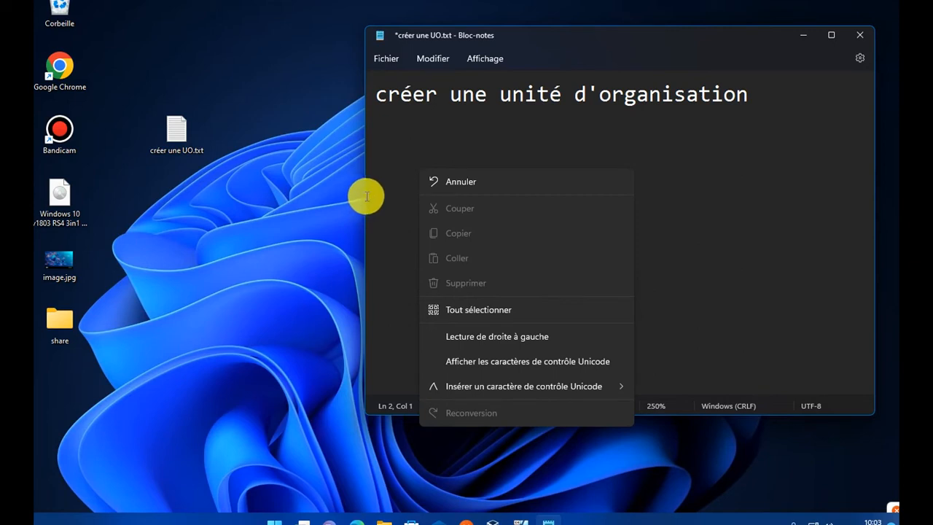
# - Start a new line beneath 'créer une unité d'organisation' for the next task
pyautogui.click(390, 189)
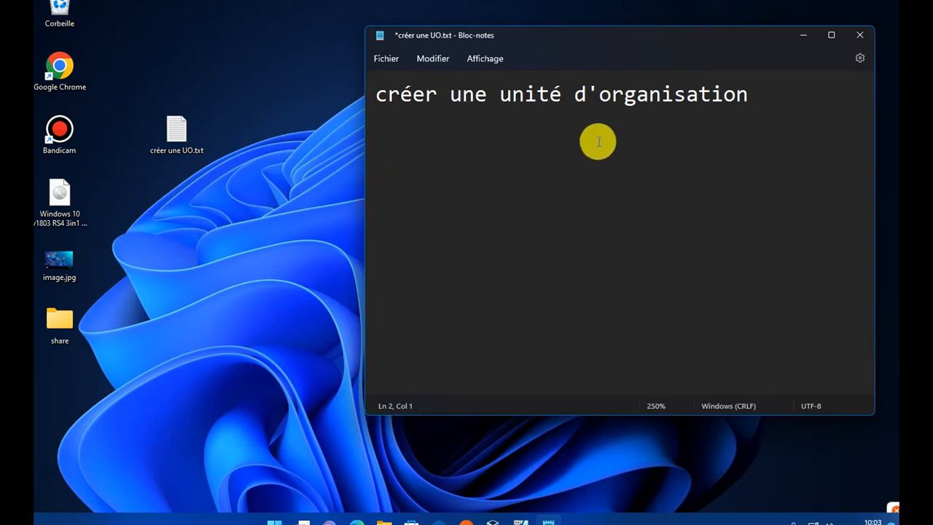
pyautogui.click(800, 102)
pyautogui.moveTo(800, 102); pyautogui.dragTo(358, 119)
pyautogui.click(791, 103)
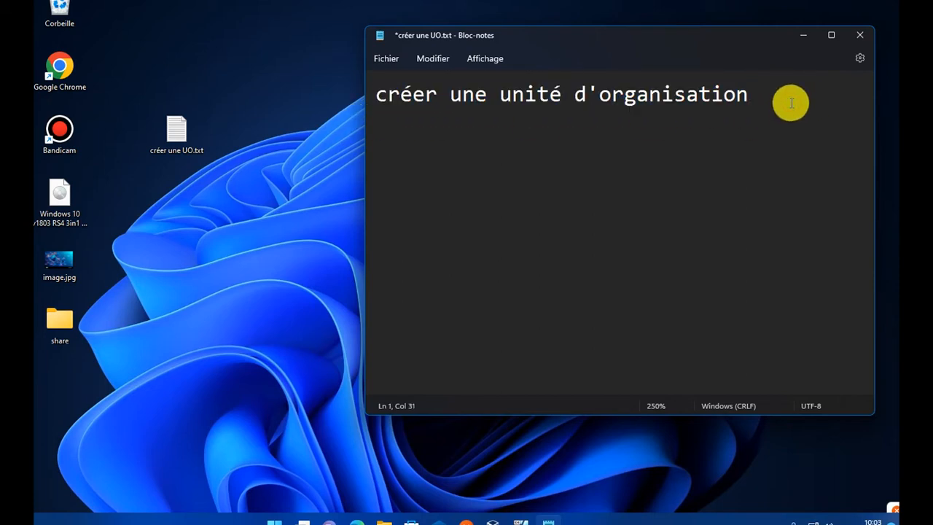
pyautogui.press('Return')
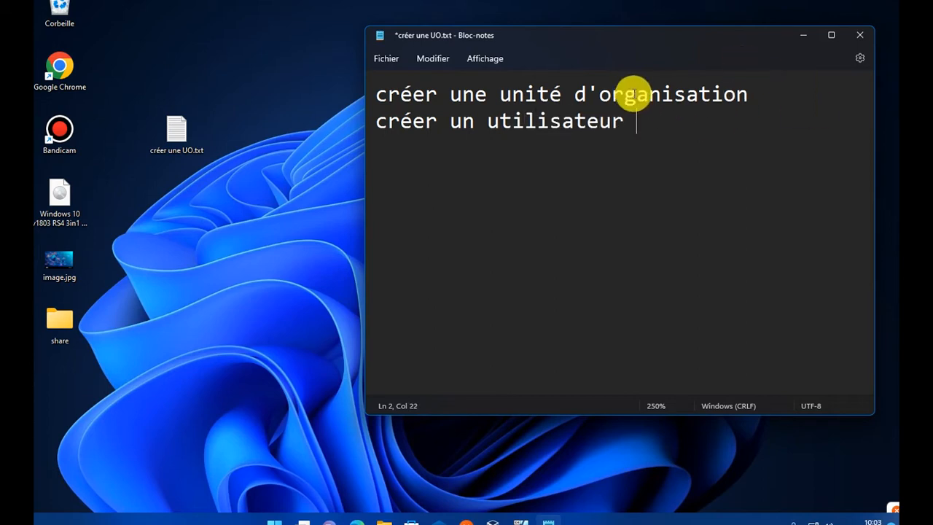
pyautogui.moveTo(631, 121); pyautogui.dragTo(349, 125)
pyautogui.click(422, 166)
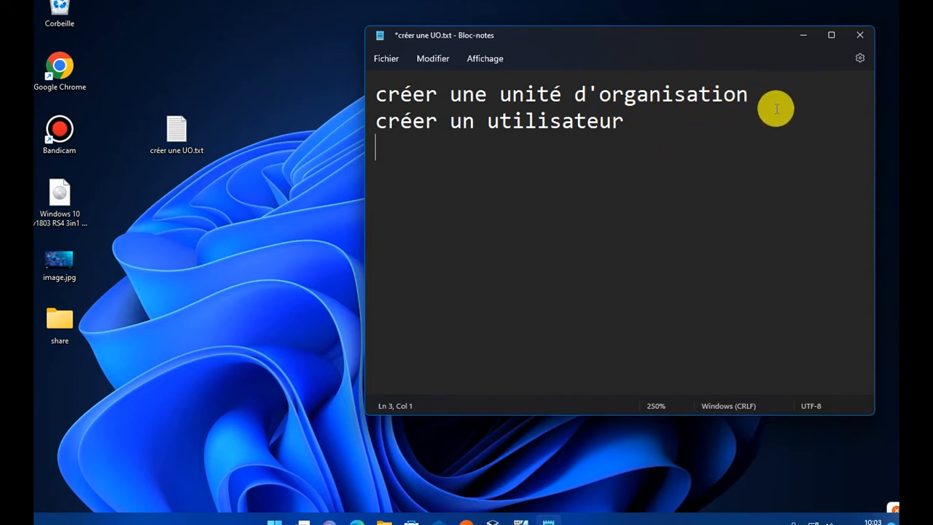
pyautogui.moveTo(758, 95); pyautogui.dragTo(311, 95)
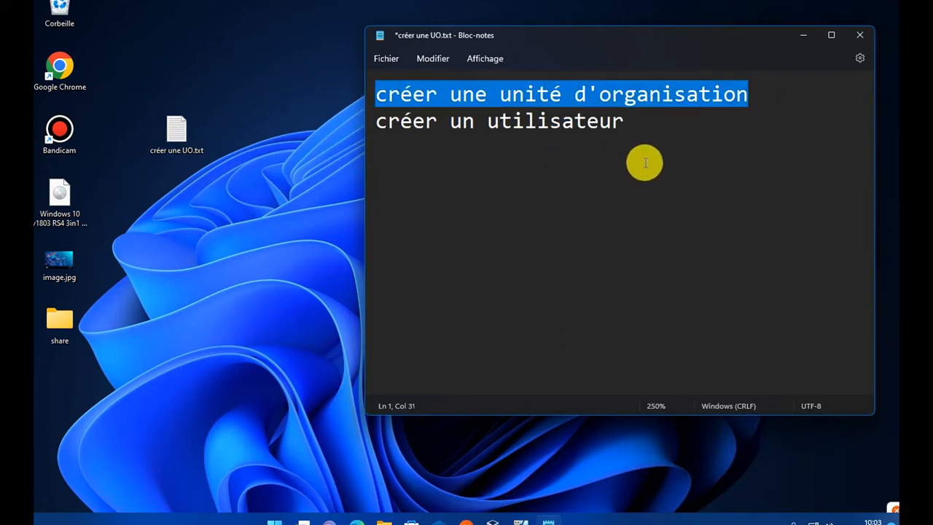
pyautogui.moveTo(635, 128); pyautogui.dragTo(125, 119)
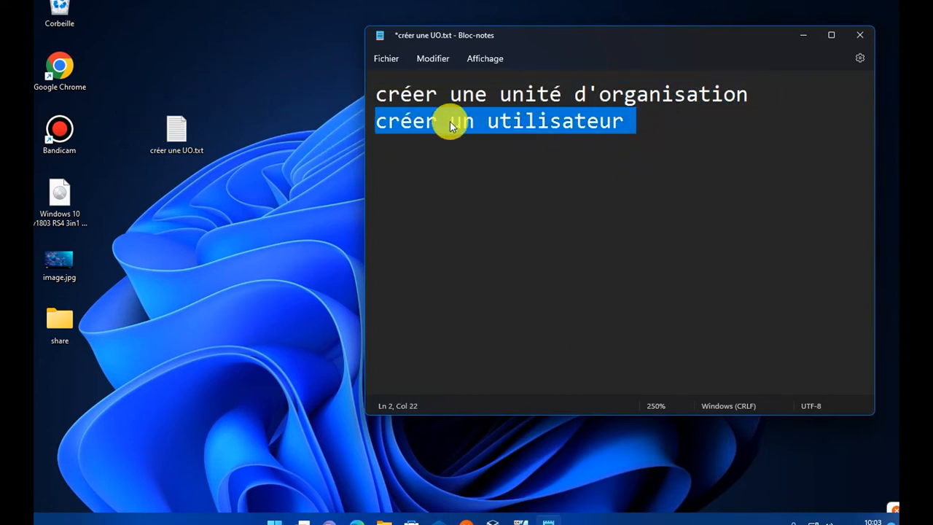
pyautogui.click(491, 165)
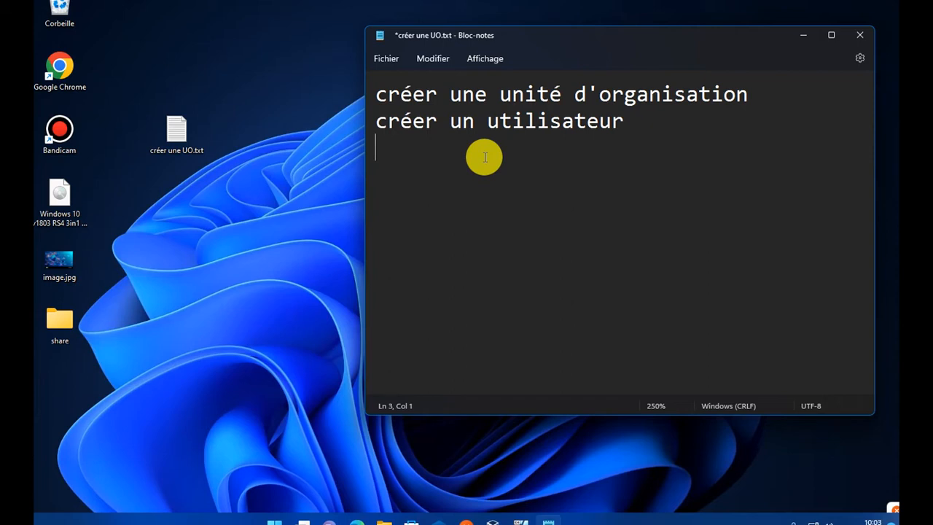
pyautogui.write('ordinateur')
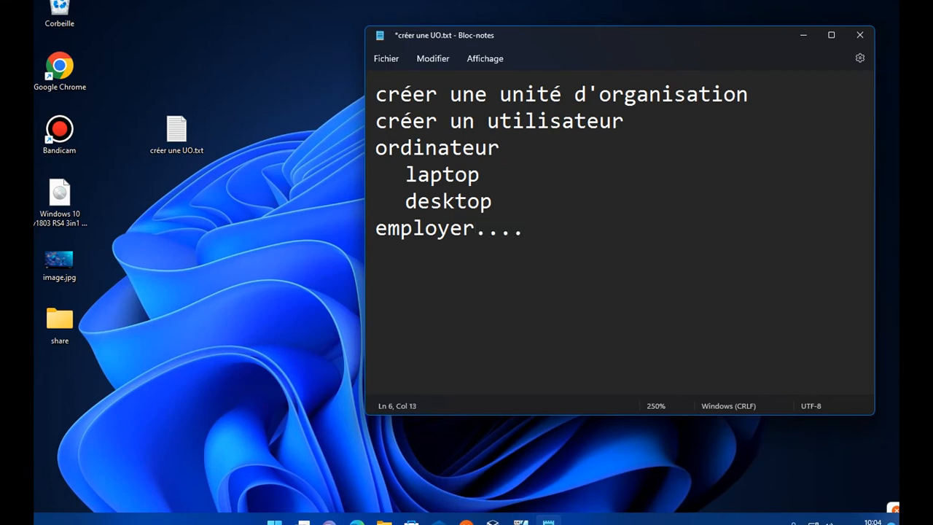
# - Put the caret after 'desktop' and show, then dismiss, the text context menu
pyautogui.click(504, 211)
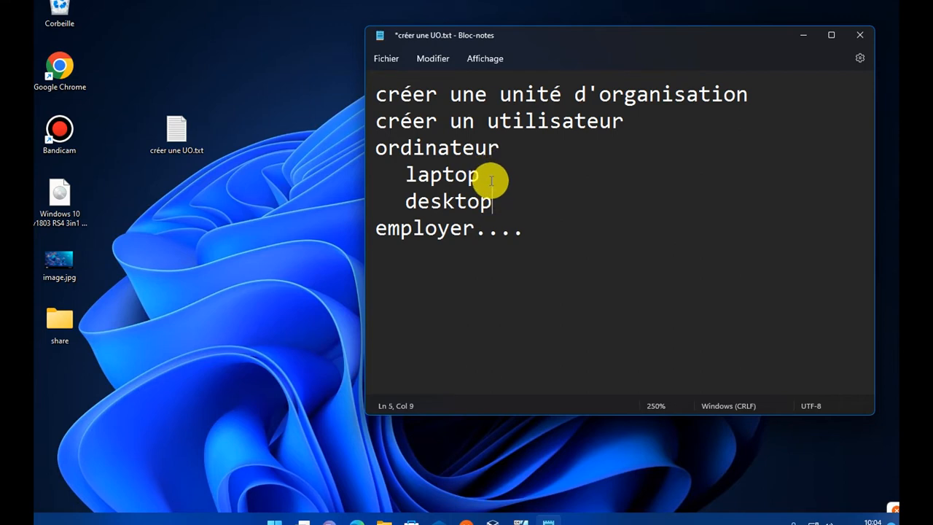
pyautogui.rightClick(488, 175)
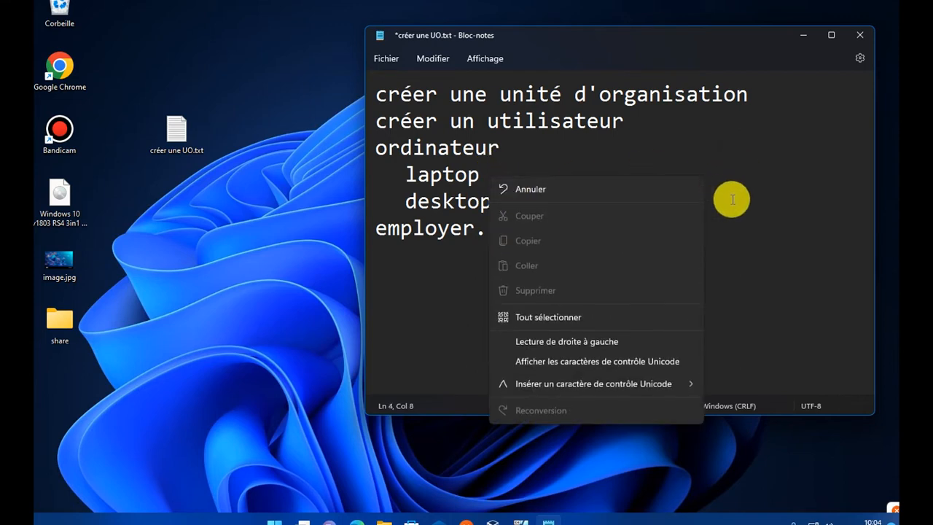
pyautogui.click(702, 194)
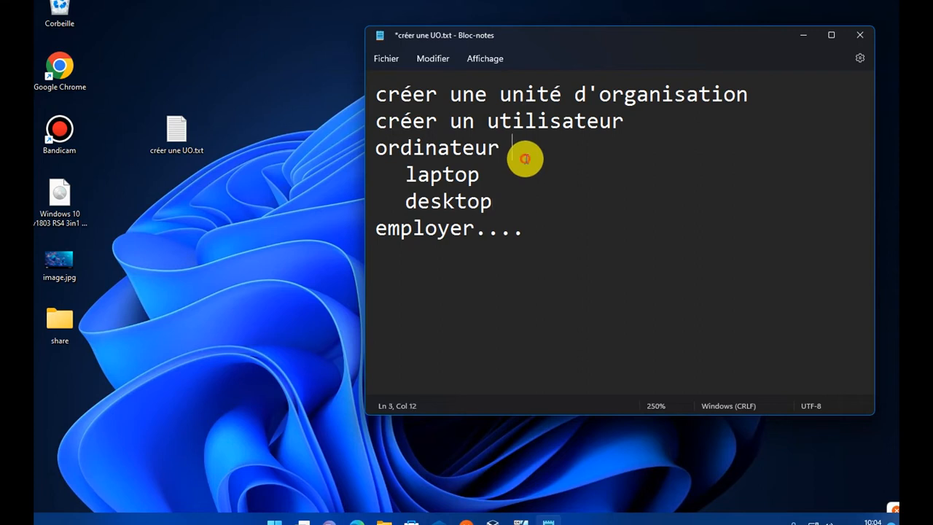
# - Add an indented new line under 'employer....'
pyautogui.moveTo(524, 158); pyautogui.dragTo(607, 292)
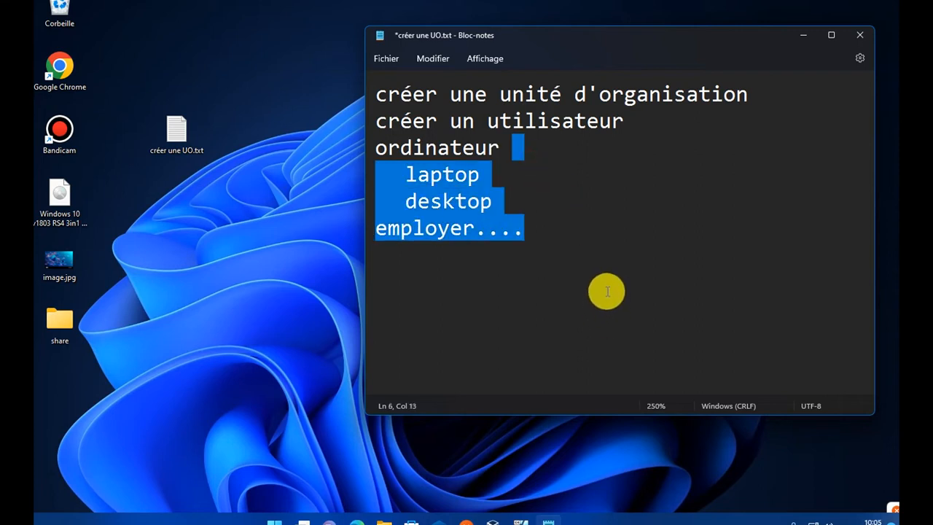
pyautogui.click(607, 291)
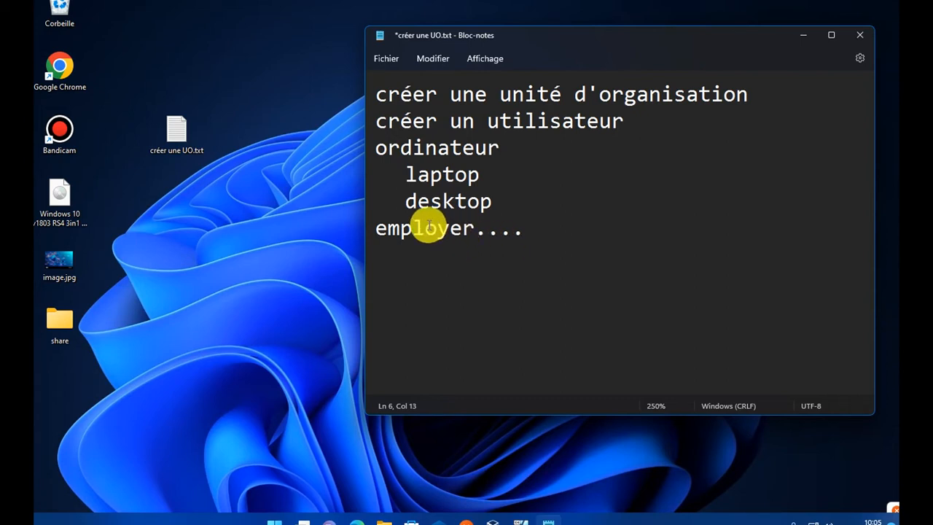
pyautogui.moveTo(418, 229); pyautogui.dragTo(367, 243)
pyautogui.click(536, 231)
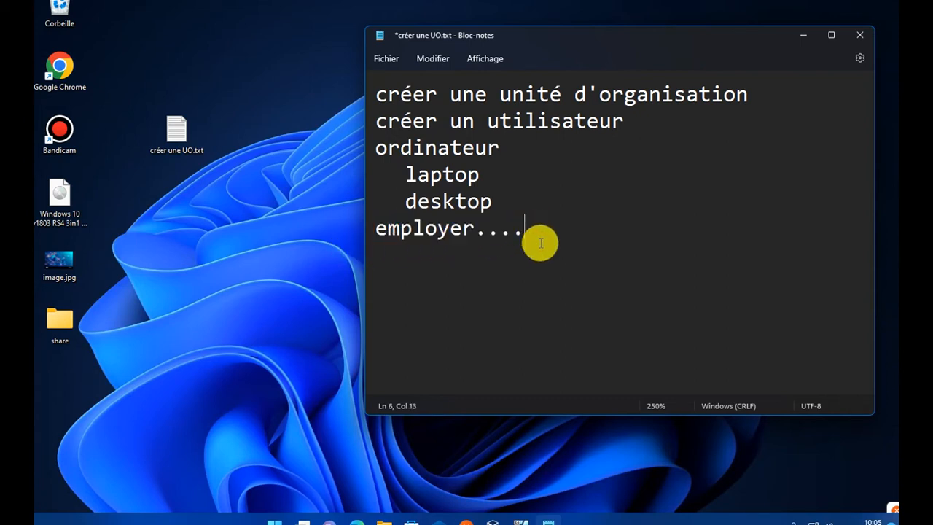
pyautogui.click(469, 265)
pyautogui.click(540, 227)
pyautogui.press('Return')
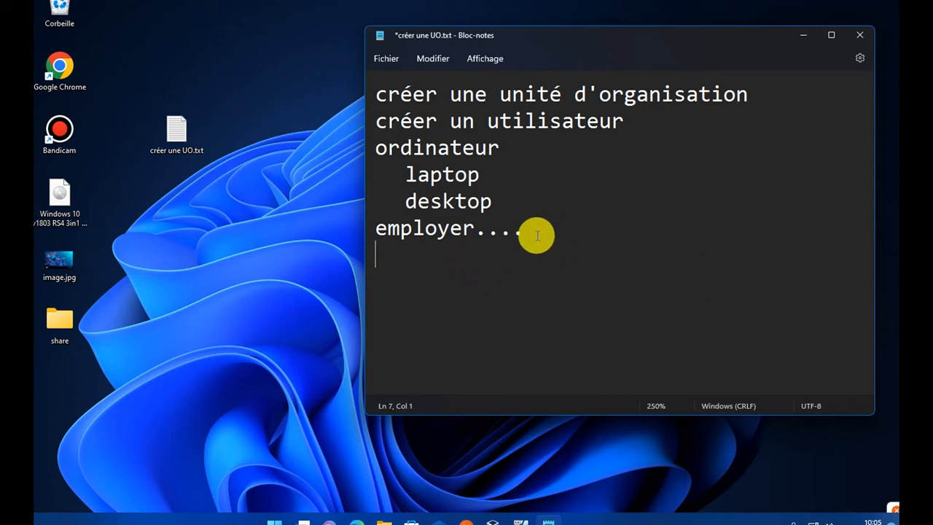
pyautogui.press('Tab')
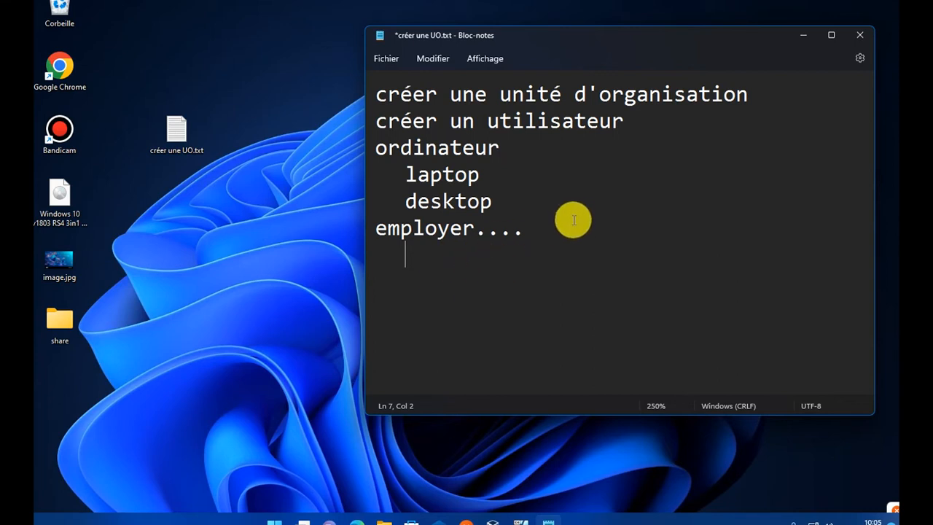
# - Highlight the laptop, desktop and employer.... entries to point them out
pyautogui.moveTo(573, 221); pyautogui.dragTo(516, 196)
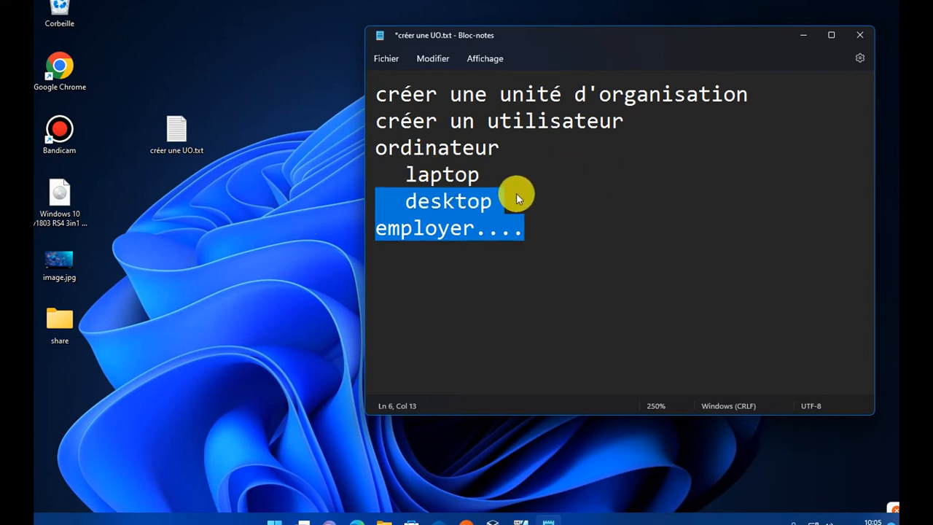
pyautogui.click(515, 198)
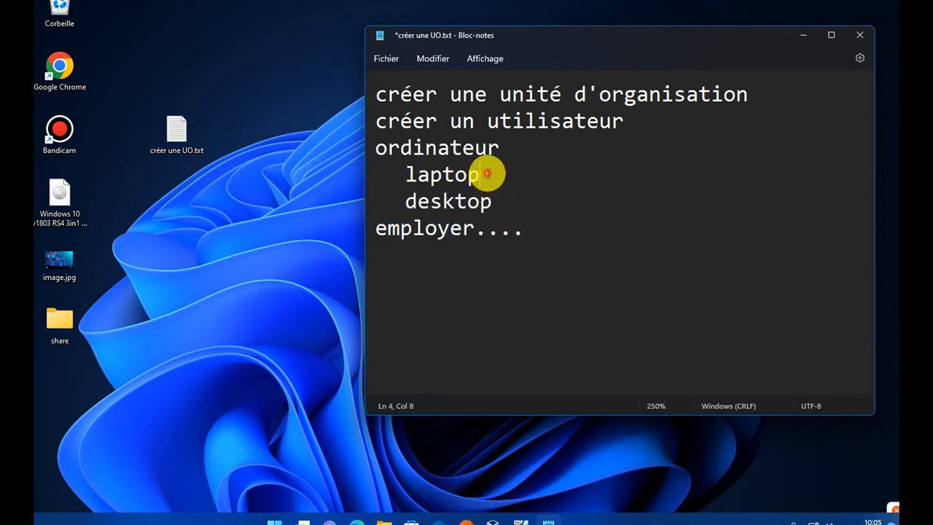
pyautogui.moveTo(487, 179); pyautogui.dragTo(409, 175)
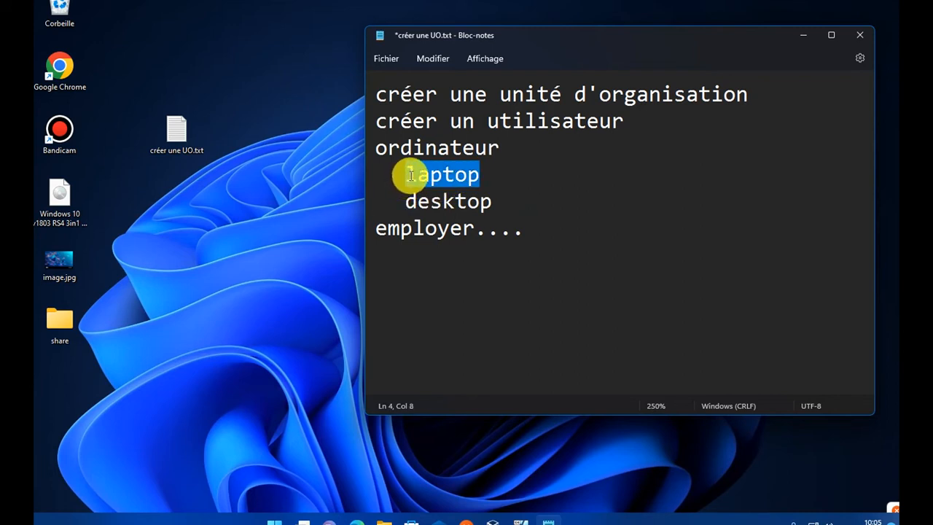
pyautogui.moveTo(500, 200); pyautogui.dragTo(408, 208)
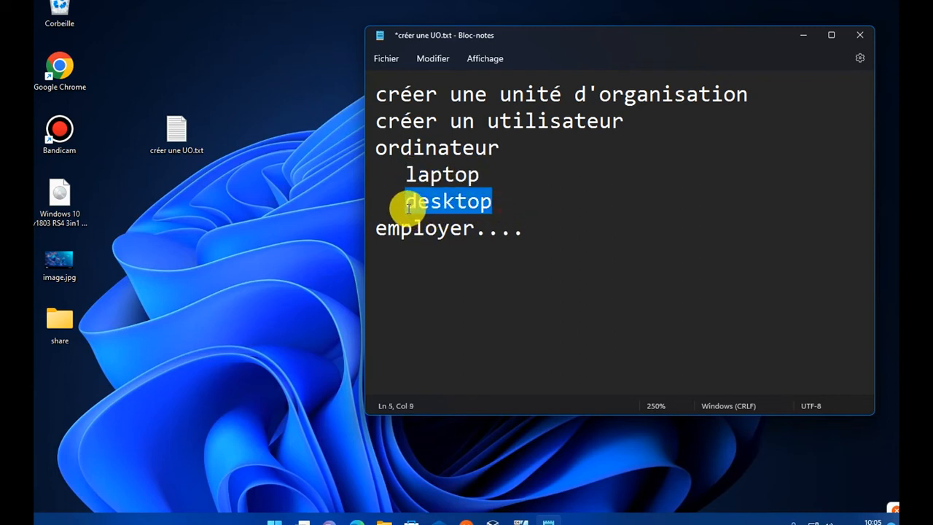
pyautogui.click(502, 191)
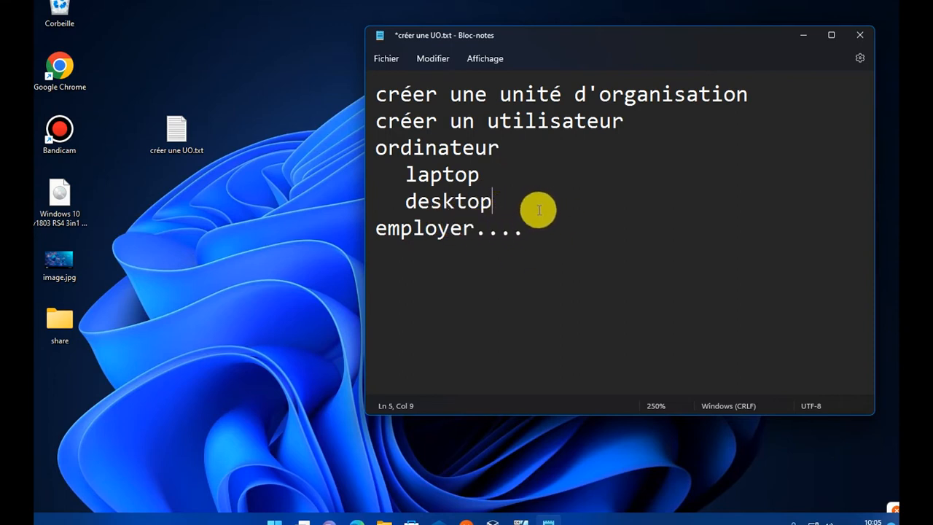
pyautogui.moveTo(543, 232); pyautogui.dragTo(458, 243)
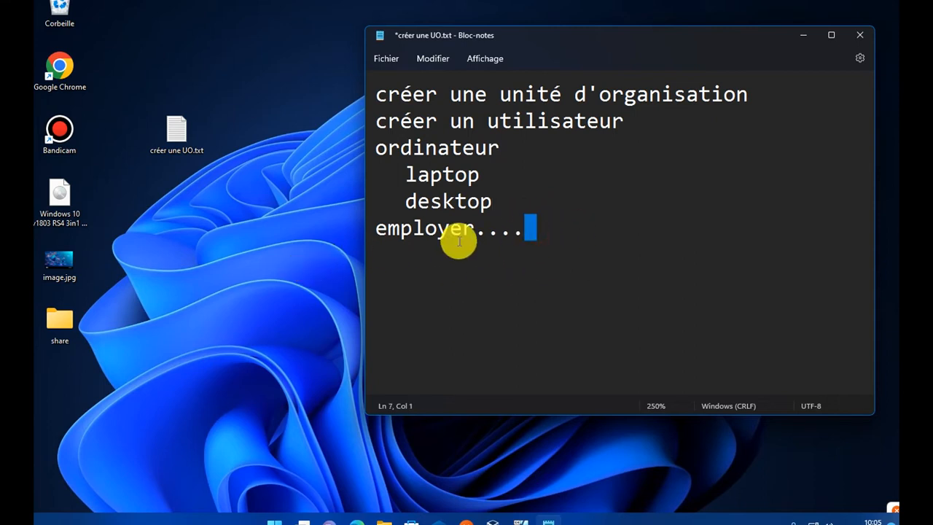
pyautogui.moveTo(377, 226); pyautogui.dragTo(551, 227)
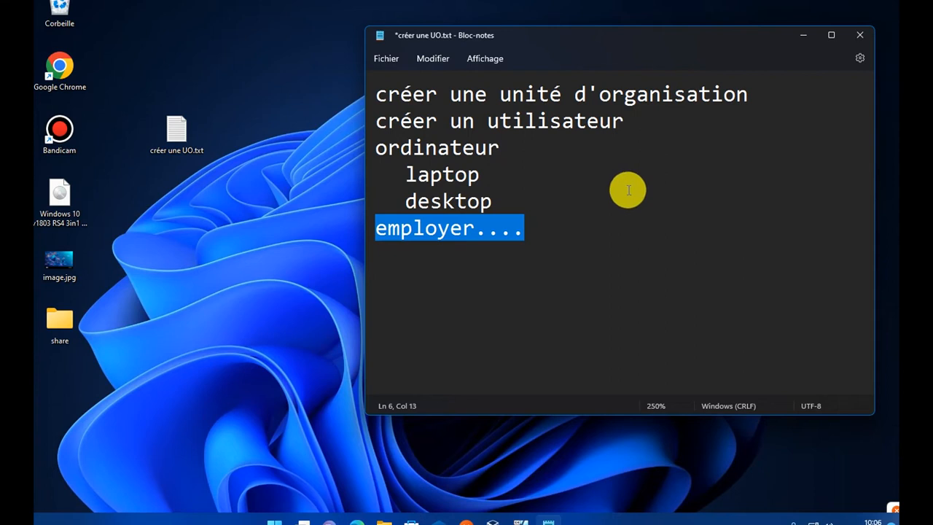
pyautogui.click(610, 202)
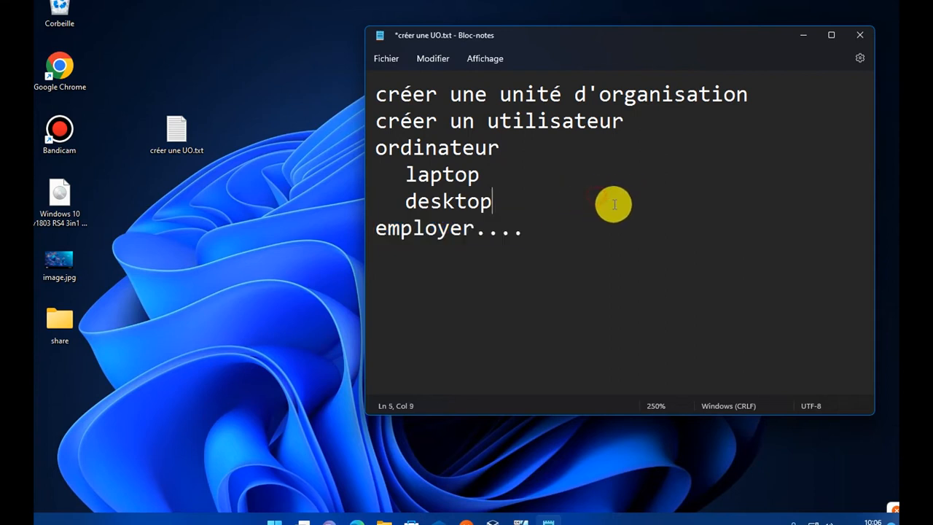
# - Dismiss the text context menu and minimize Notepad to the desktop
pyautogui.click(563, 194)
pyautogui.rightClick(562, 193)
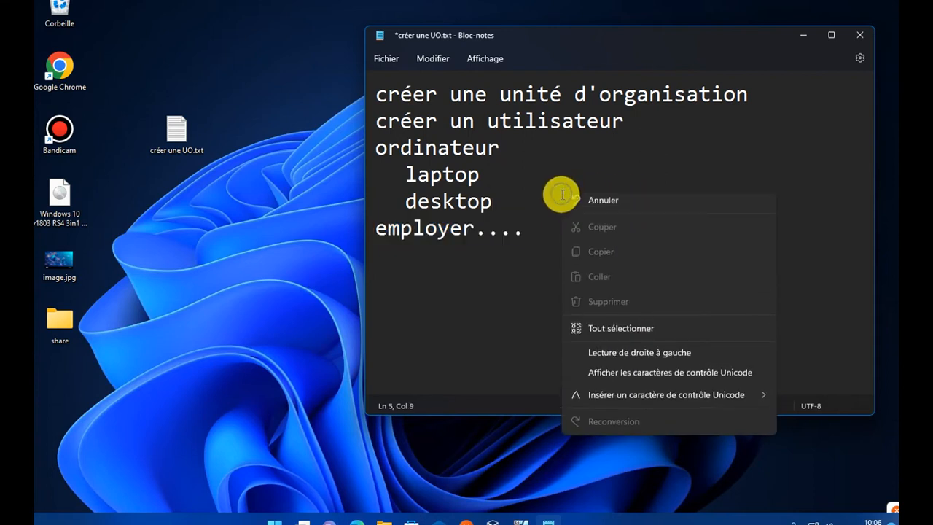
pyautogui.click(543, 252)
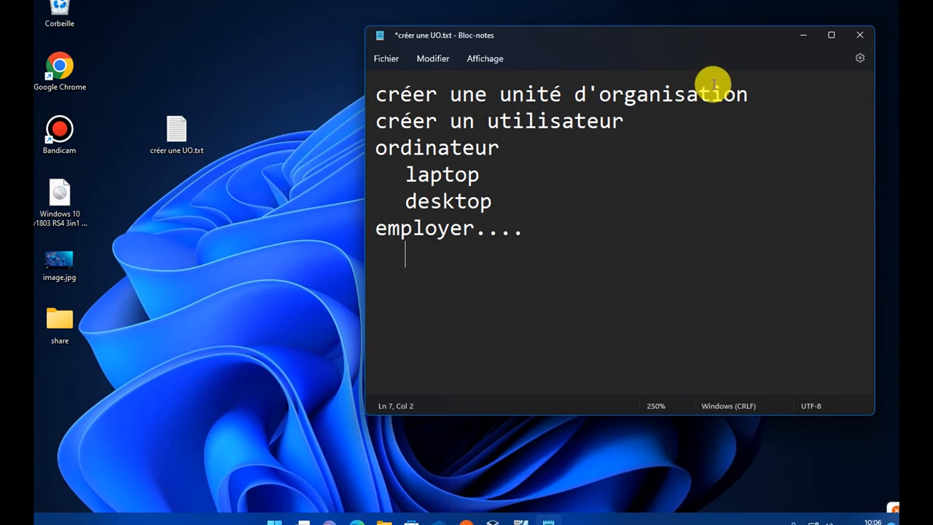
pyautogui.click(801, 35)
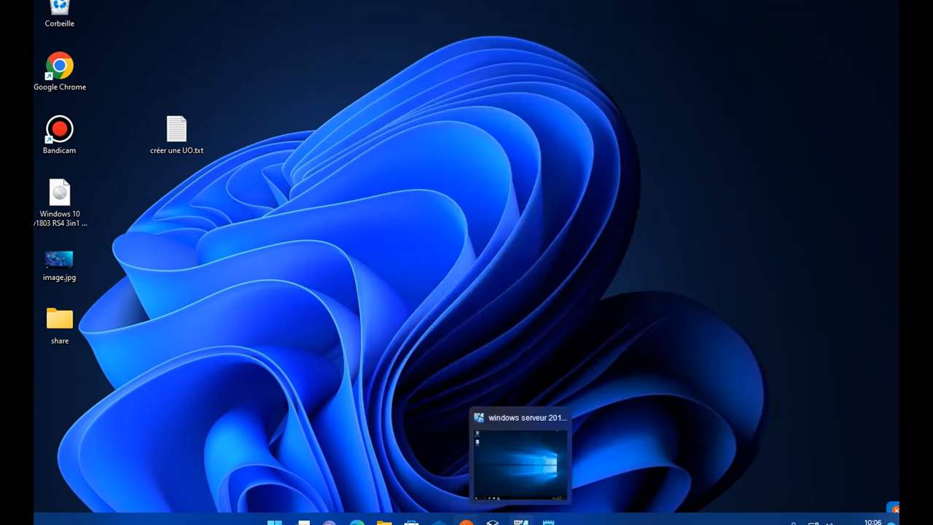
# - Maximize Server Manager on the Windows Server 2019 VM and display the Local Server page
pyautogui.click(519, 506)
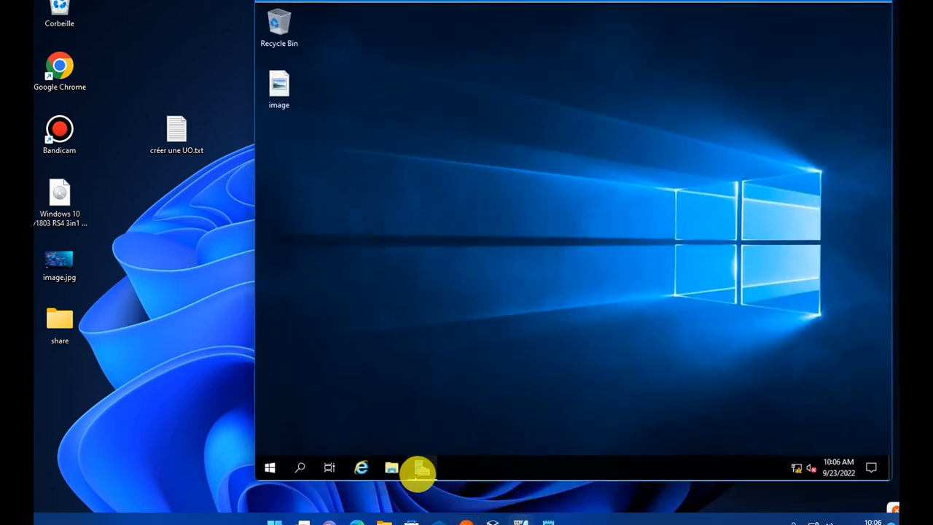
pyautogui.click(421, 469)
pyautogui.click(773, 93)
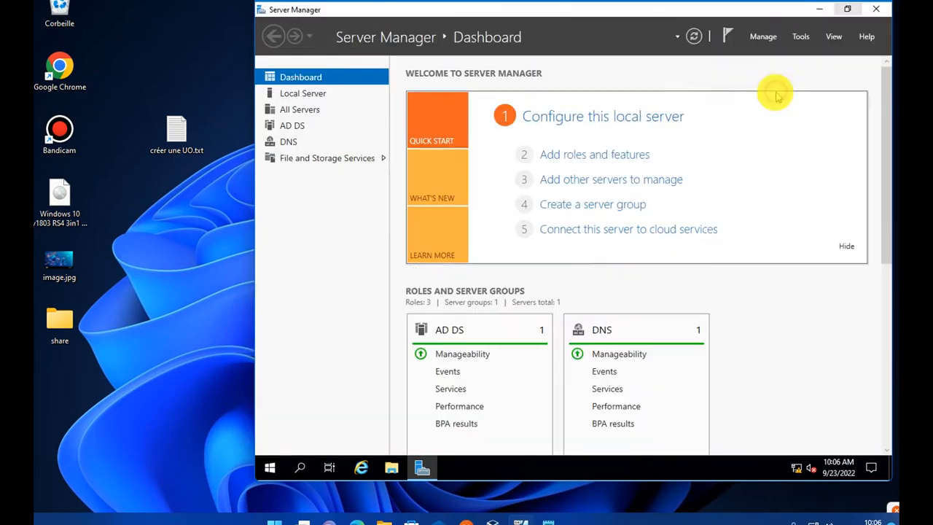
pyautogui.click(302, 110)
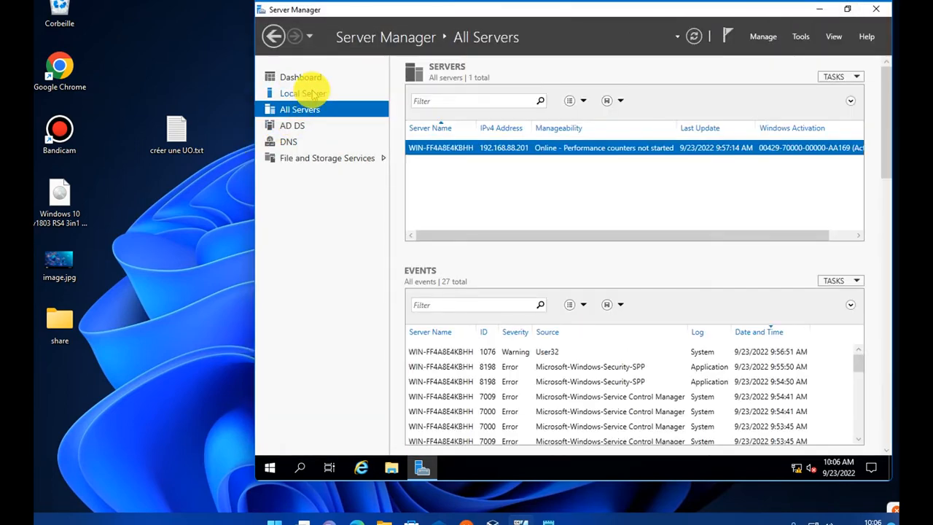
pyautogui.click(303, 93)
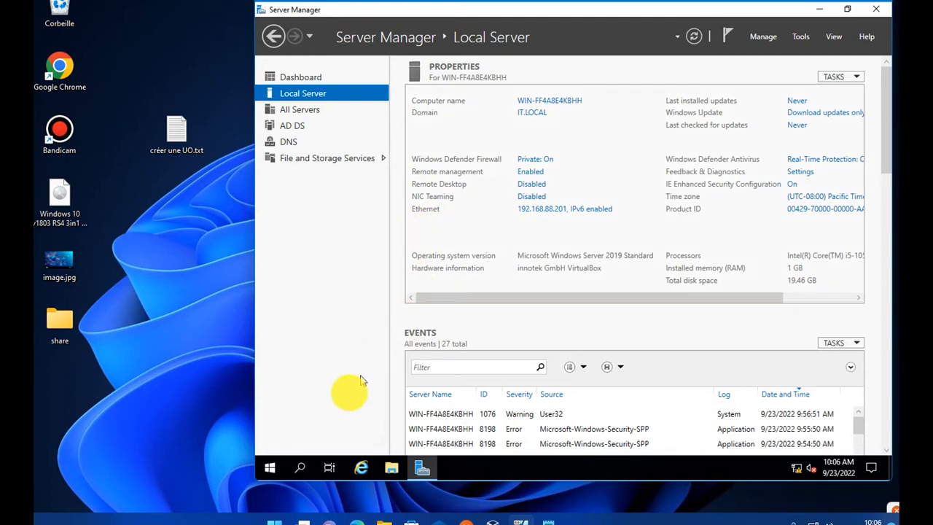
pyautogui.click(272, 463)
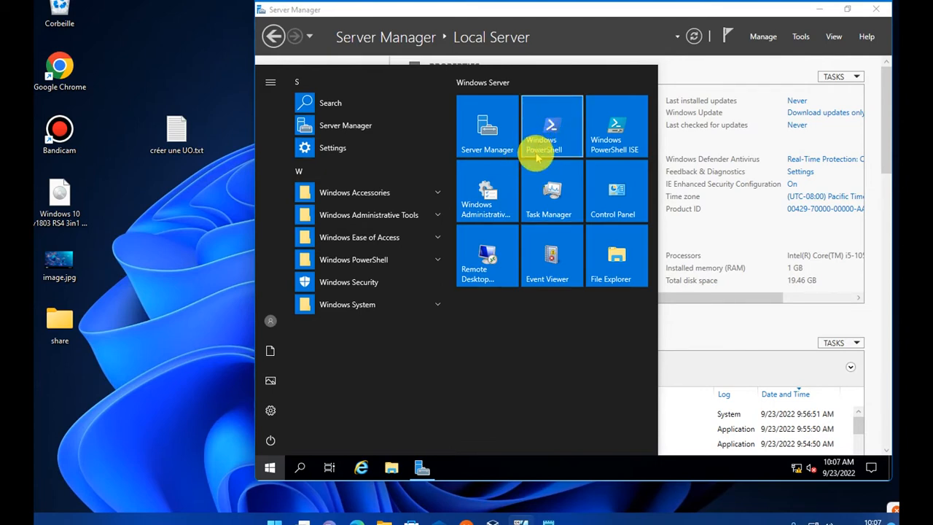
pyautogui.click(574, 12)
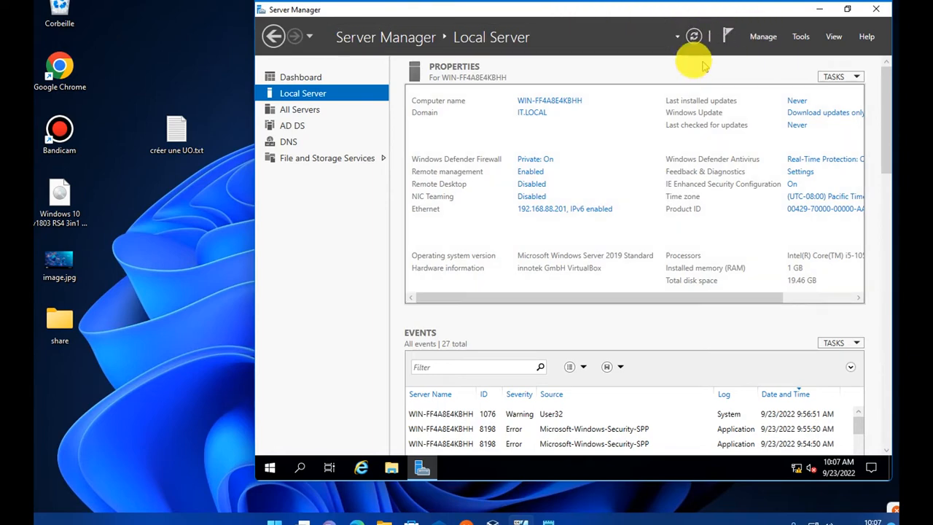
# - Launch Active Directory Users and Computers from Server Manager's Tools menu
pyautogui.click(808, 41)
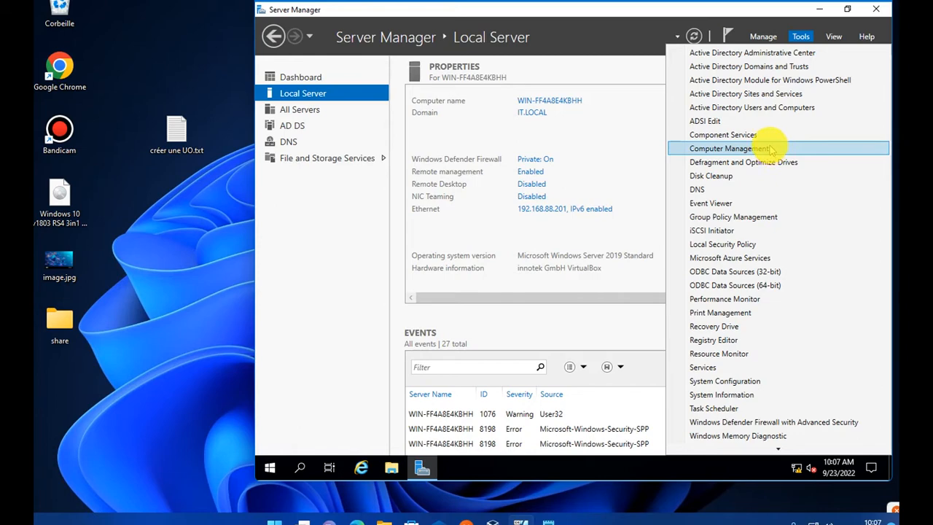
pyautogui.scroll(-2, 771, 252)
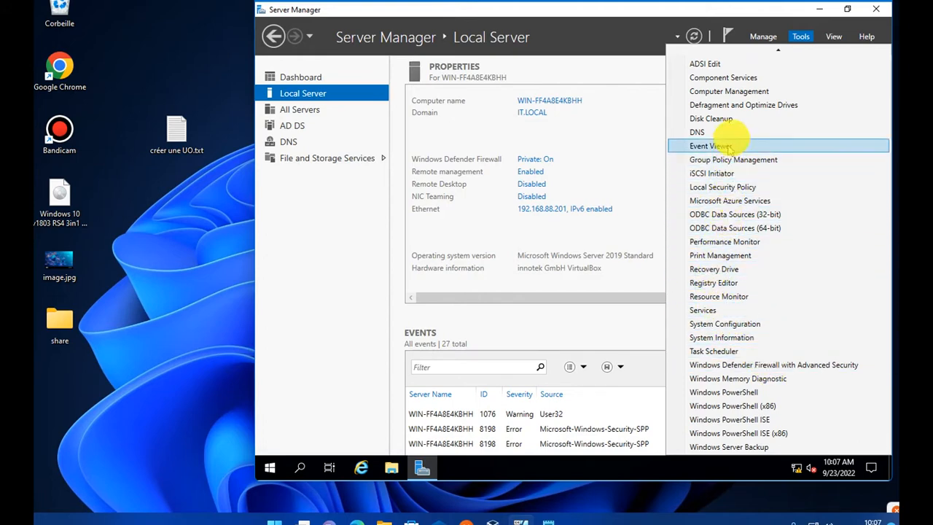
pyautogui.scroll(2, 739, 129)
pyautogui.scroll(1, 739, 131)
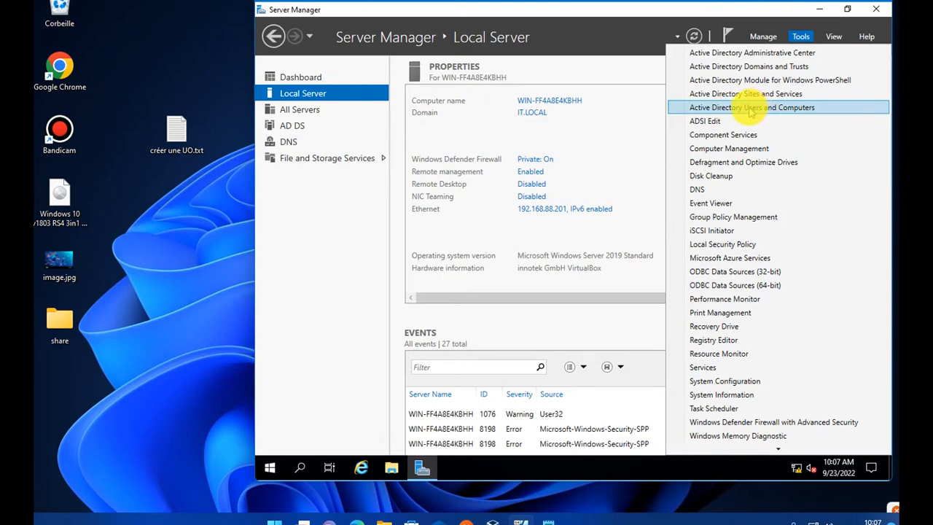
pyautogui.click(754, 108)
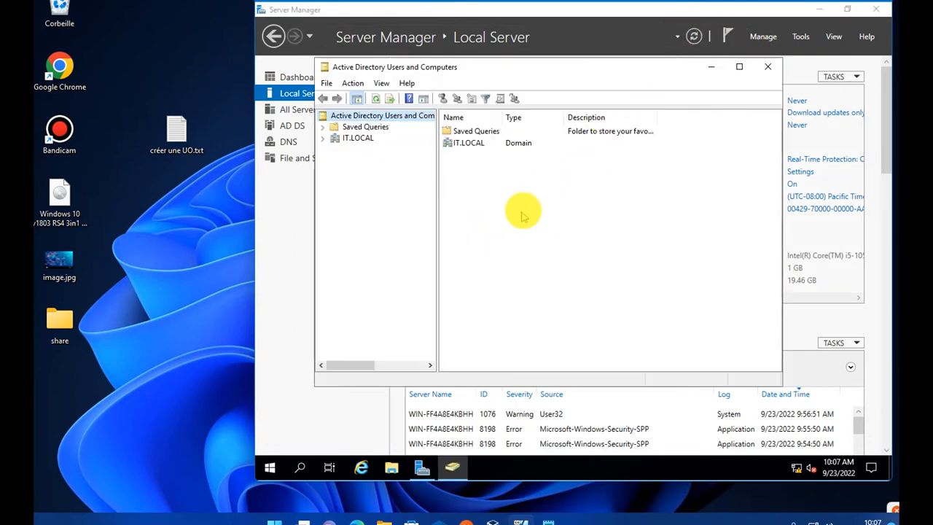
# - Refresh the listing and expand IT.LOCAL to show Builtin, Computers, Users and other containers
pyautogui.rightClick(487, 196)
pyautogui.click(541, 255)
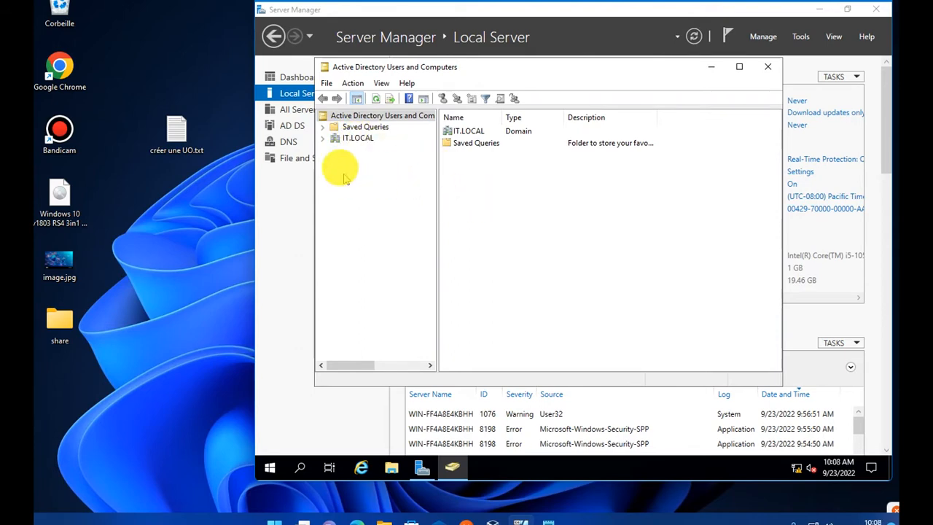
pyautogui.click(322, 138)
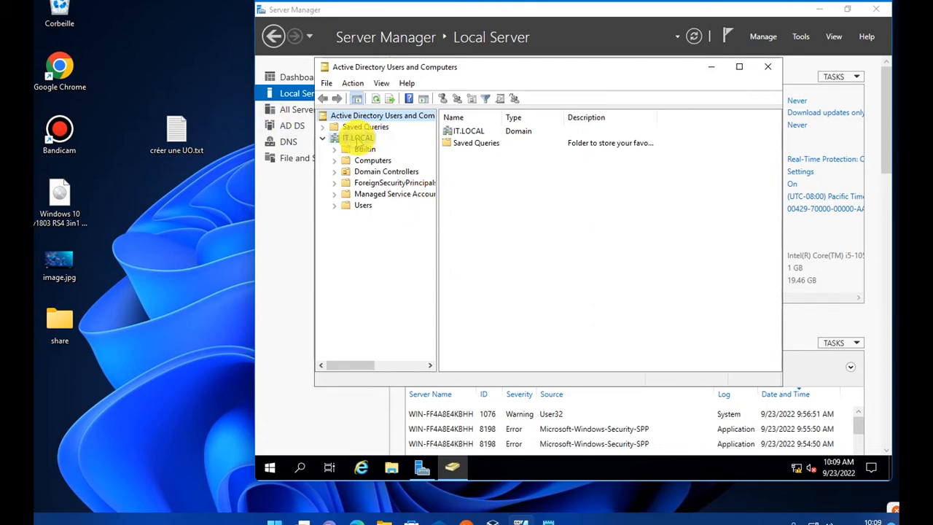
pyautogui.rightClick(357, 140)
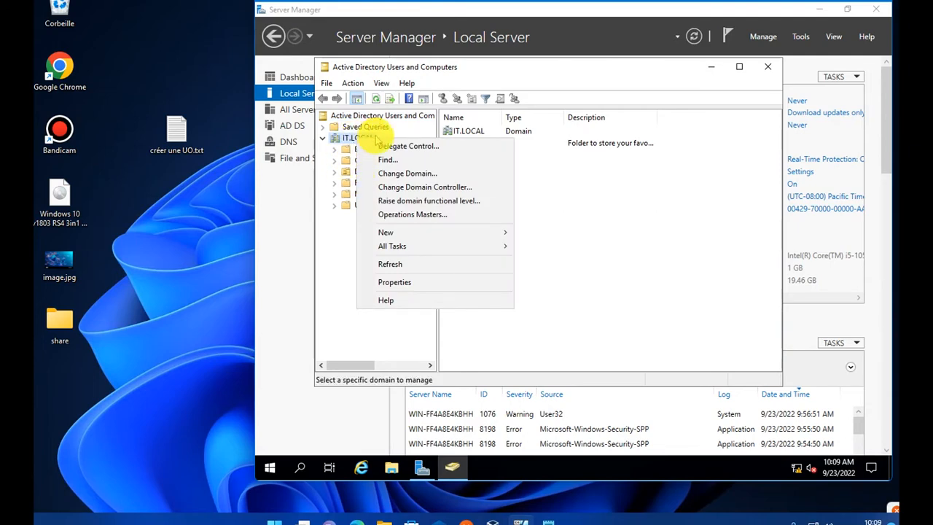
# - Create the ORDINATEURS organizational unit under IT.LOCAL via New > Organizational Unit
pyautogui.moveTo(495, 234)
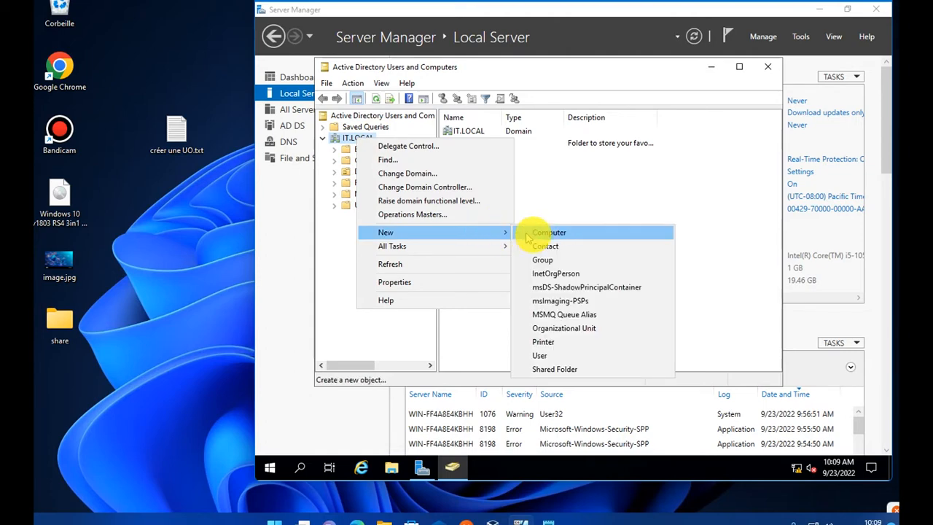
pyautogui.click(591, 334)
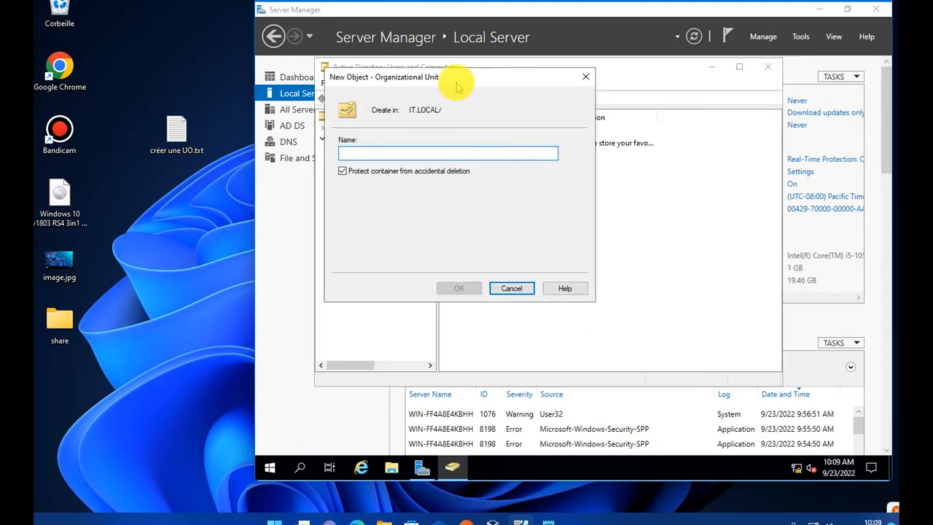
pyautogui.moveTo(454, 78); pyautogui.dragTo(546, 115)
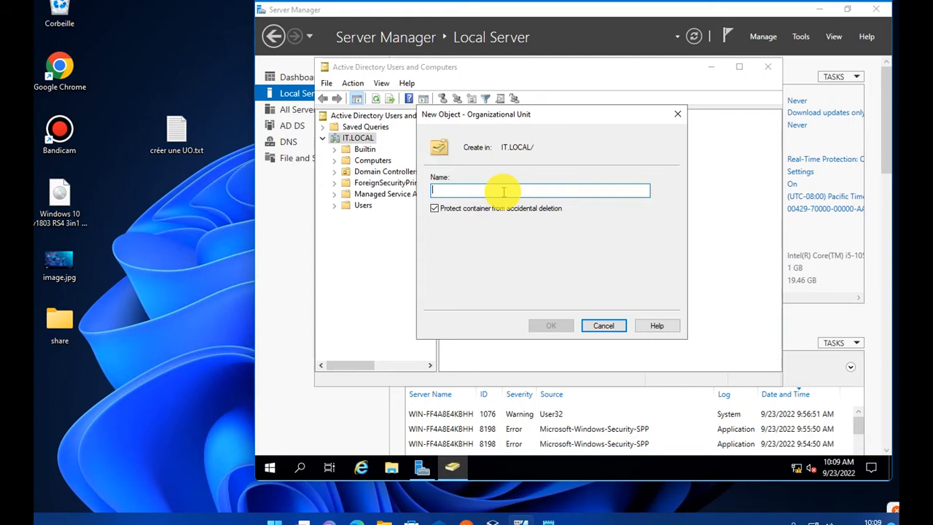
pyautogui.write('ORDINQTEURS')
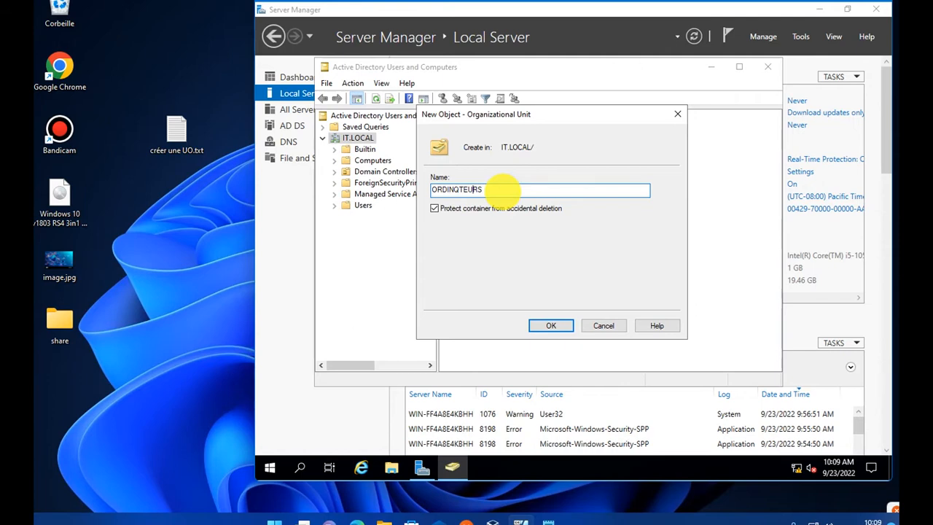
pyautogui.press('BackSpace')
pyautogui.write('A')
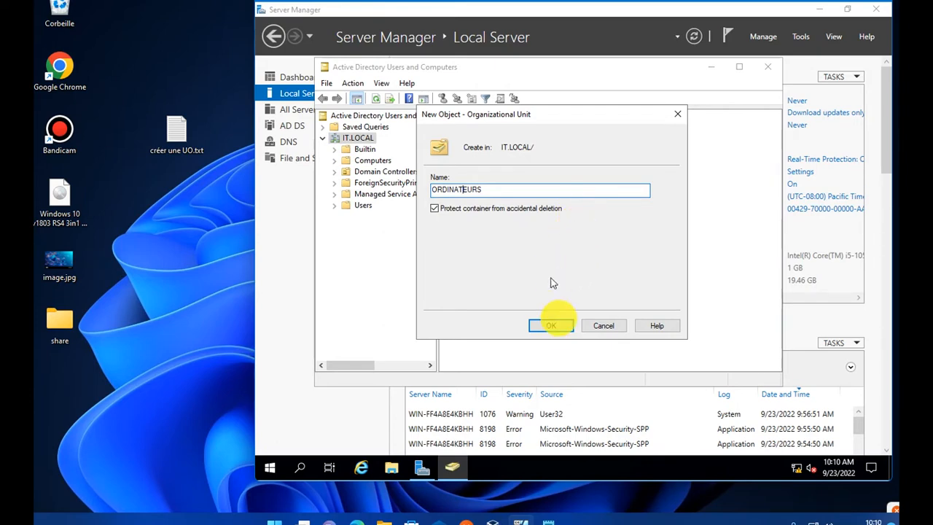
pyautogui.click(561, 329)
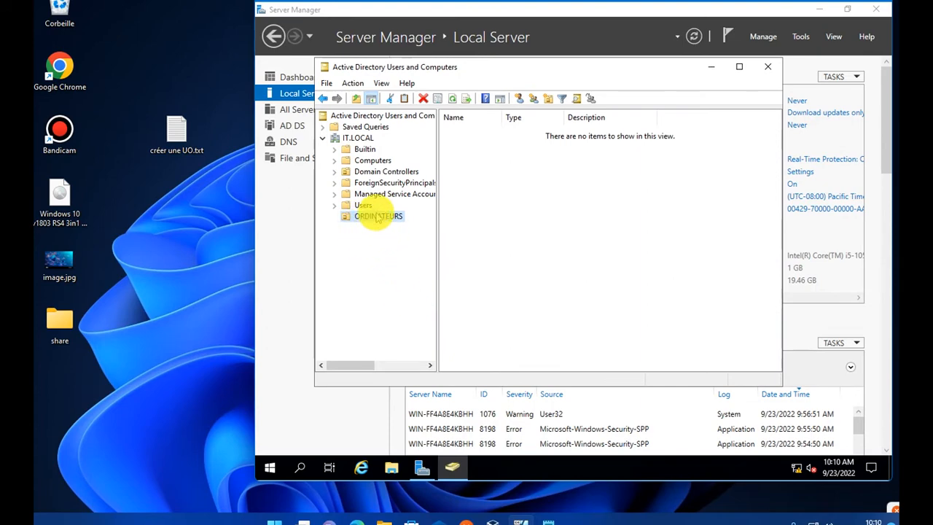
# - With IT.LOCAL selected, create a second unit named UTILISQTEURS
pyautogui.rightClick(588, 171)
pyautogui.click(494, 235)
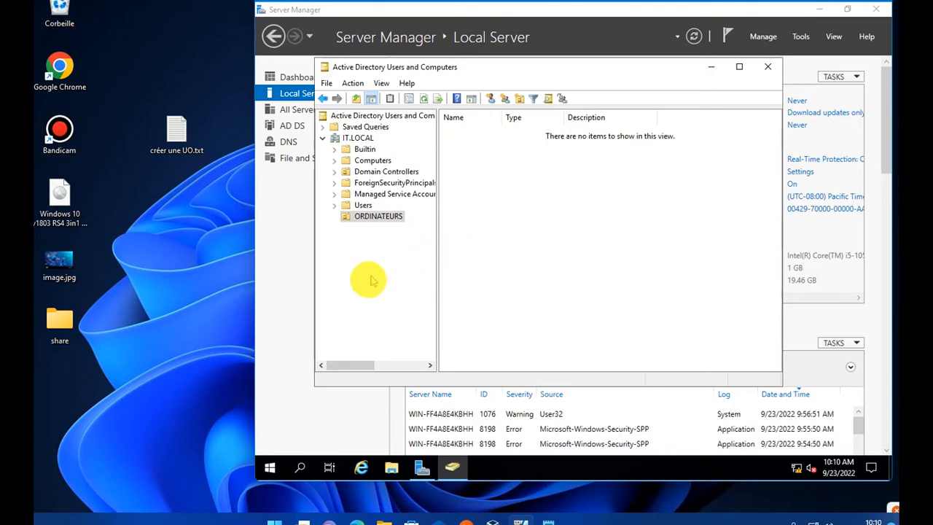
pyautogui.click(369, 217)
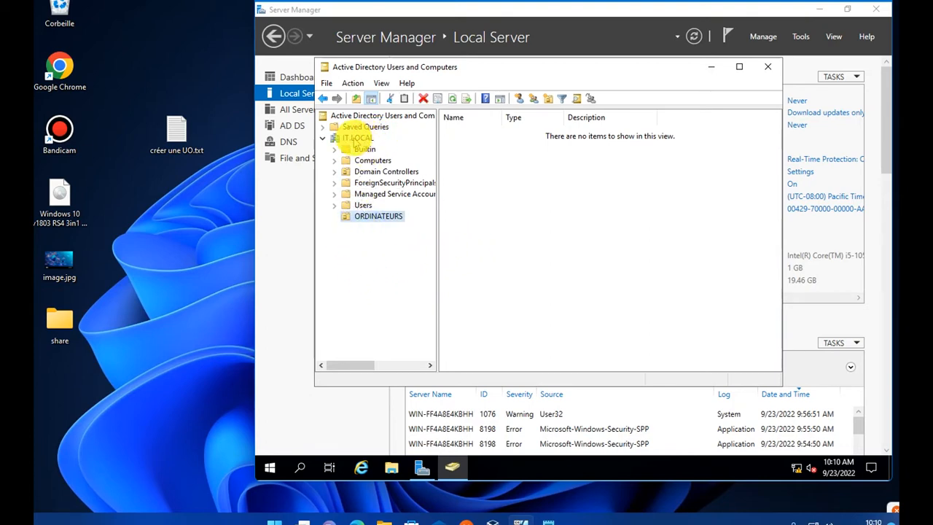
pyautogui.click(355, 138)
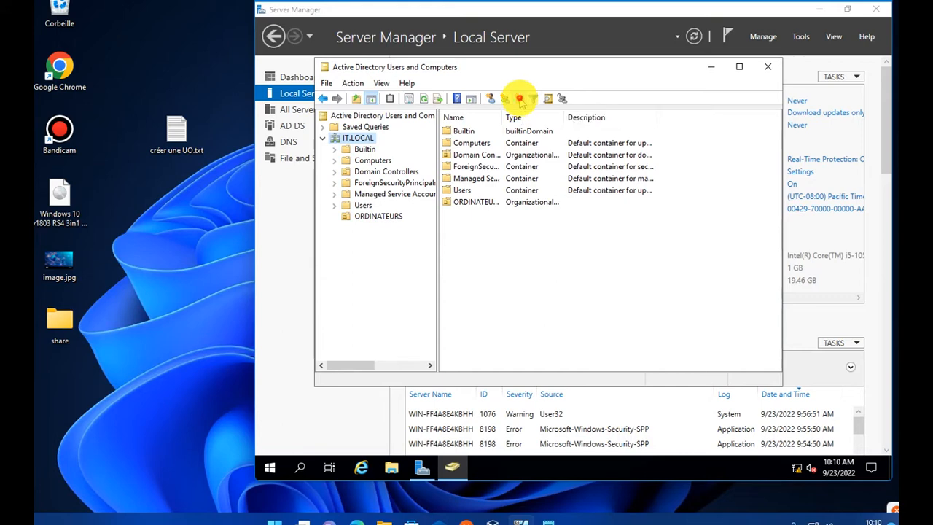
pyautogui.click(519, 99)
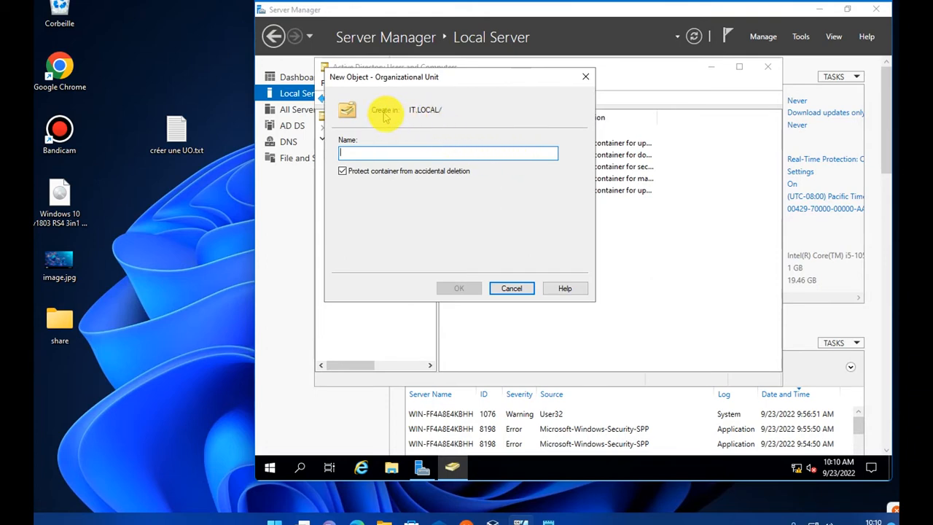
pyautogui.click(398, 154)
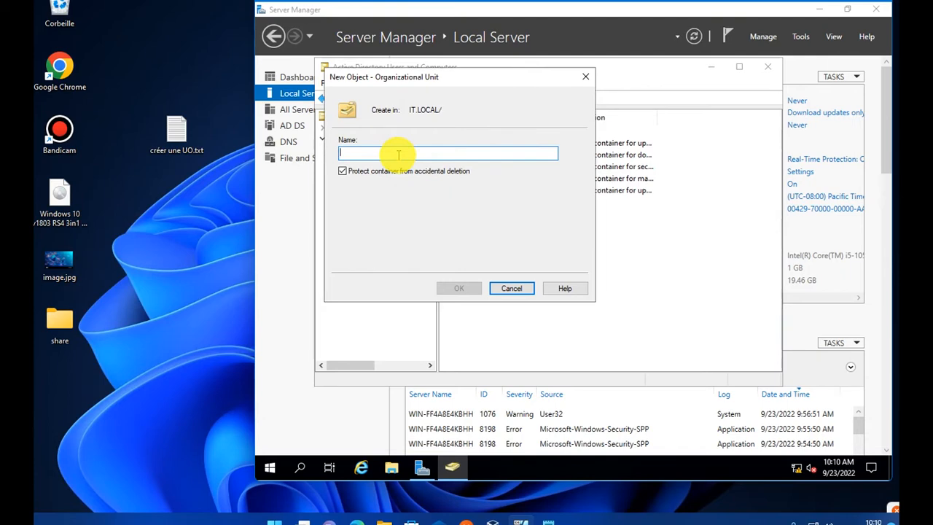
pyautogui.write('UTILISQTEURS')
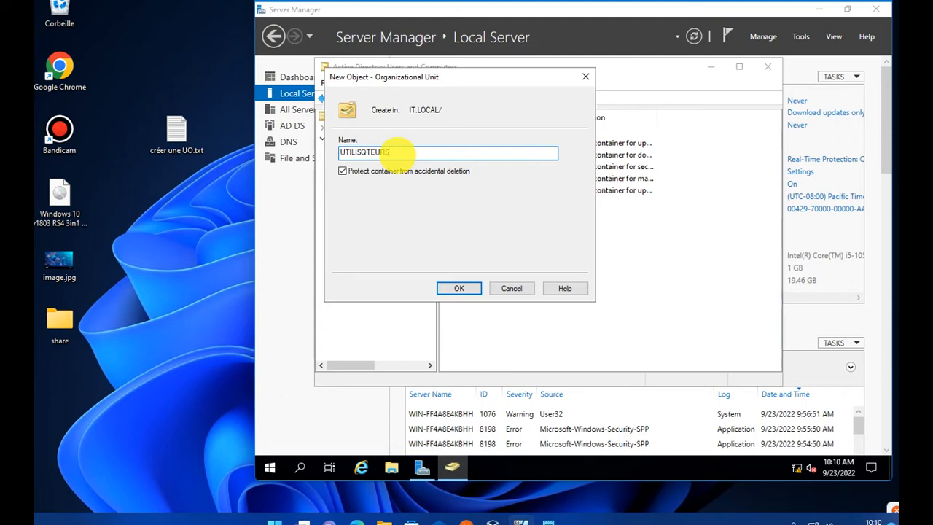
pyautogui.click(459, 289)
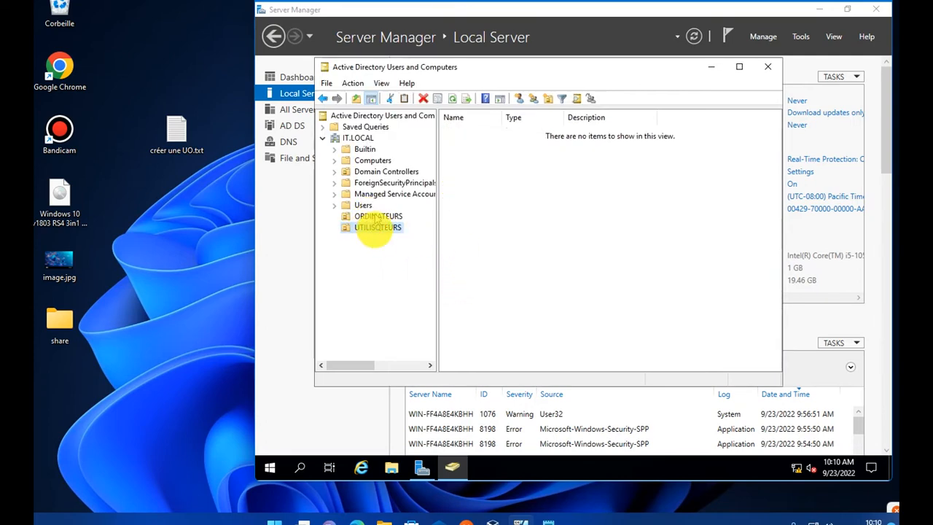
# - Select ORDINATEURS, then the misspelled UTILISQTEURS unit
pyautogui.click(385, 250)
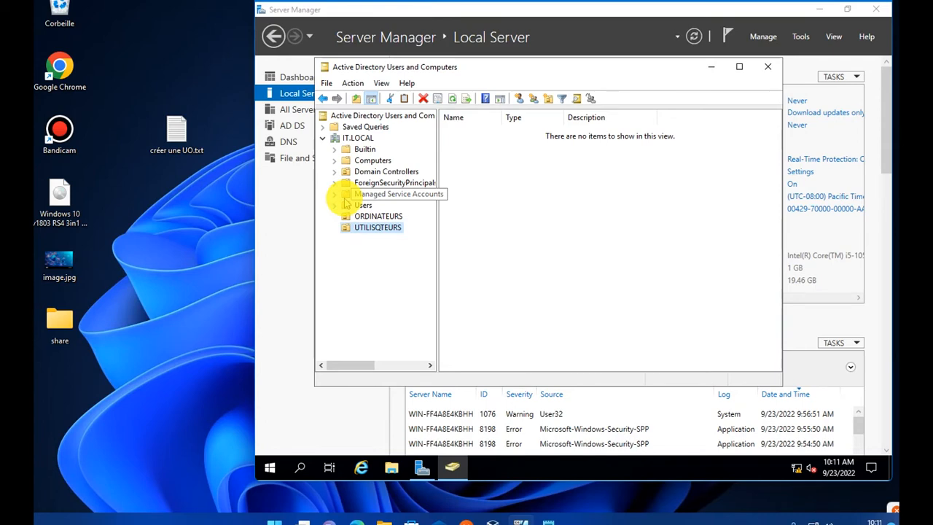
pyautogui.click(384, 217)
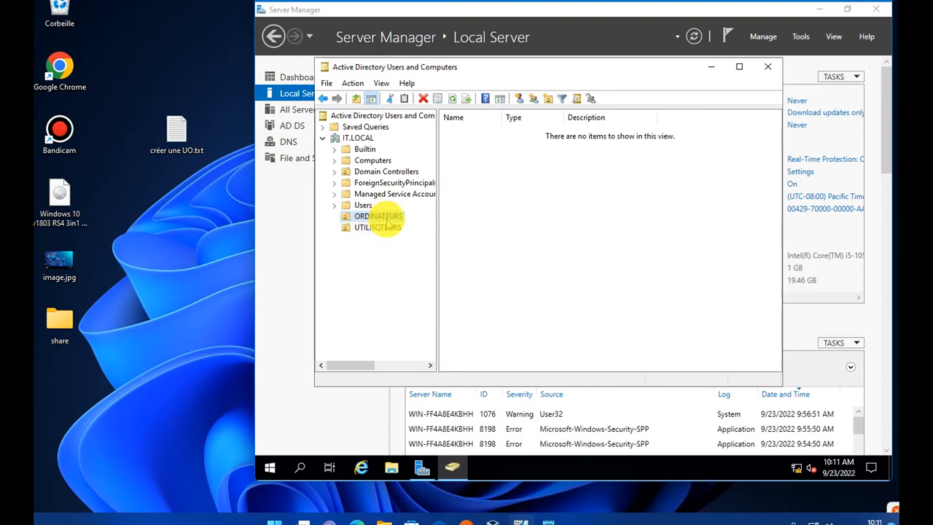
pyautogui.click(383, 228)
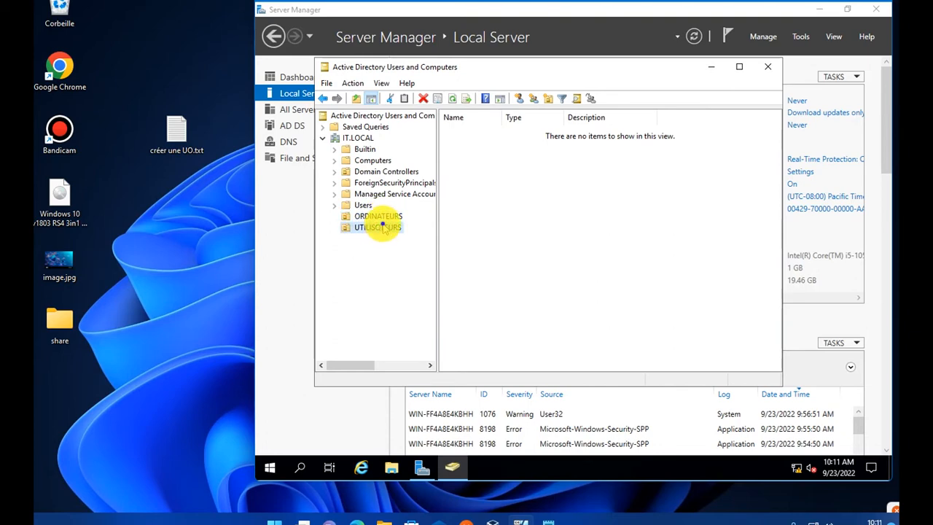
# - Rename UTILISQTEURS to UTILISATEURS by replacing the stray Q with A
pyautogui.rightClick(382, 227)
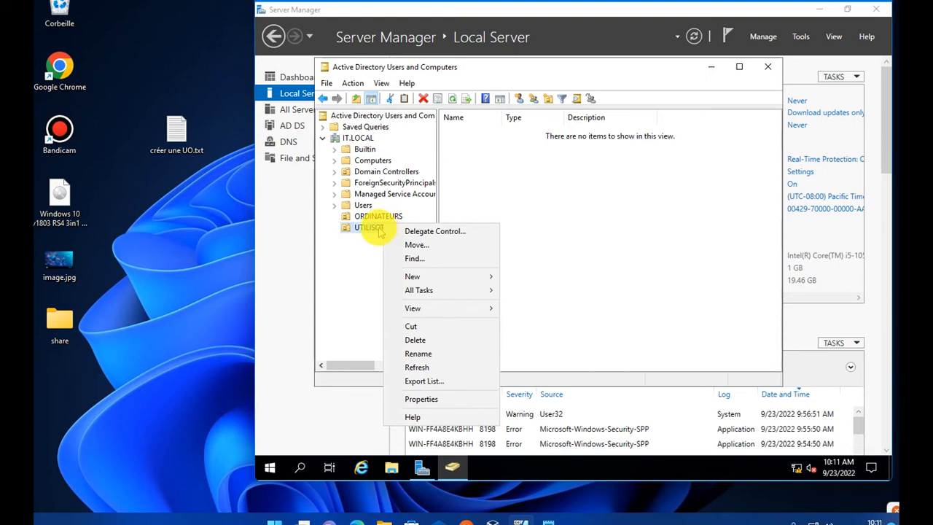
pyautogui.click(429, 355)
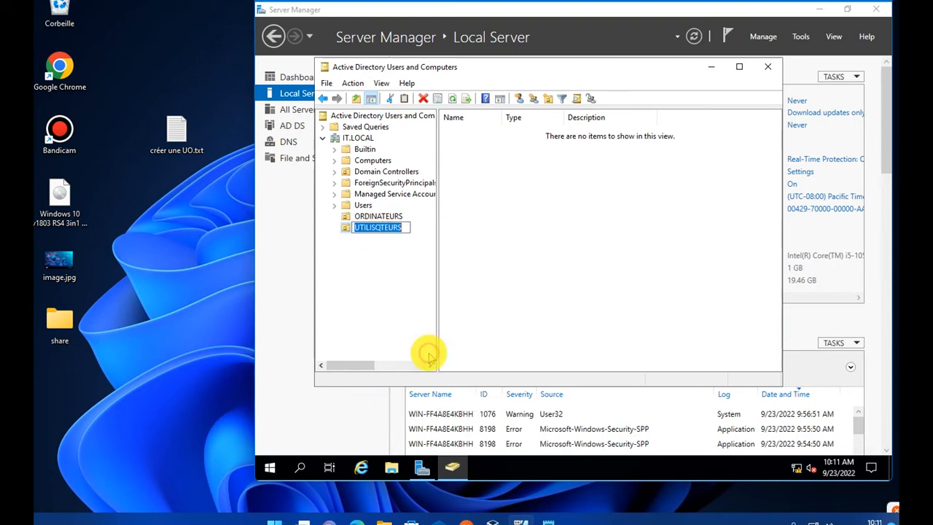
pyautogui.click(409, 230)
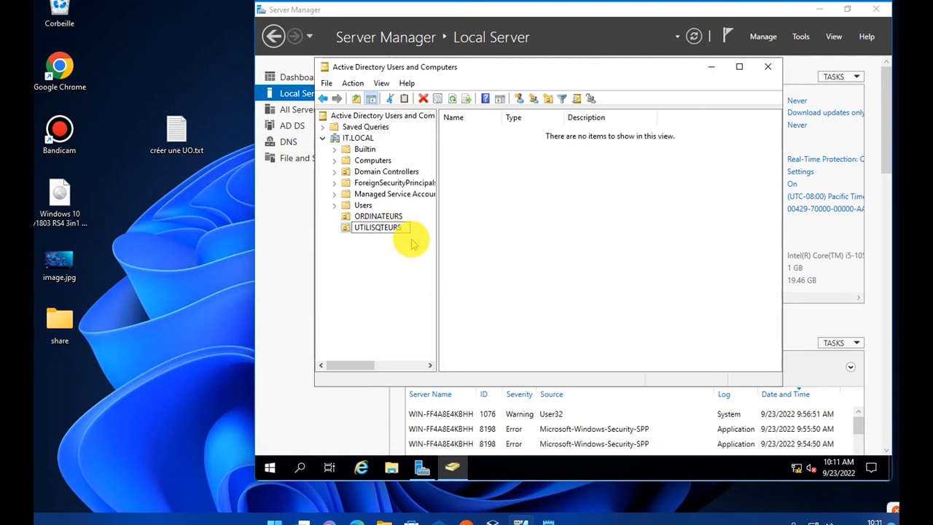
pyautogui.press('BackSpace')
pyautogui.press('Return')
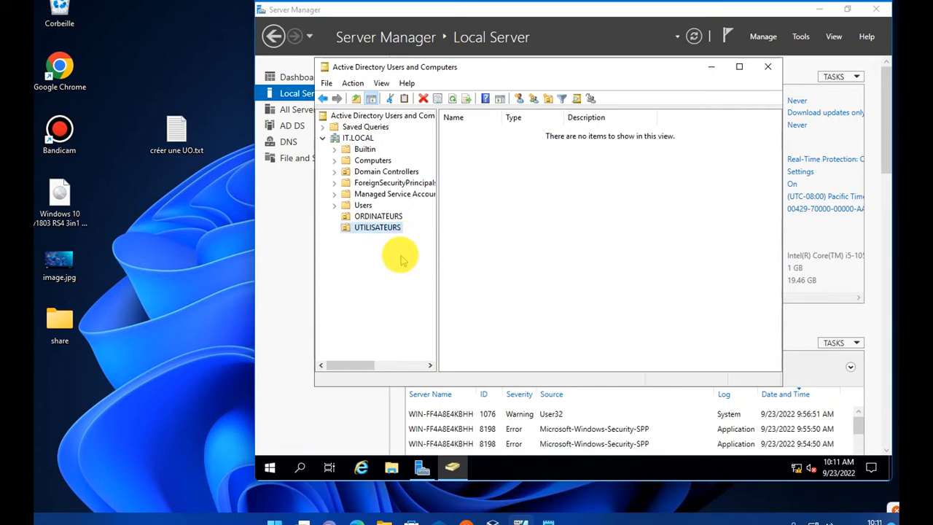
pyautogui.click(382, 216)
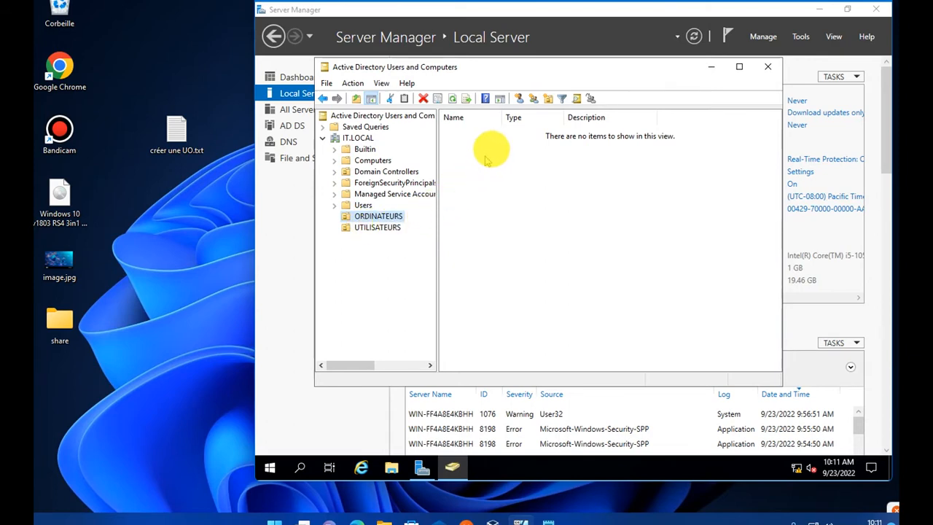
# - Inside ORDINATEURS, create the nested units LAPTOP and DESKTOP
pyautogui.click(548, 100)
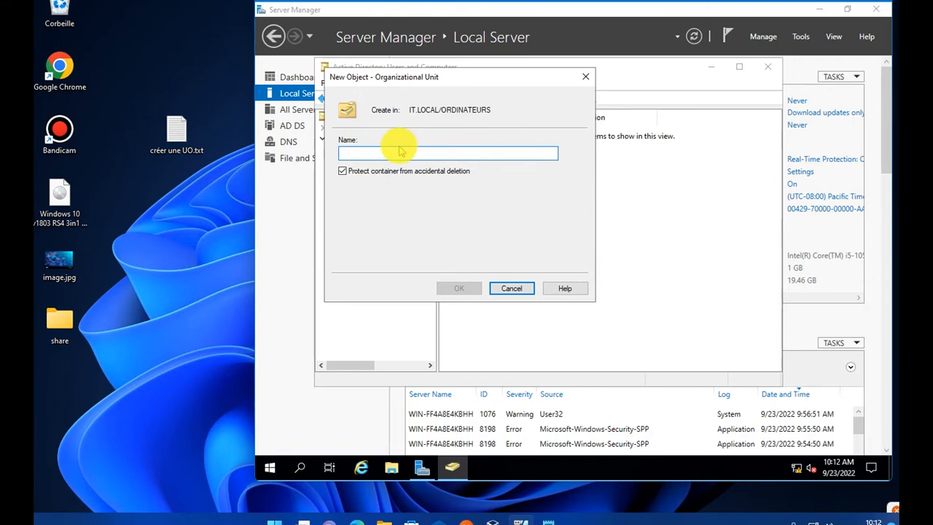
pyautogui.write('LAPTOP')
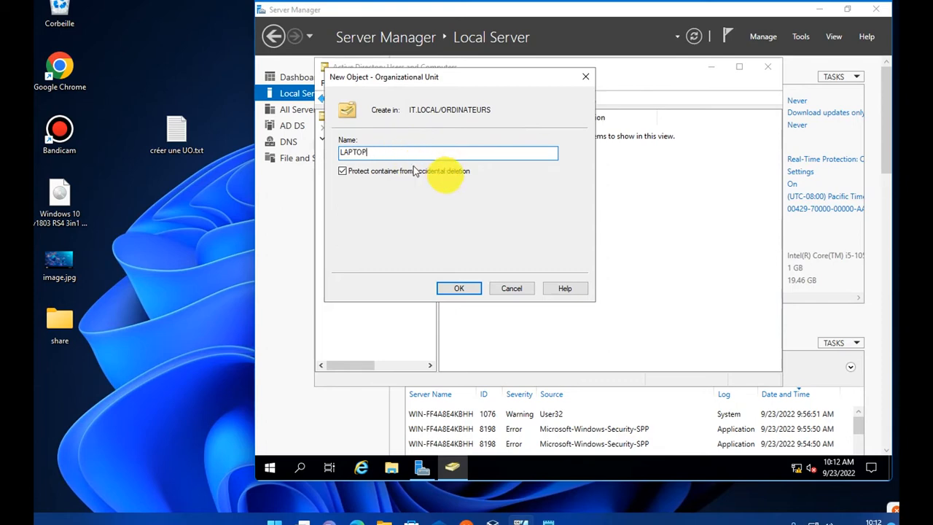
pyautogui.click(449, 288)
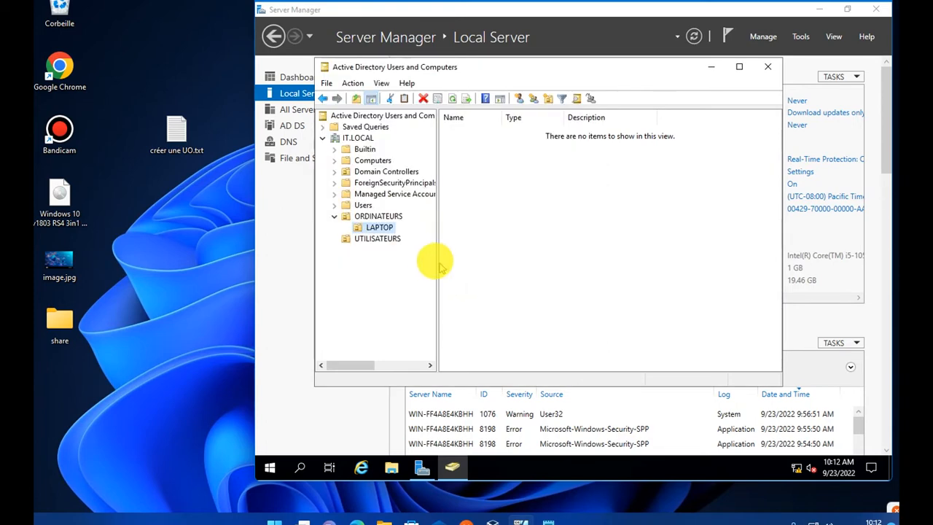
pyautogui.click(389, 216)
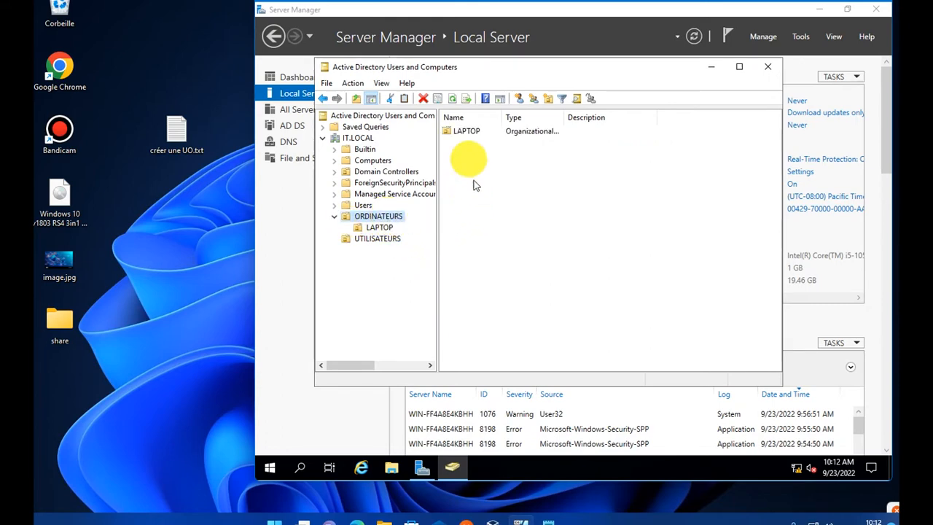
pyautogui.click(549, 99)
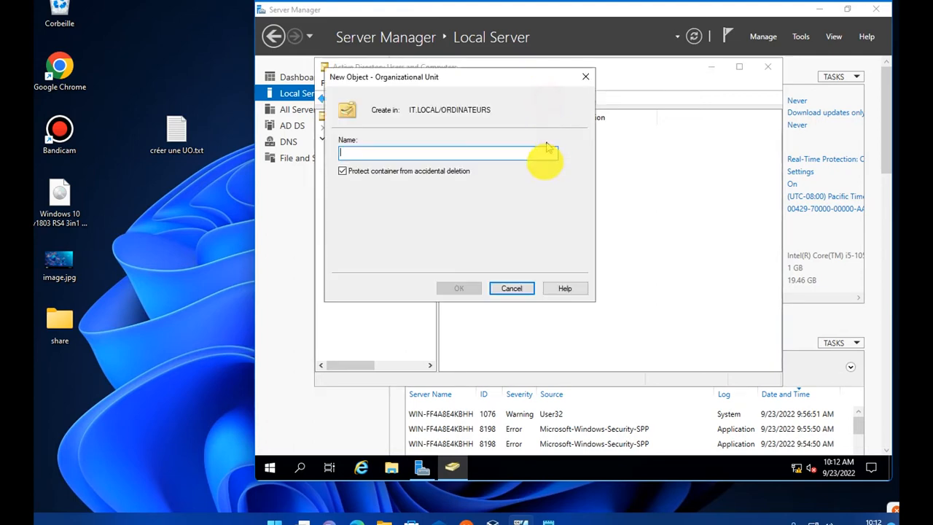
pyautogui.write('DESKTOP')
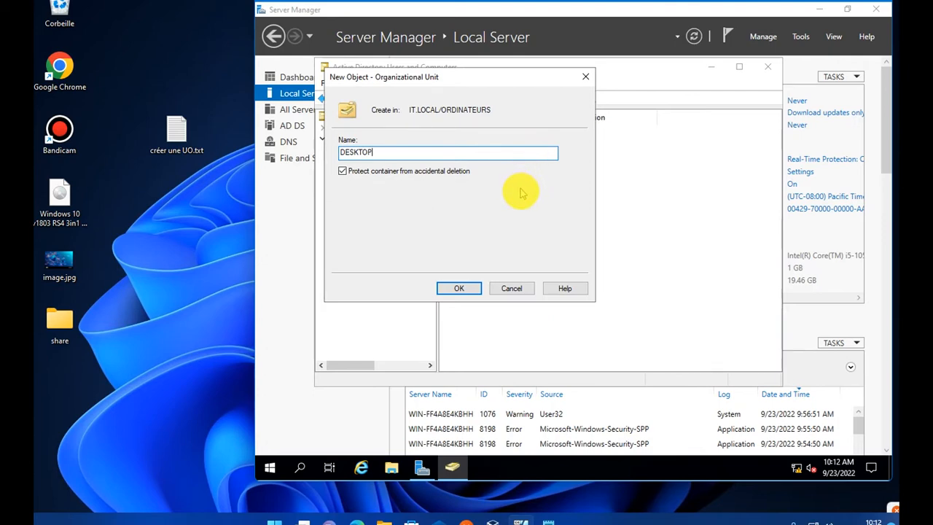
pyautogui.click(455, 288)
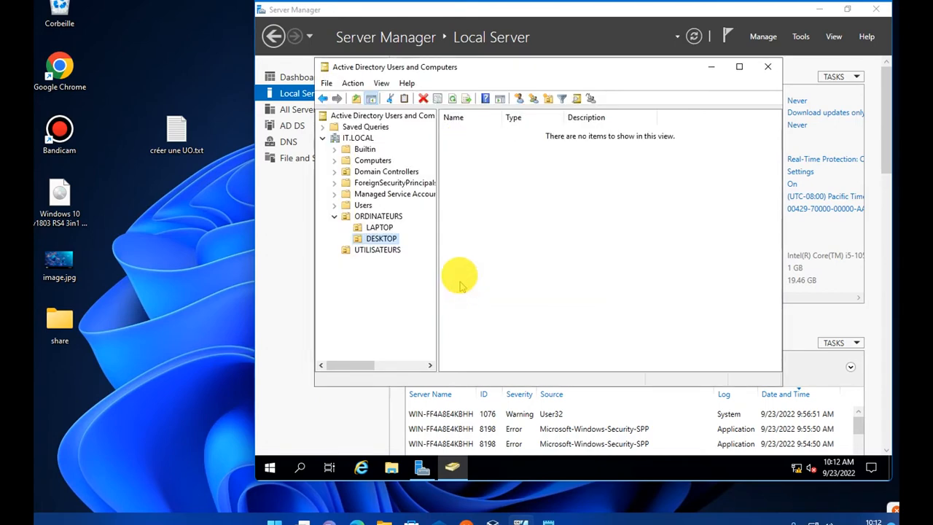
# - Create the DOUALA and YAOUNDE organizational units inside UTILISATEURS
pyautogui.click(378, 251)
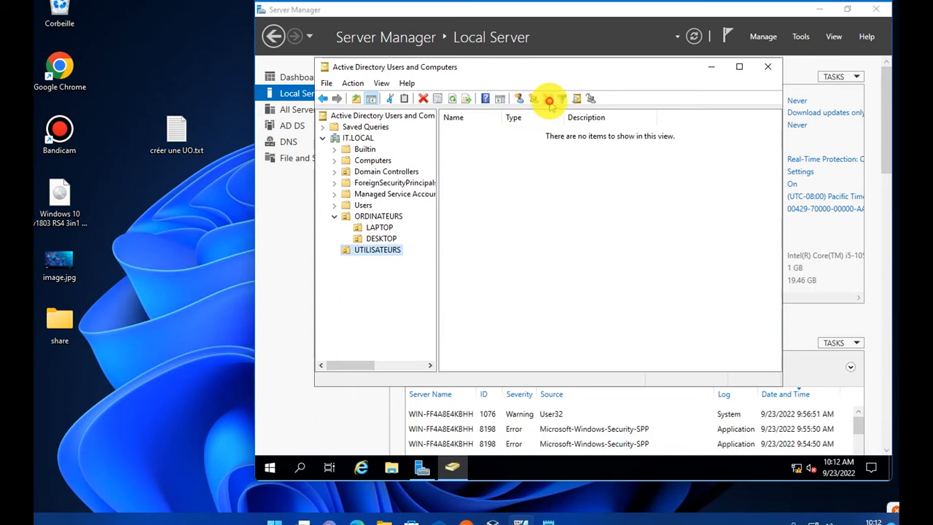
pyautogui.click(547, 98)
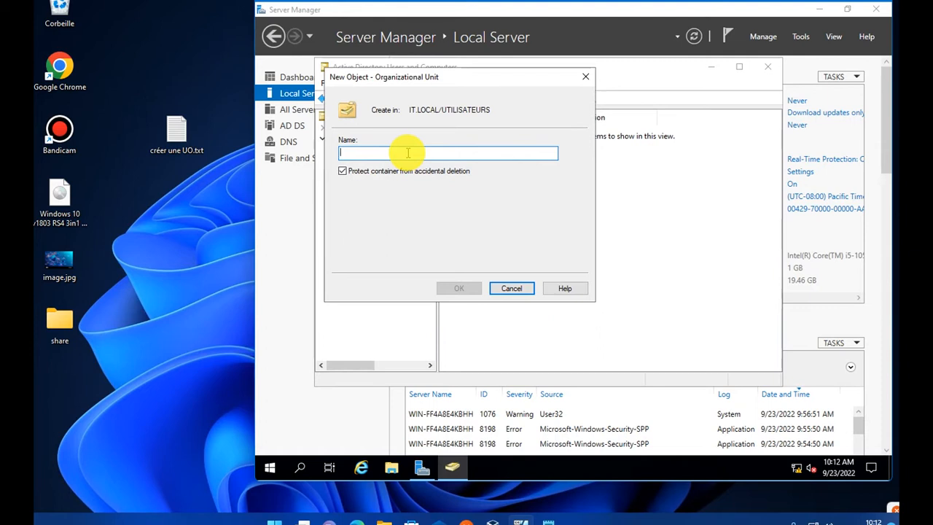
pyautogui.write('DOUQ')
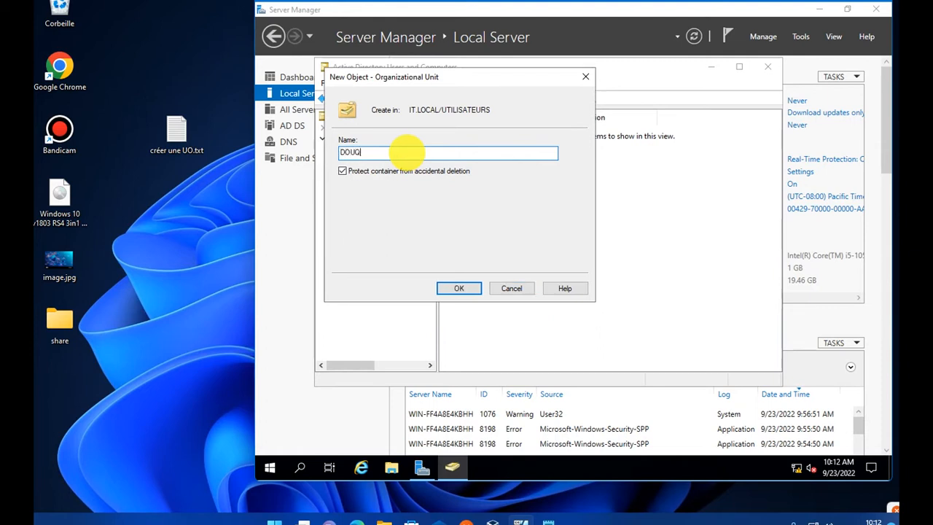
pyautogui.write('LQ')
pyautogui.click(459, 288)
pyautogui.click(377, 249)
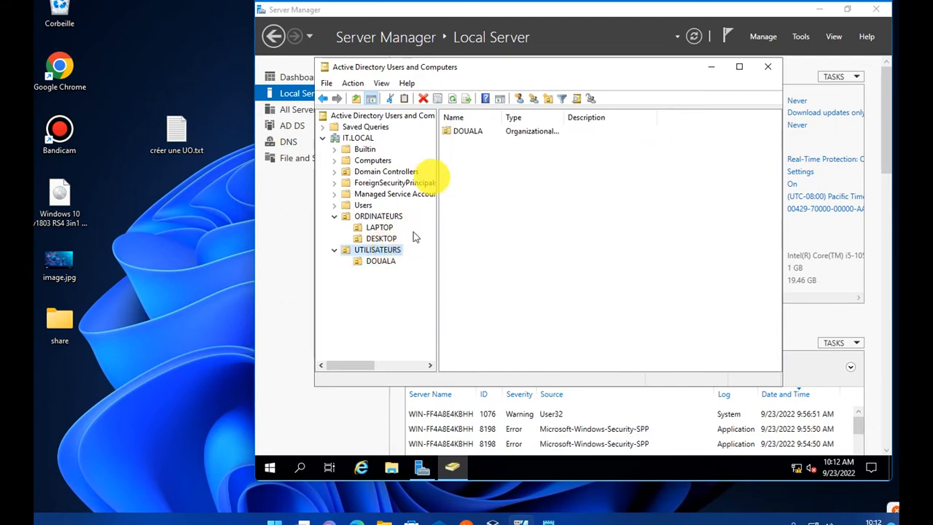
pyautogui.click(547, 99)
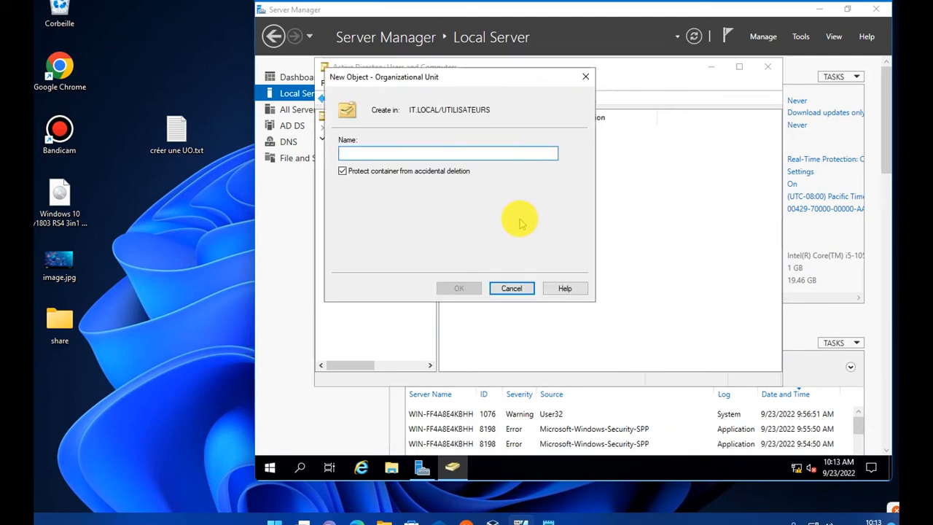
pyautogui.write('YAOUNDE')
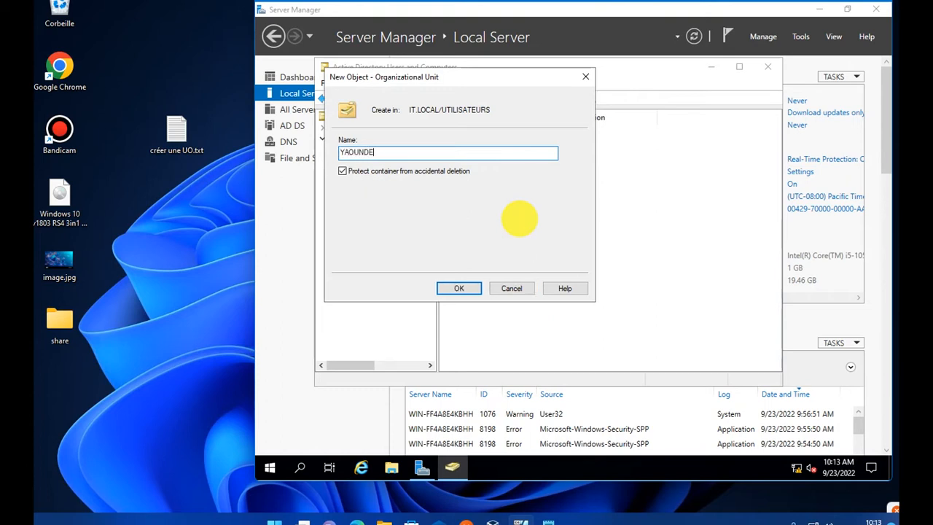
pyautogui.click(457, 289)
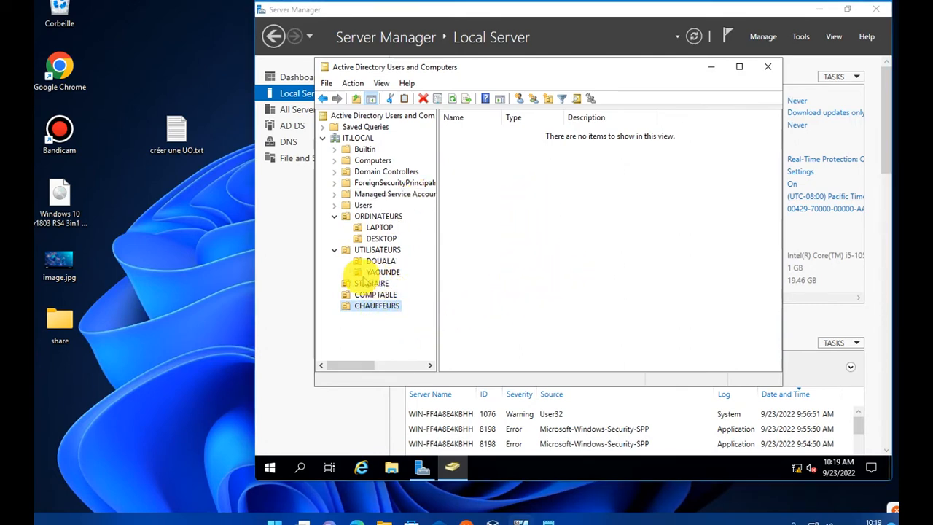
# - Look through the accounts in the built-in Users container, then open the empty COMPTABLE unit
pyautogui.click(365, 307)
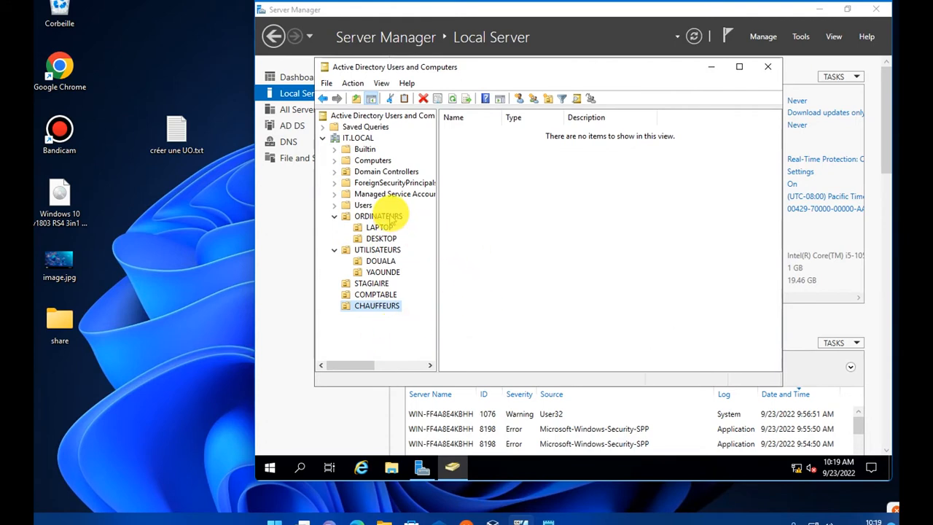
pyautogui.click(363, 206)
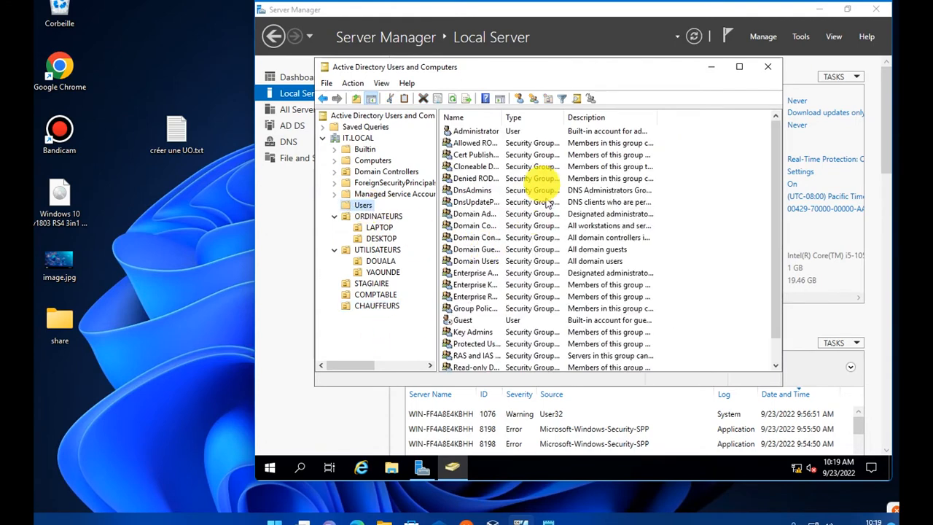
pyautogui.moveTo(678, 139); pyautogui.dragTo(528, 379)
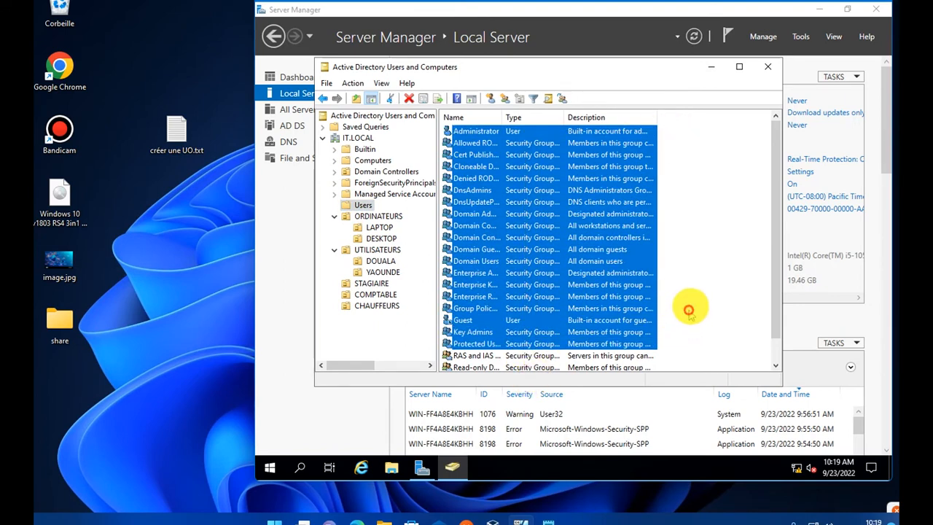
pyautogui.click(696, 350)
pyautogui.moveTo(626, 340); pyautogui.dragTo(483, 125)
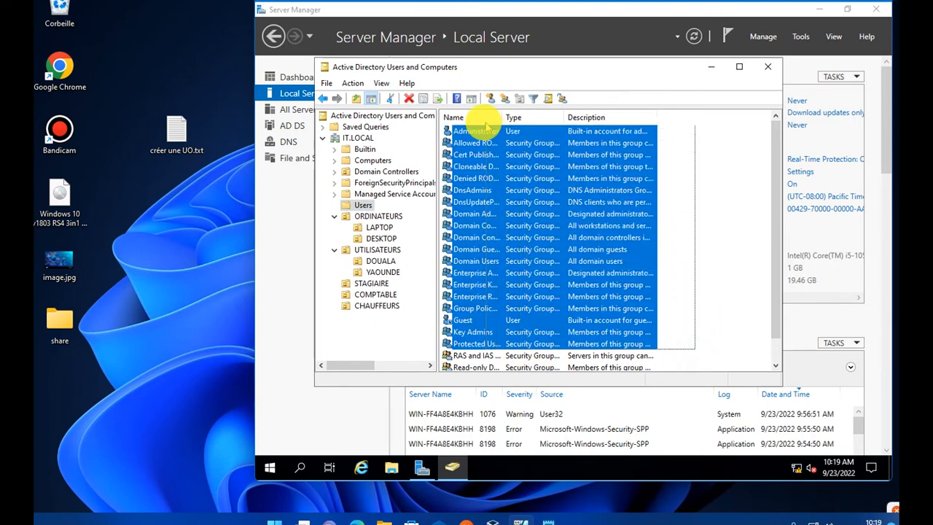
pyautogui.click(688, 298)
pyautogui.moveTo(689, 315); pyautogui.dragTo(636, 218)
pyautogui.click(693, 272)
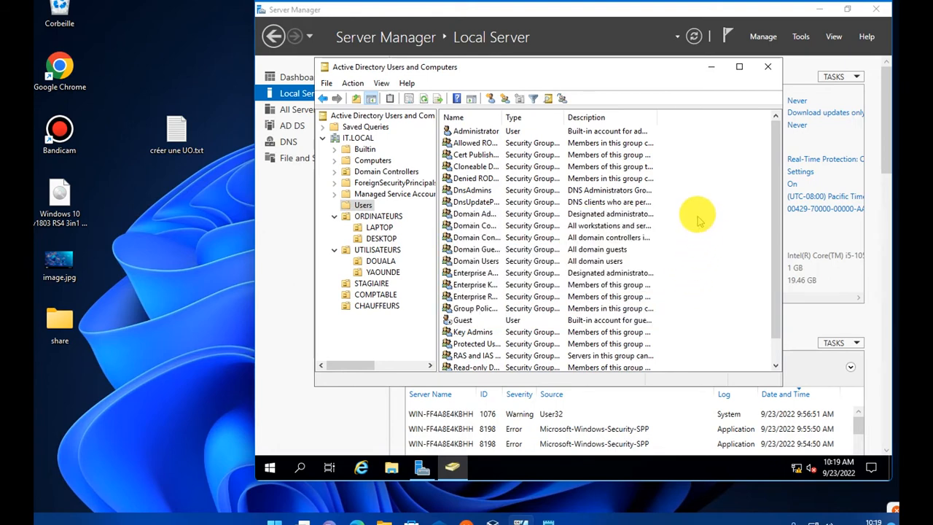
pyautogui.click(372, 293)
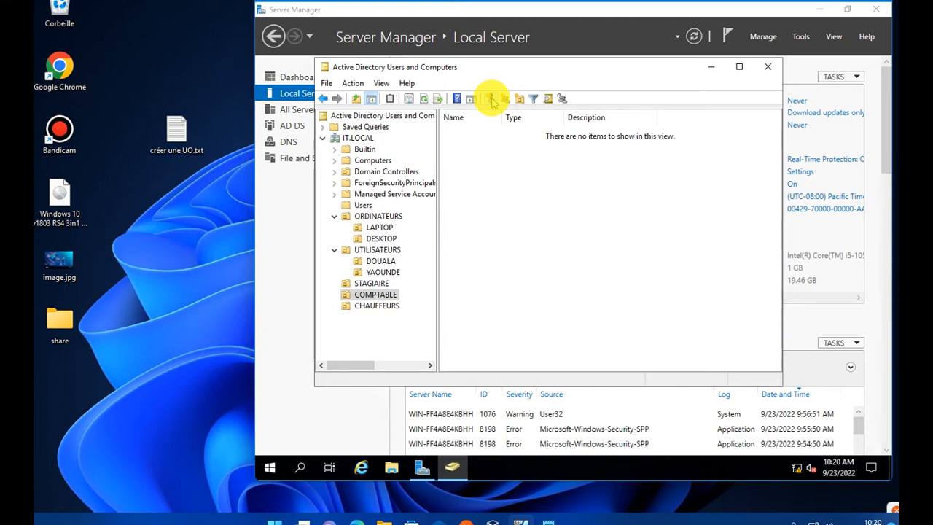
# - Start a new user in COMPTABLE and enter the user's first and last name
pyautogui.click(491, 100)
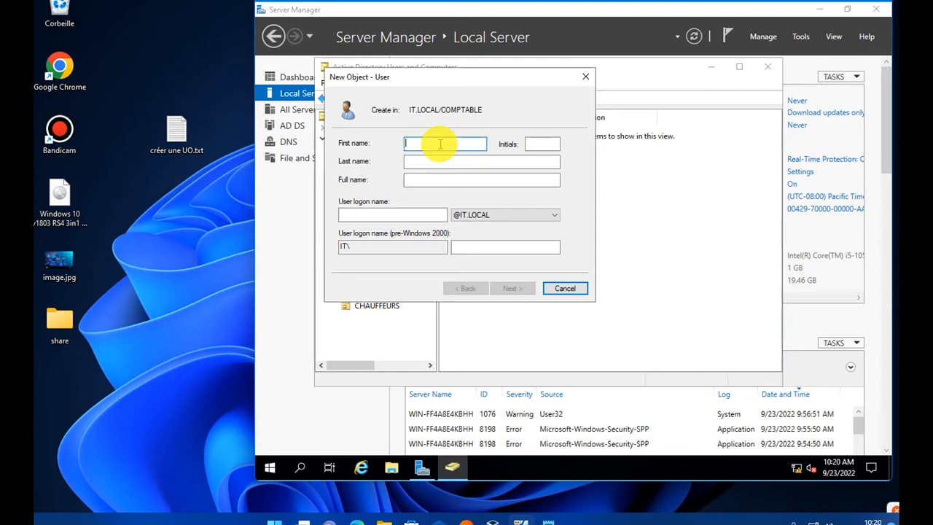
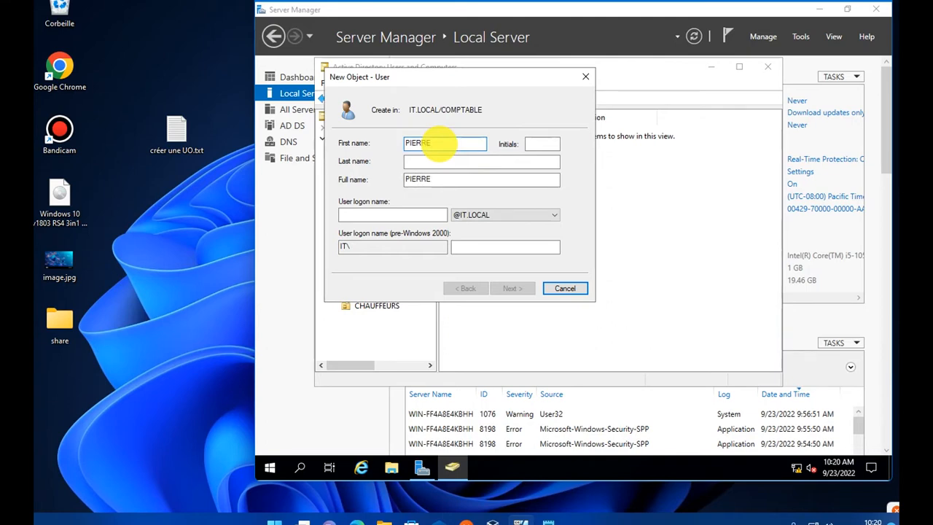
pyautogui.press('Tab')
pyautogui.press('Tab')
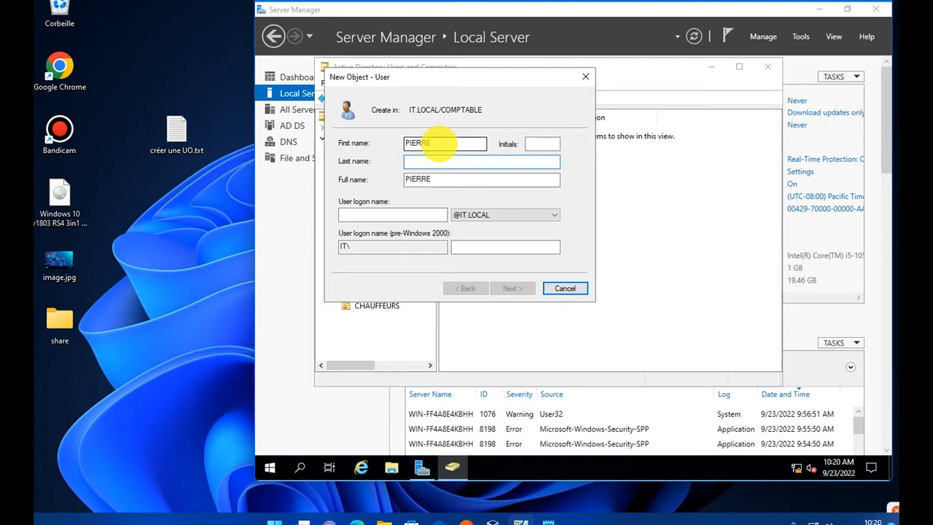
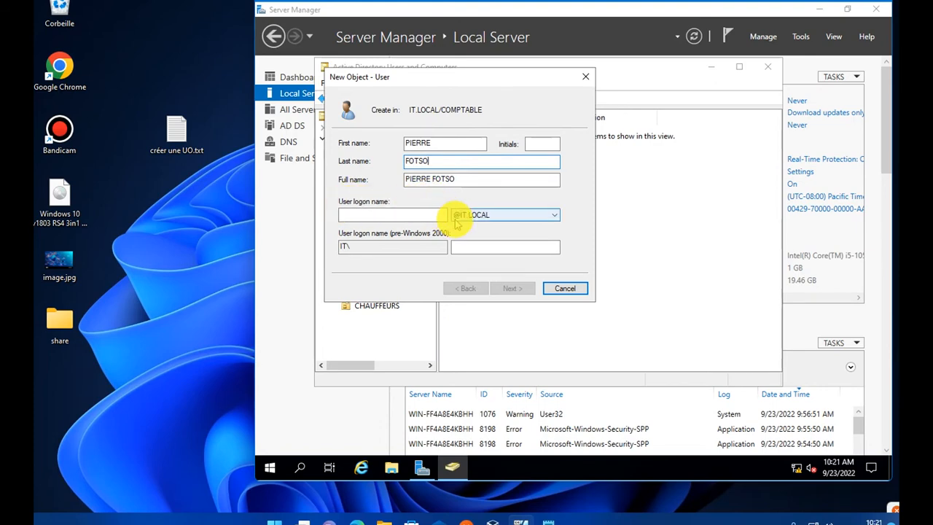
# - Check the first and last name entries, then move to the User logon name field
pyautogui.click(423, 215)
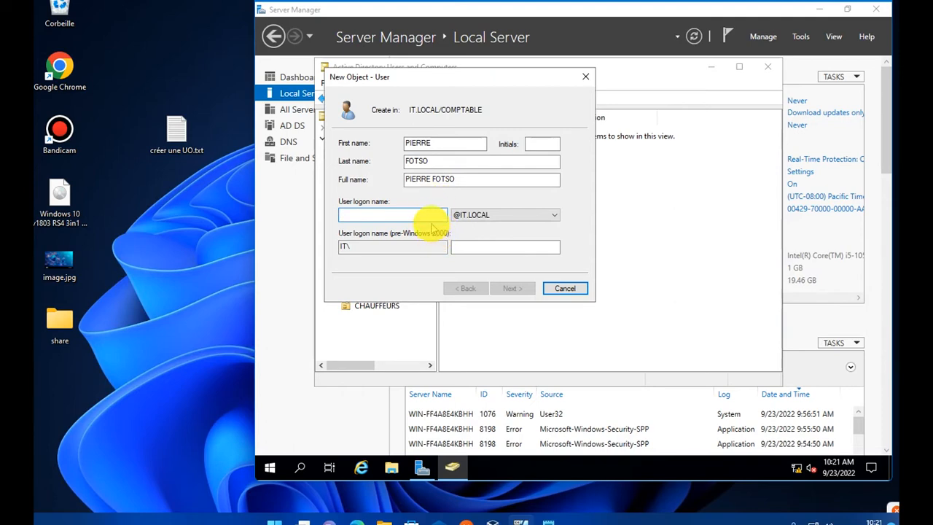
pyautogui.doubleClick(423, 161)
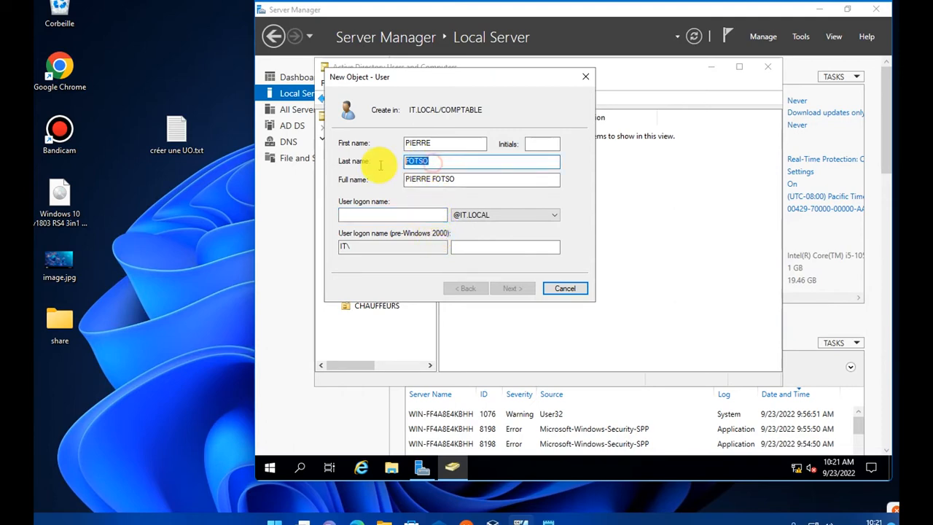
pyautogui.doubleClick(460, 141)
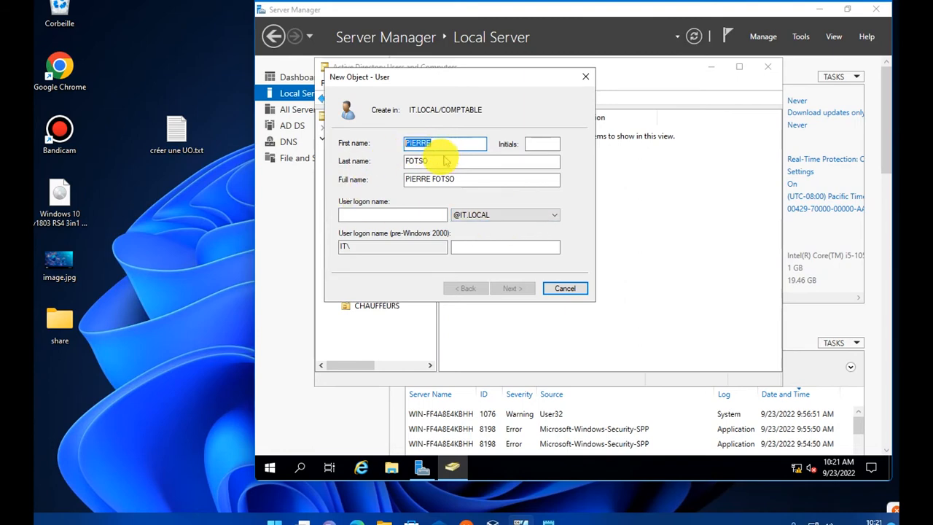
pyautogui.click(440, 161)
pyautogui.doubleClick(440, 161)
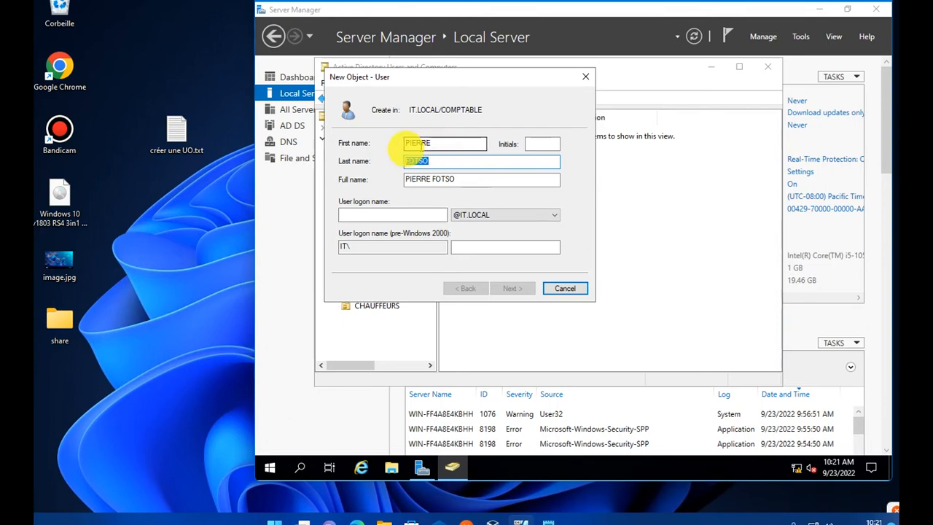
pyautogui.click(387, 216)
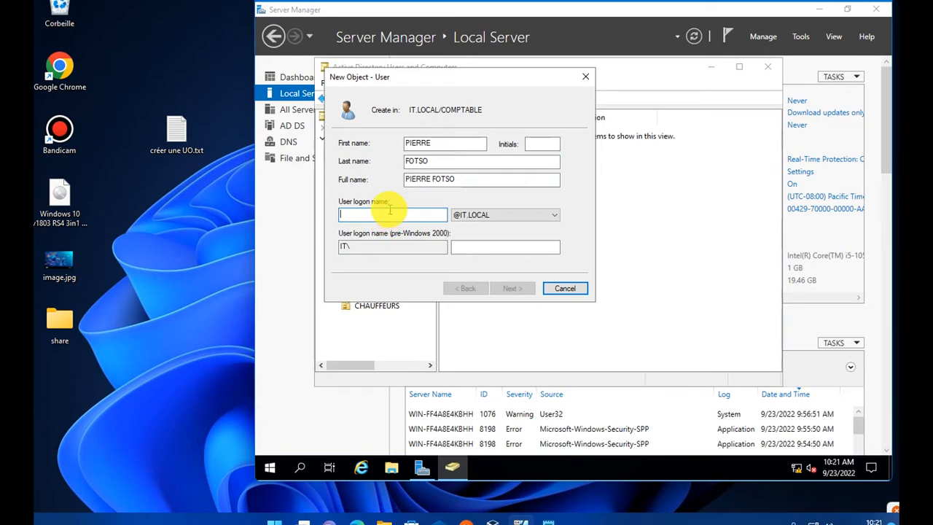
pyautogui.write('PIERRE')
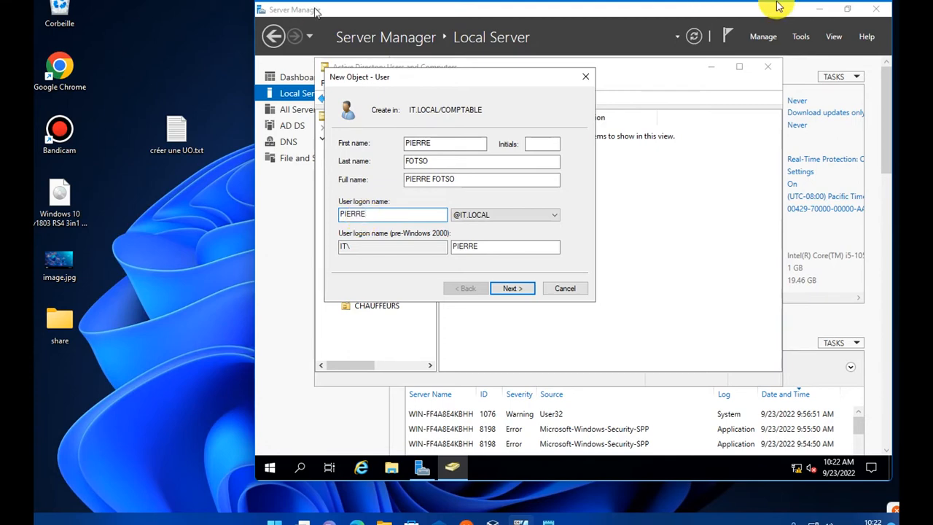
# - On the password page, turn off Caps Lock, type the password and begin confirming it
pyautogui.click(513, 288)
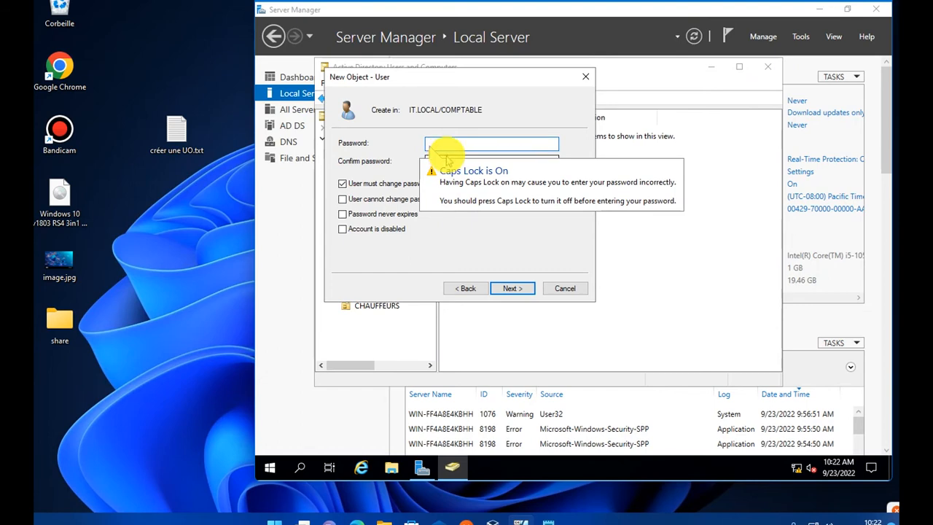
pyautogui.press('capslock')
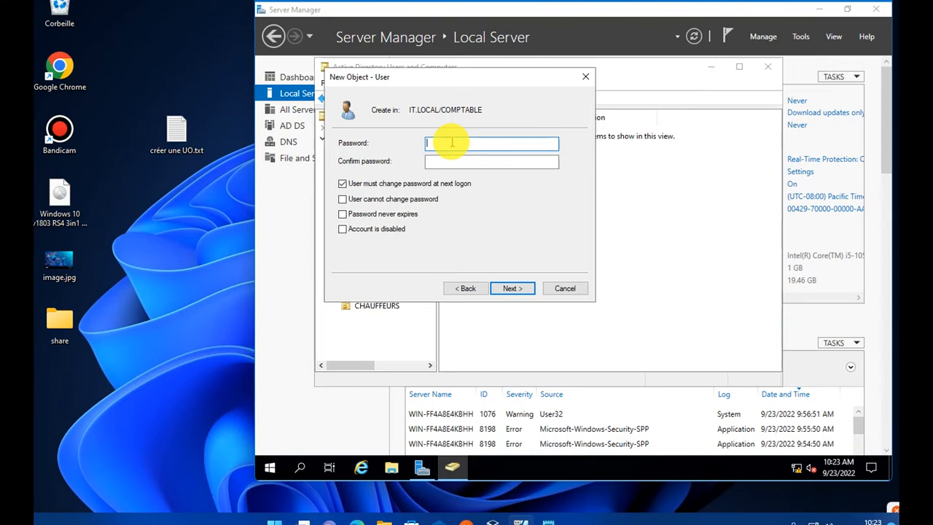
pyautogui.write('P')
pyautogui.press('Tab')
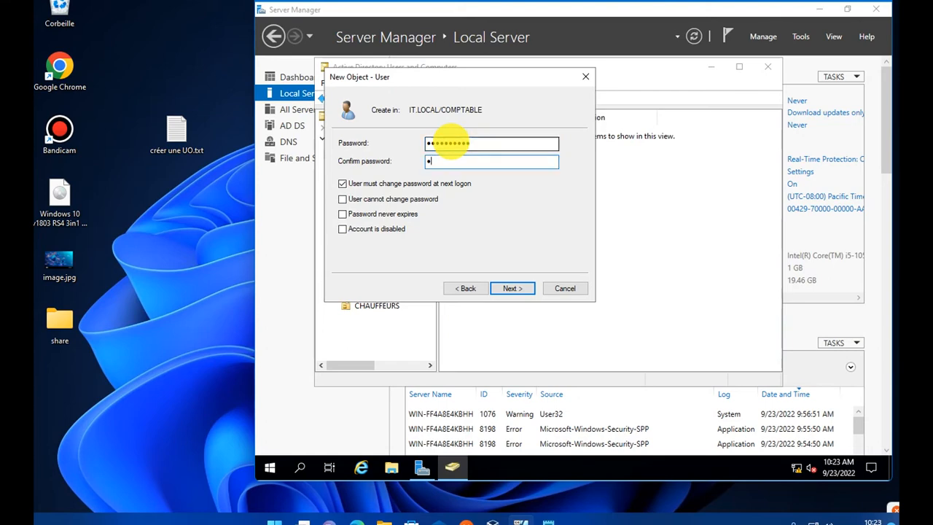
pyautogui.write('•••')
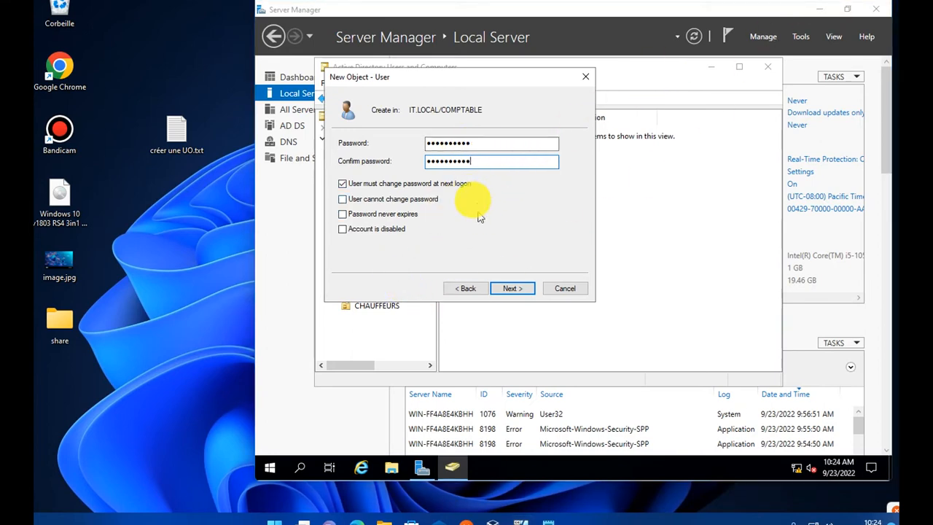
# - Drag the new-user wizard aside to reveal the IT.LOCAL tree and its COMPTABLE unit
pyautogui.moveTo(471, 78); pyautogui.dragTo(562, 108)
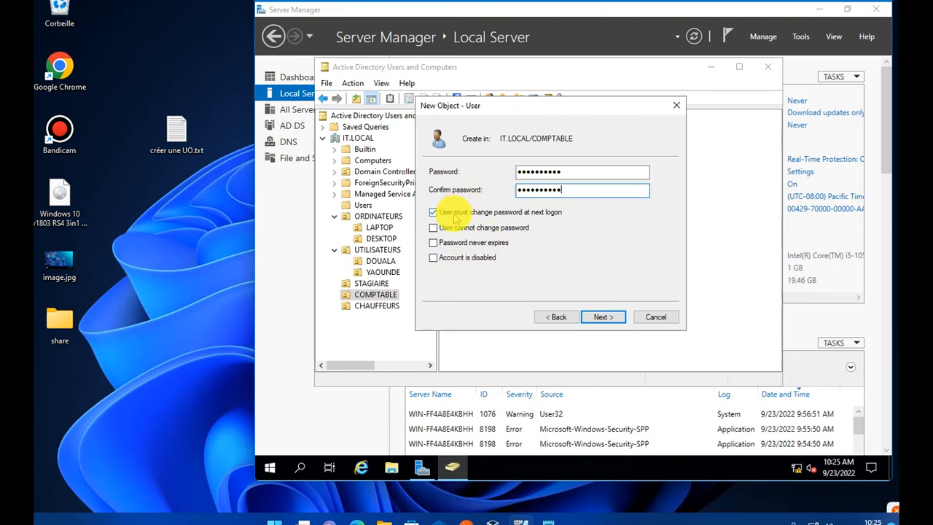
# - Review the summary's logon name and password-change note, then try to create the user
pyautogui.click(603, 321)
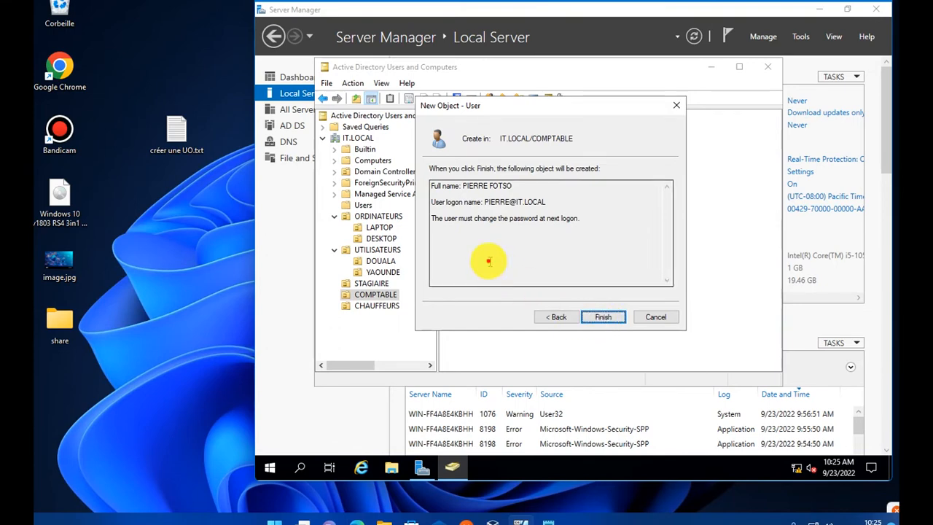
pyautogui.moveTo(546, 258); pyautogui.dragTo(484, 173)
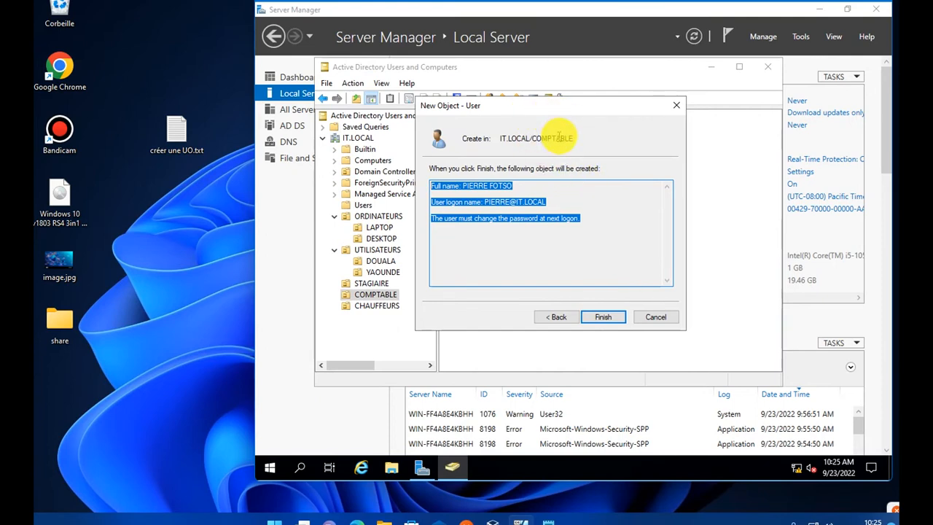
pyautogui.click(458, 232)
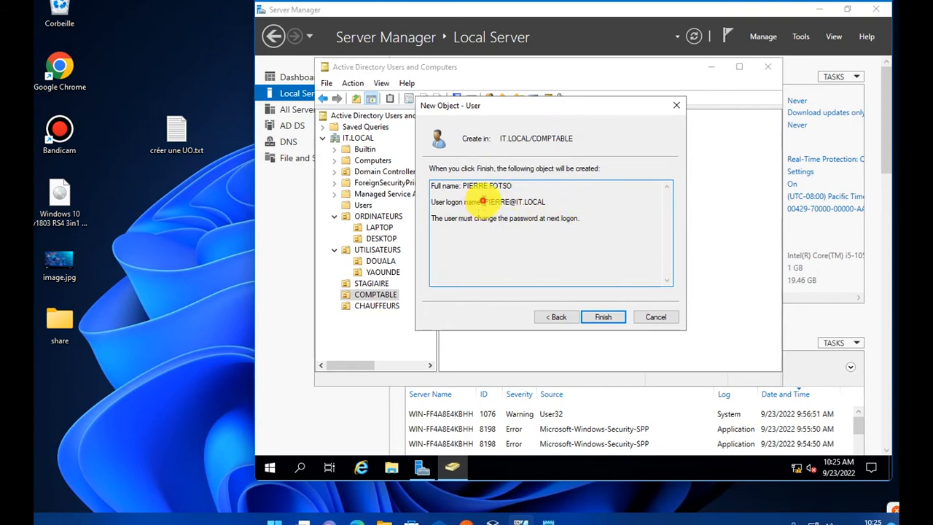
pyautogui.moveTo(482, 204); pyautogui.dragTo(557, 210)
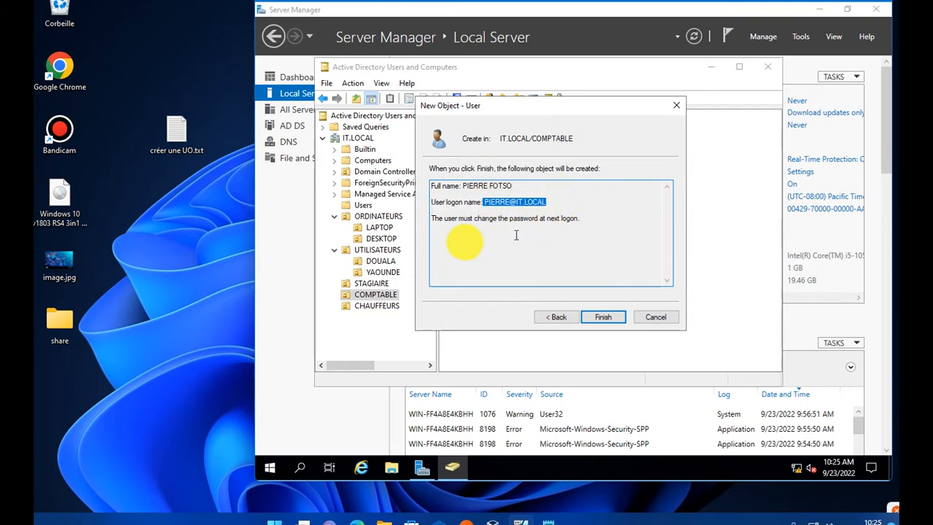
pyautogui.doubleClick(446, 218)
pyautogui.moveTo(483, 219); pyautogui.dragTo(598, 224)
pyautogui.click(600, 225)
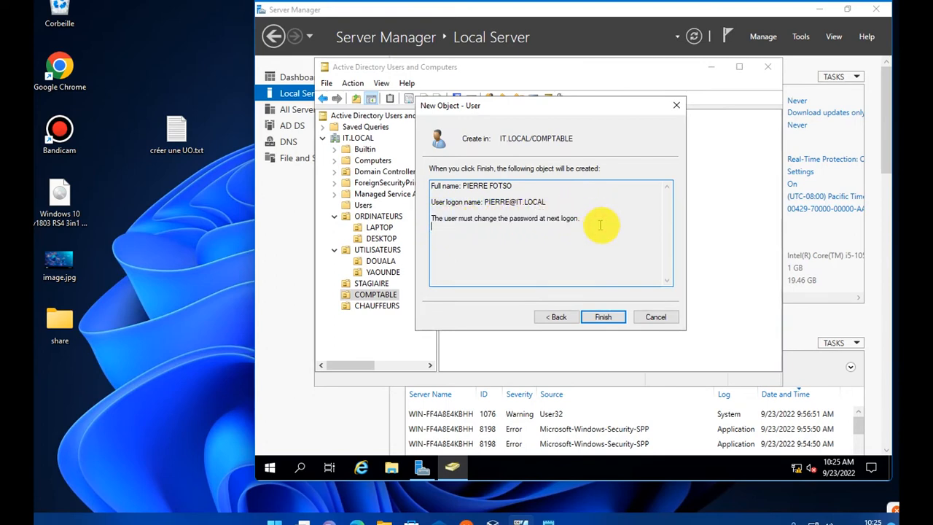
pyautogui.click(614, 321)
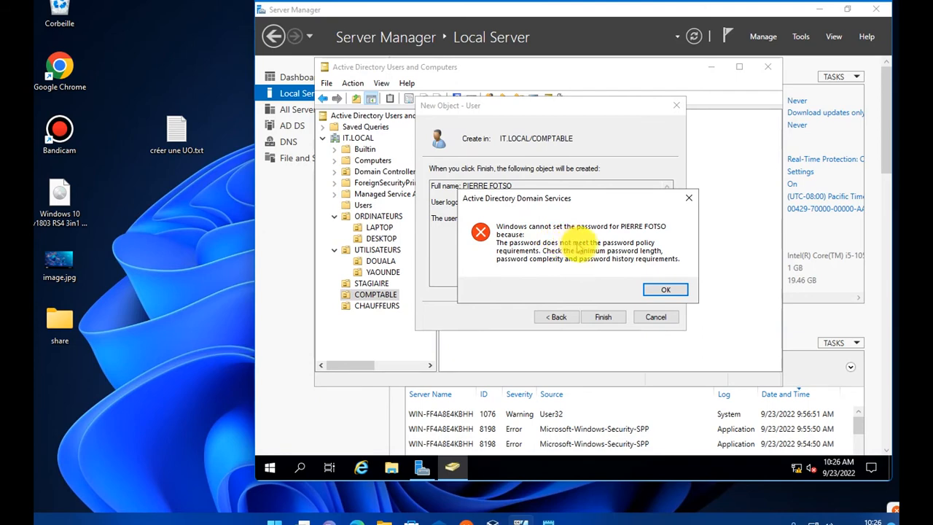
# - Dismiss the password-policy error, go back, and clear both rejected password fields
pyautogui.click(660, 292)
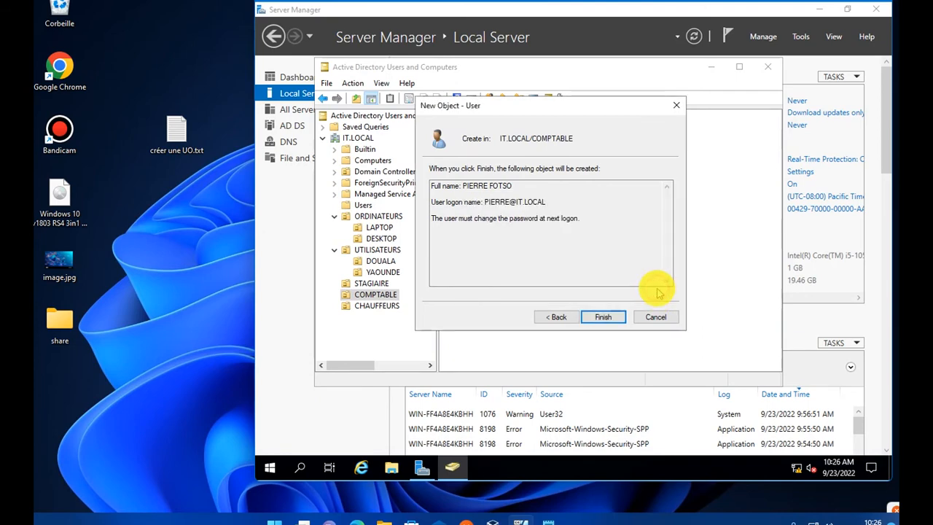
pyautogui.click(557, 319)
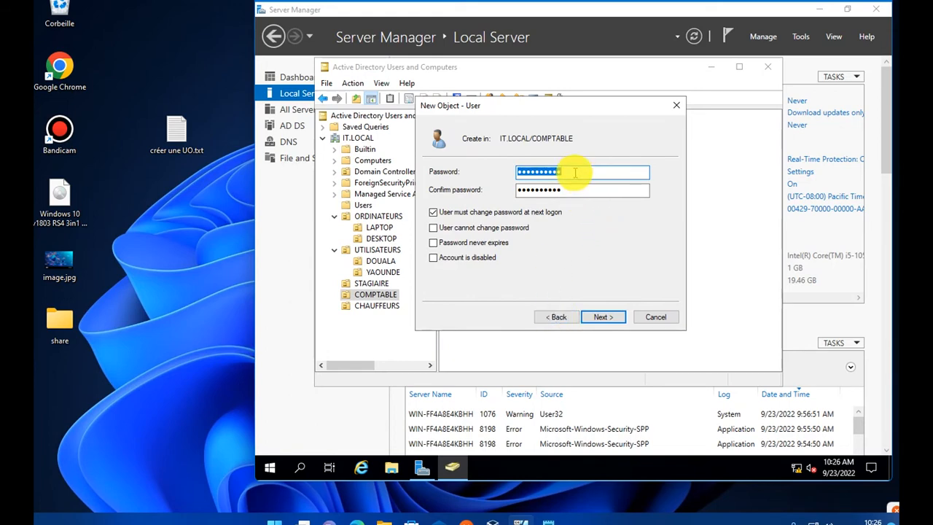
pyautogui.press('BackSpace')
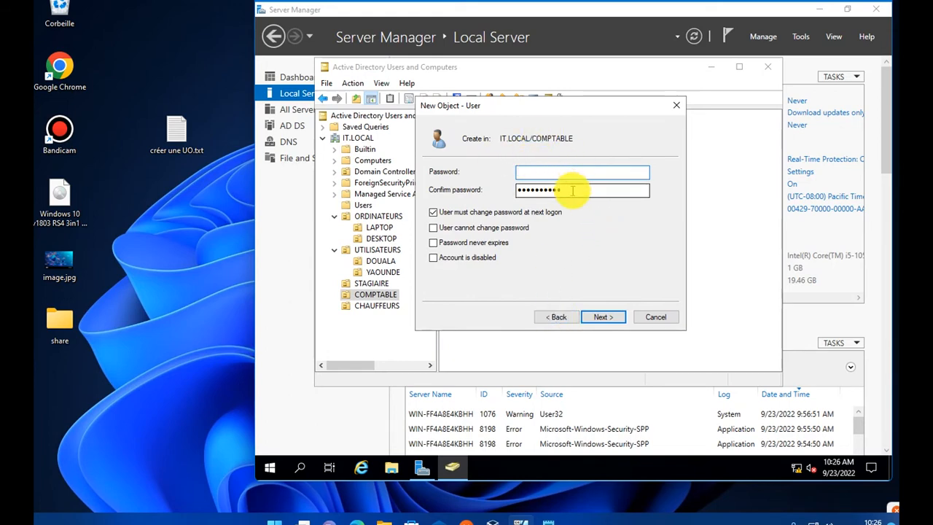
pyautogui.moveTo(574, 191); pyautogui.dragTo(488, 195)
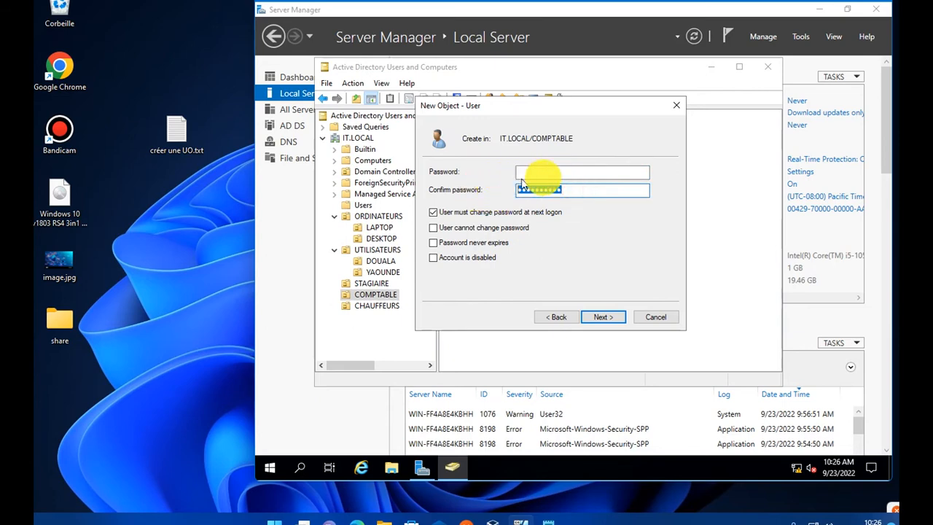
pyautogui.press('BackSpace')
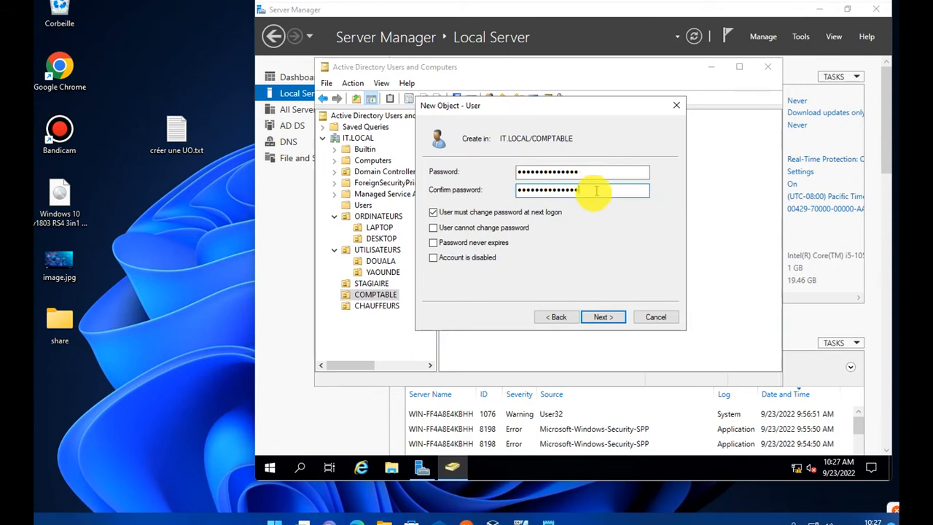
# - Retry creating the user, dismiss the second policy error, and return to the summary
pyautogui.click(605, 317)
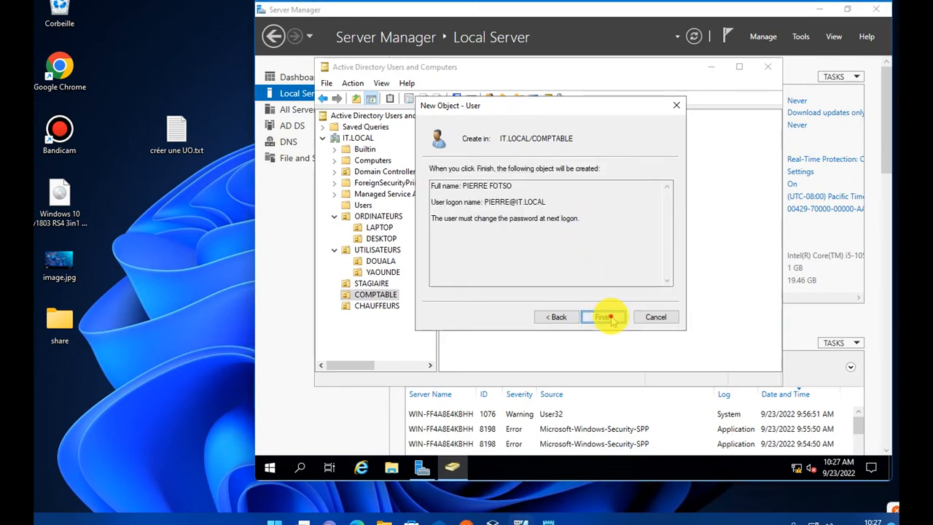
pyautogui.click(609, 317)
pyautogui.click(665, 291)
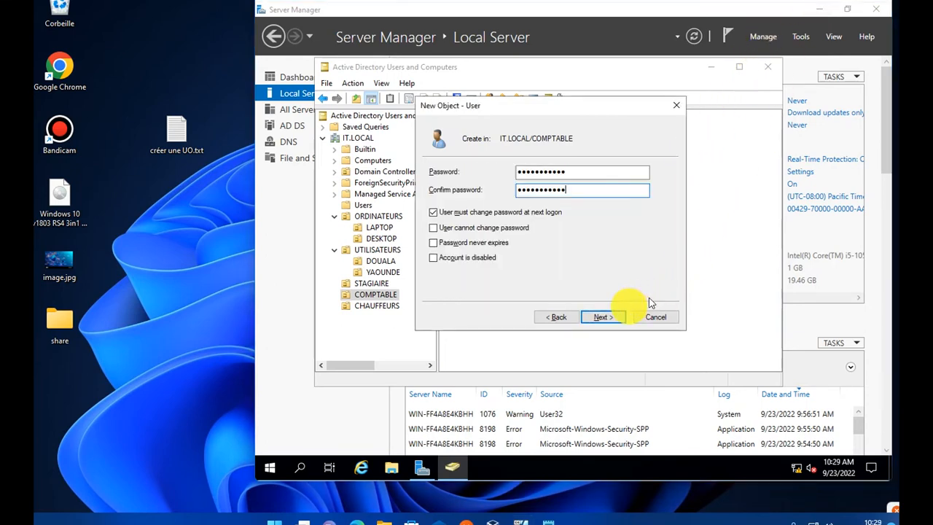
pyautogui.click(603, 317)
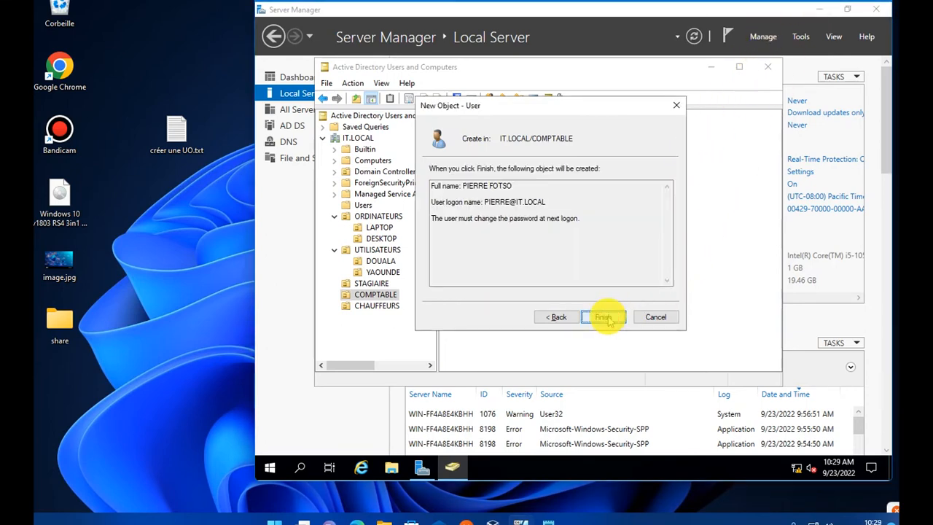
# - Finish creating the user in COMPTABLE, then switch to VirtualBox Manager
pyautogui.click(605, 317)
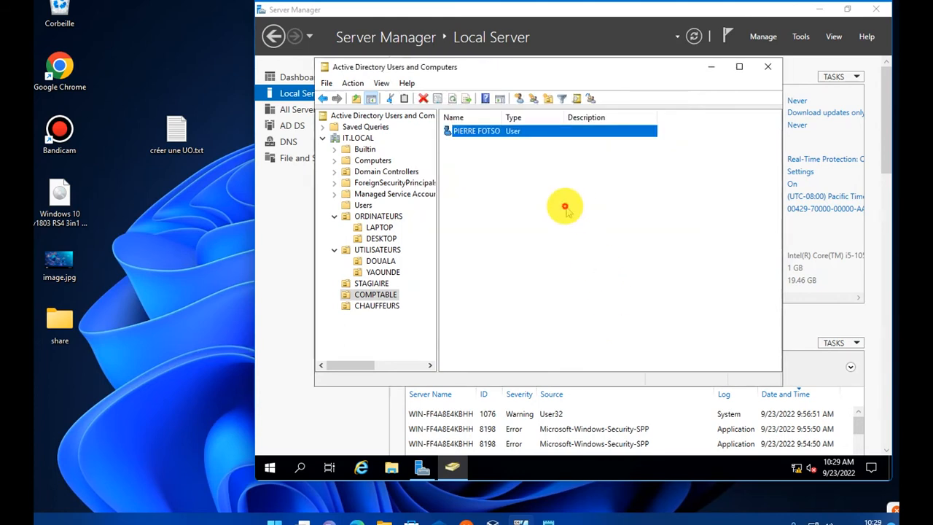
pyautogui.rightClick(565, 207)
pyautogui.click(519, 250)
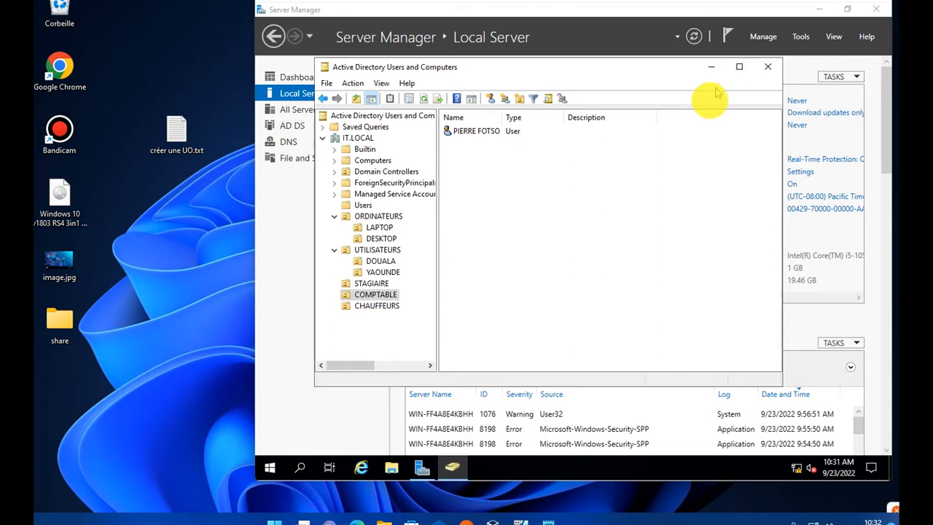
pyautogui.click(493, 522)
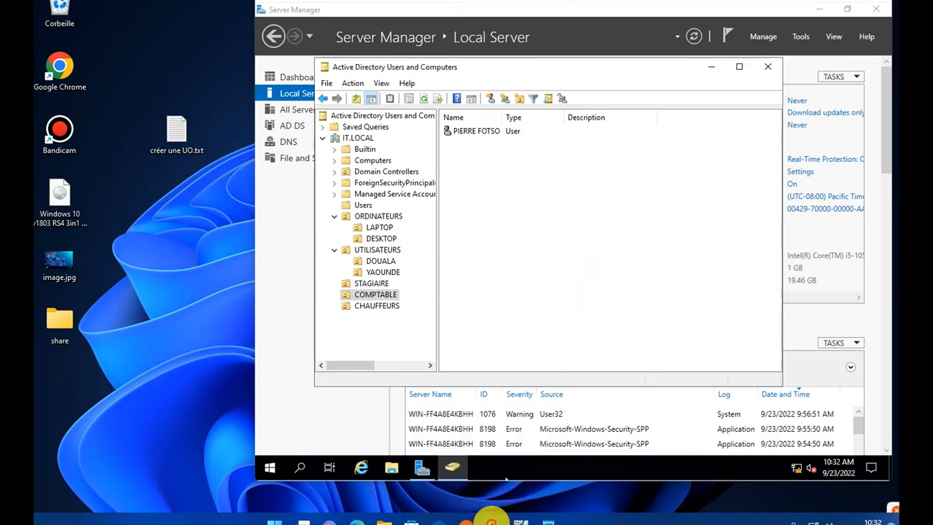
# - Select the 'windows' VM and minimize VirtualBox Manager to show the Windows 10 desktop
pyautogui.click(211, 221)
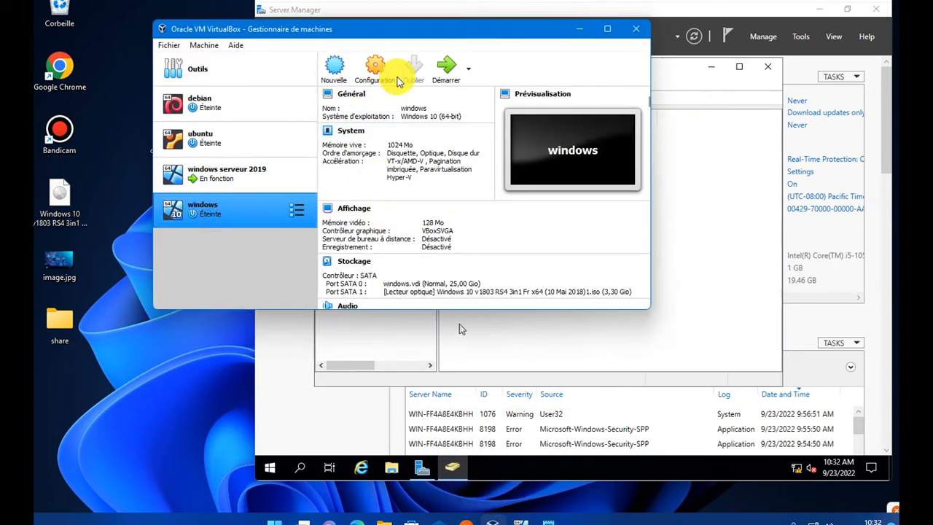
pyautogui.click(582, 28)
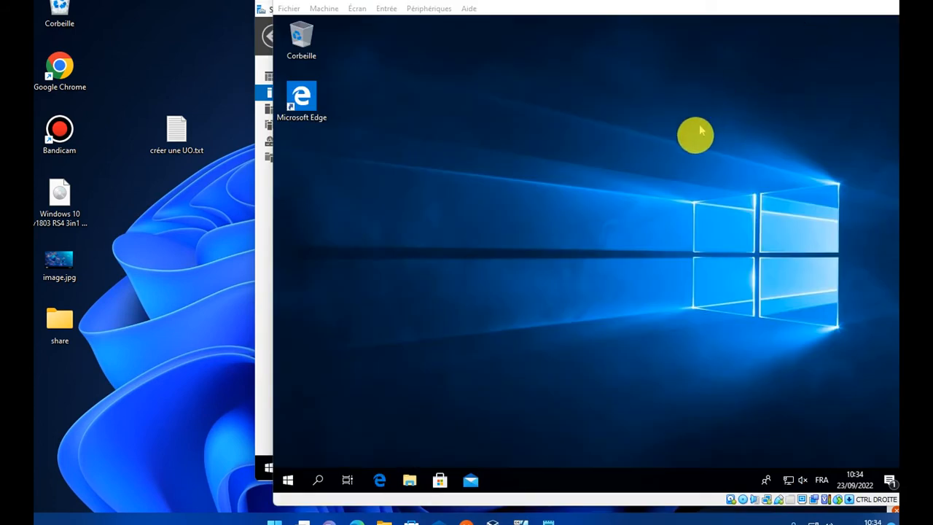
# - Refresh the Windows 10 desktop and run ncpa.cpl to list the network adapters
pyautogui.click(498, 252)
pyautogui.rightClick(499, 255)
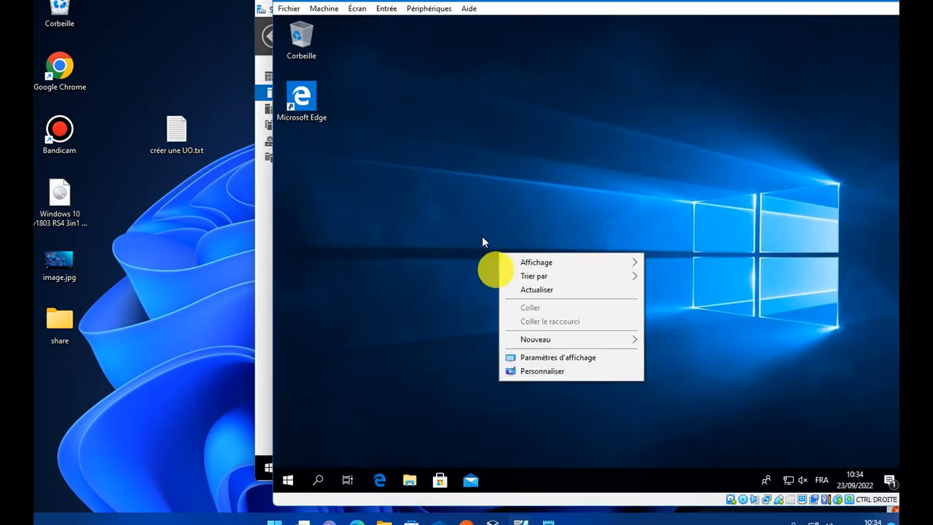
pyautogui.click(522, 289)
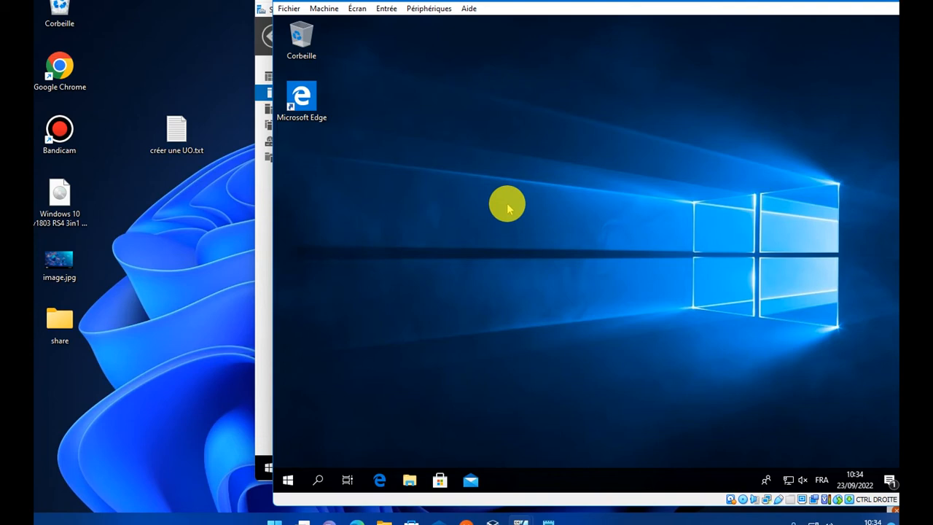
pyautogui.press('super+r')
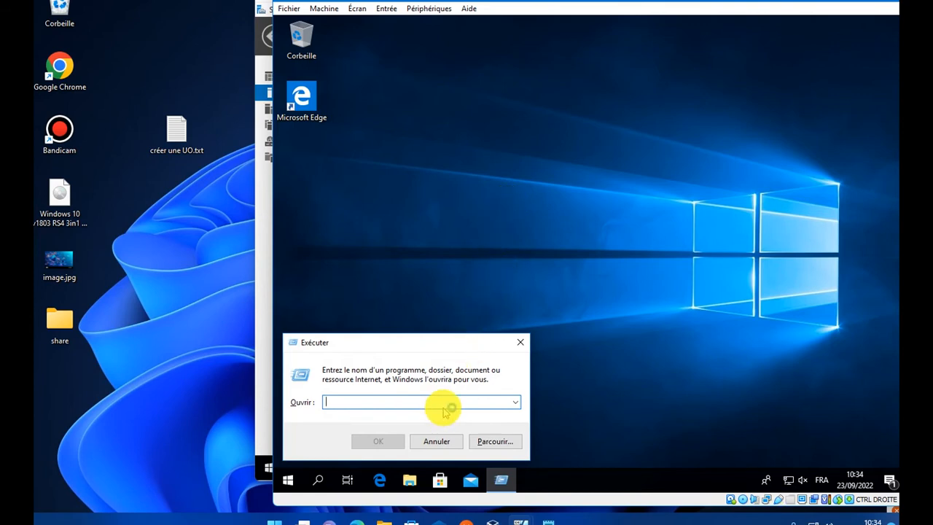
pyautogui.write('ncpa.cpl')
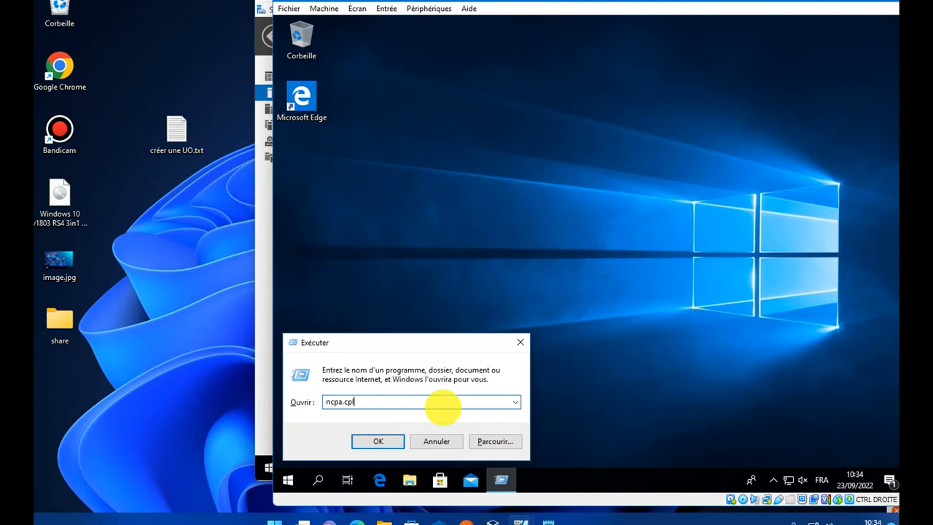
pyautogui.press('Return')
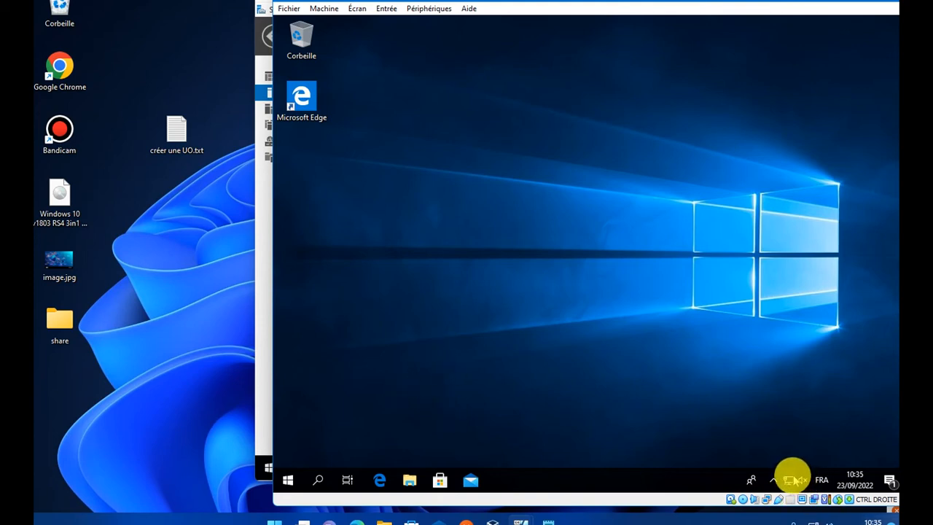
# - Refresh the desktop again and bring up File Explorer with Win+E
pyautogui.rightClick(610, 375)
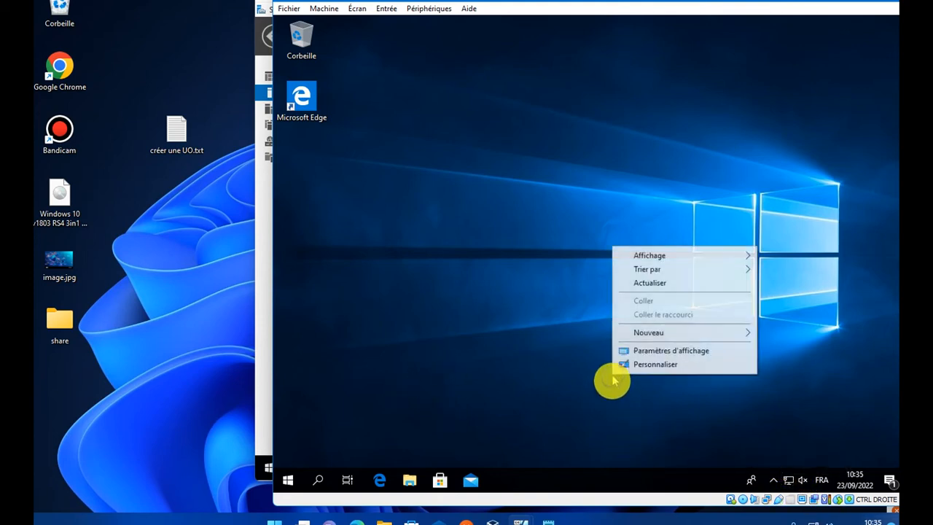
pyautogui.click(645, 280)
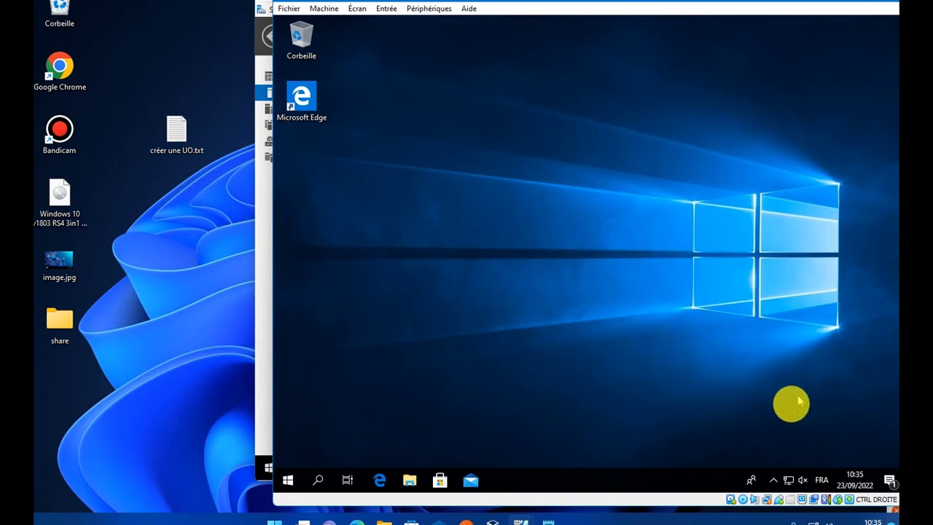
pyautogui.press('super+e')
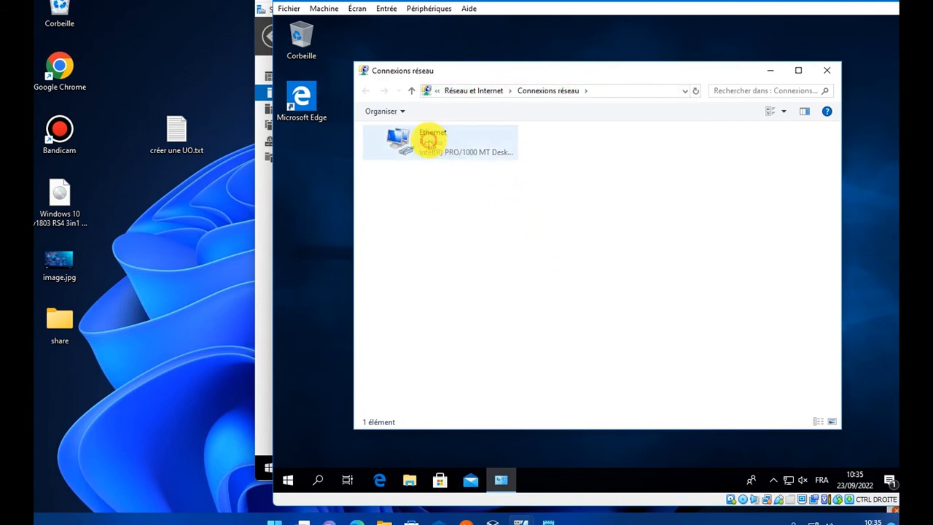
# - Look at the Ethernet adapter's TCP/IPv4 settings, then cancel out without saving changes
pyautogui.click(446, 153)
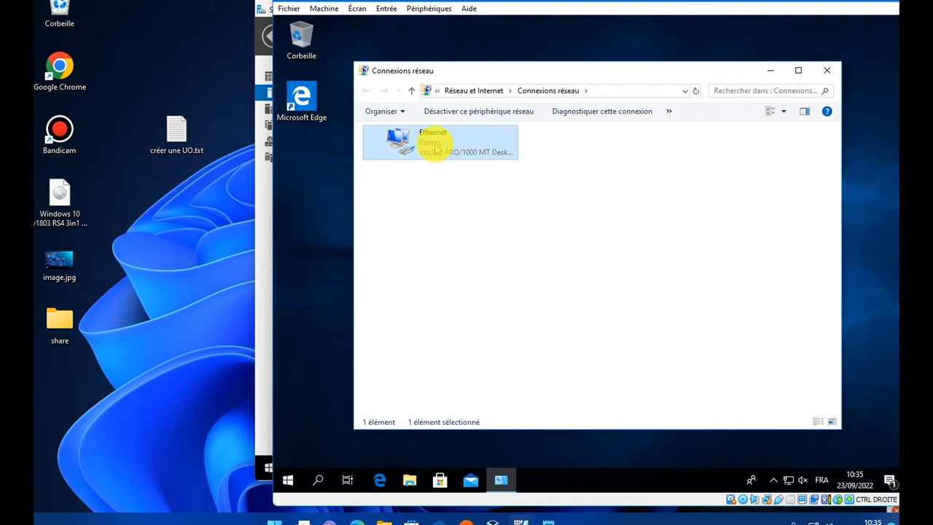
pyautogui.rightClick(436, 148)
pyautogui.click(481, 258)
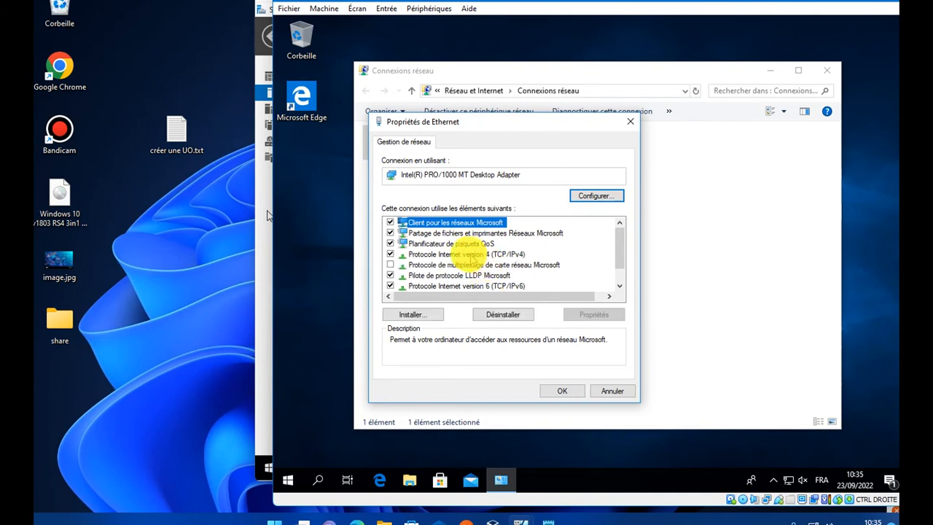
pyautogui.doubleClick(472, 253)
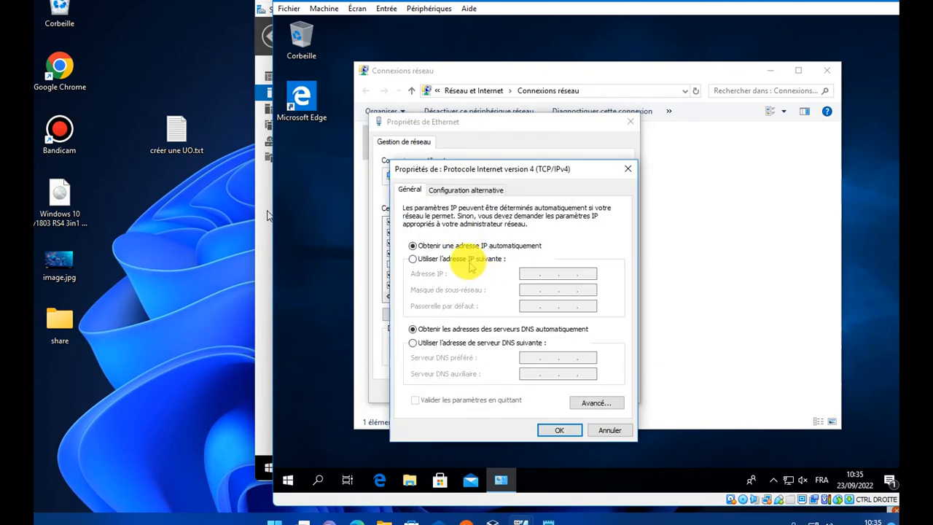
pyautogui.click(471, 260)
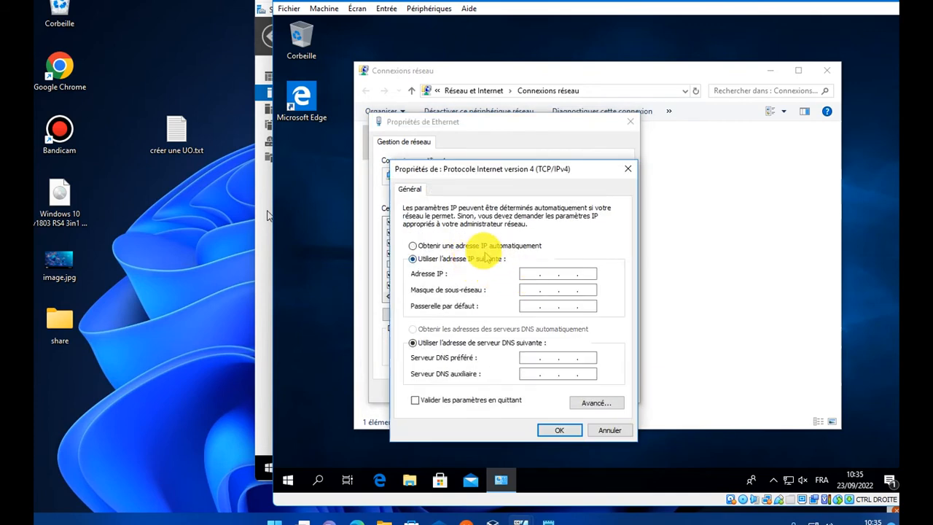
pyautogui.click(609, 431)
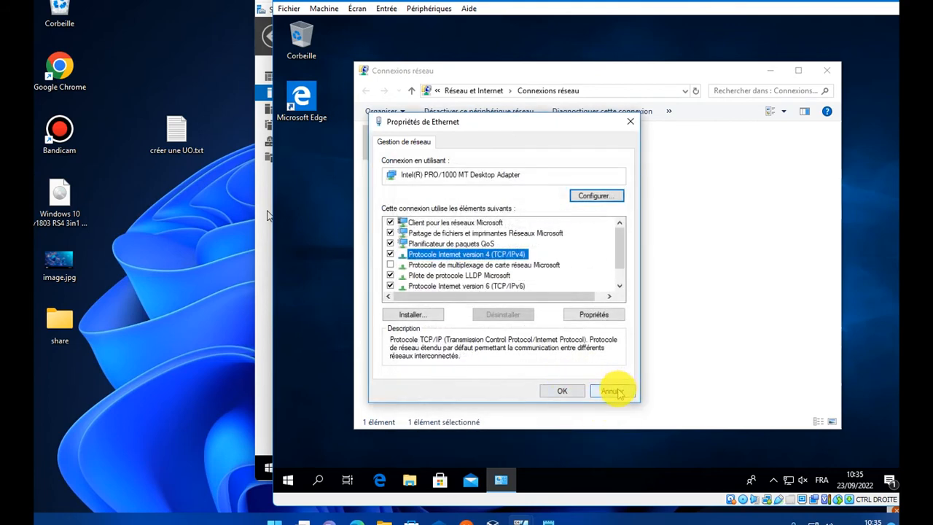
pyautogui.click(617, 392)
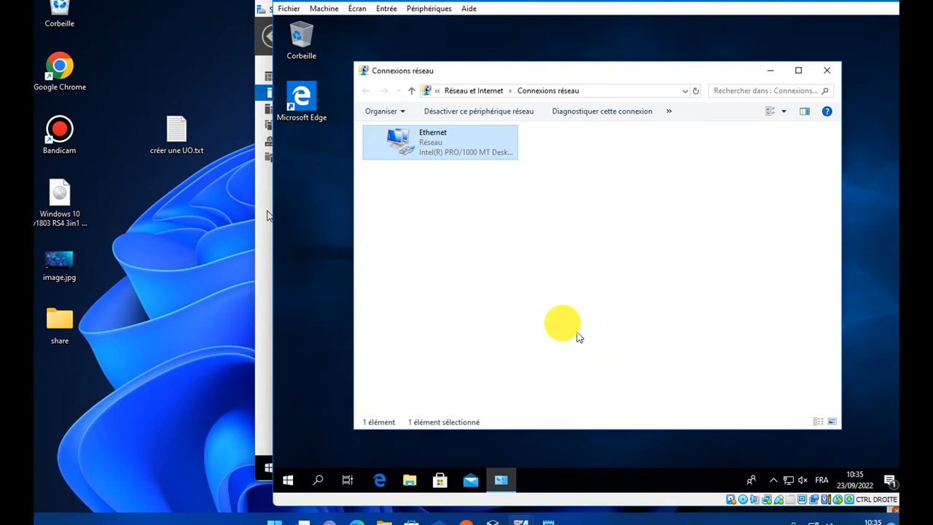
# - Read the Ethernet status details showing 192.168.88.200, then open the adapter's properties
pyautogui.doubleClick(435, 143)
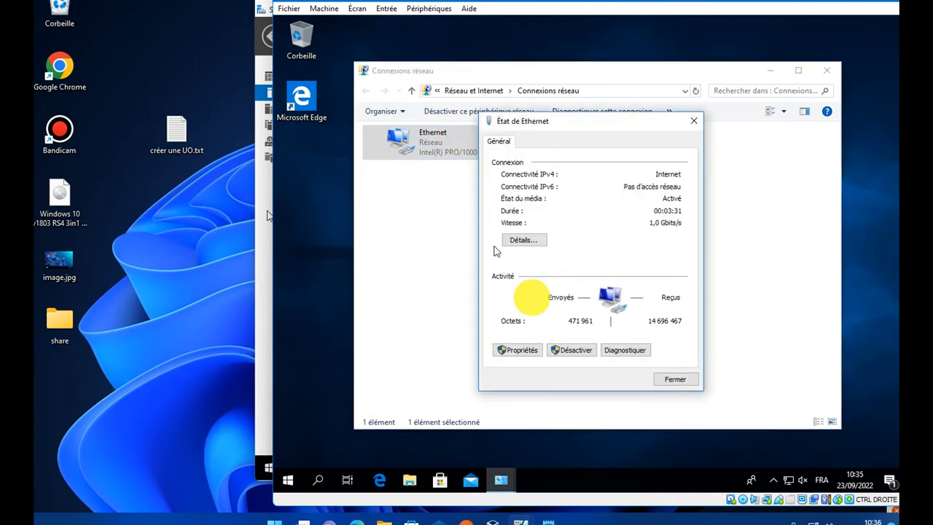
pyautogui.click(524, 240)
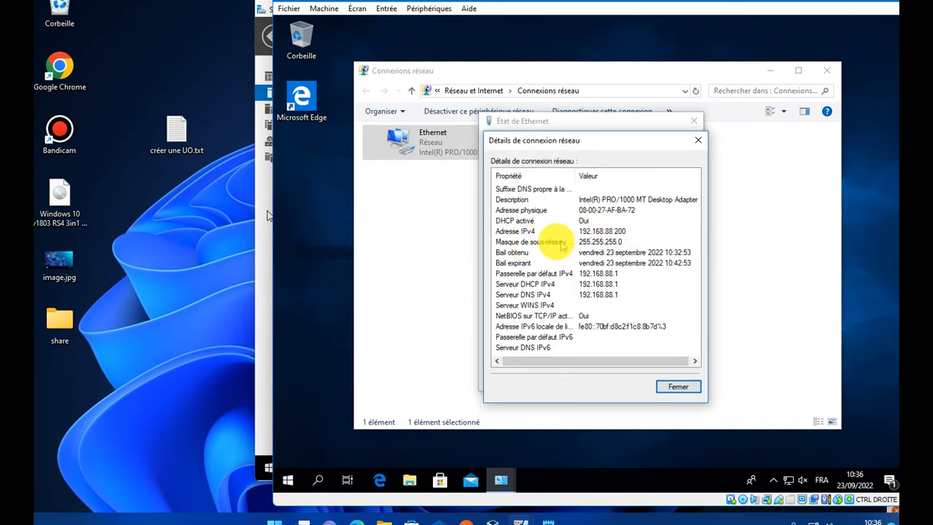
pyautogui.click(677, 386)
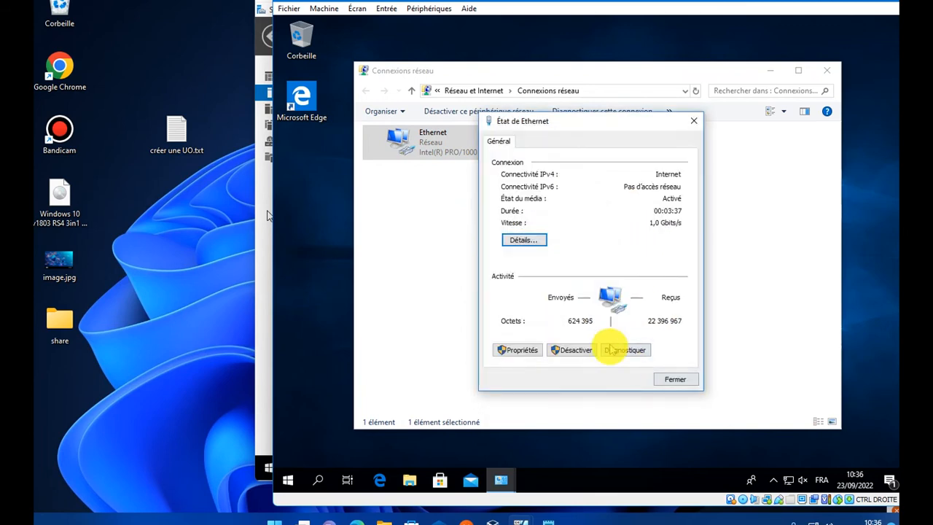
pyautogui.click(520, 351)
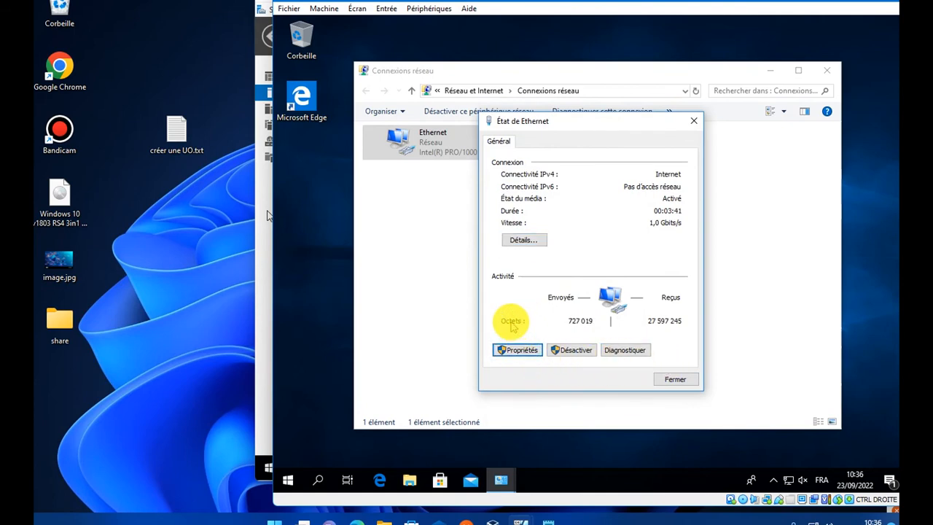
pyautogui.click(519, 351)
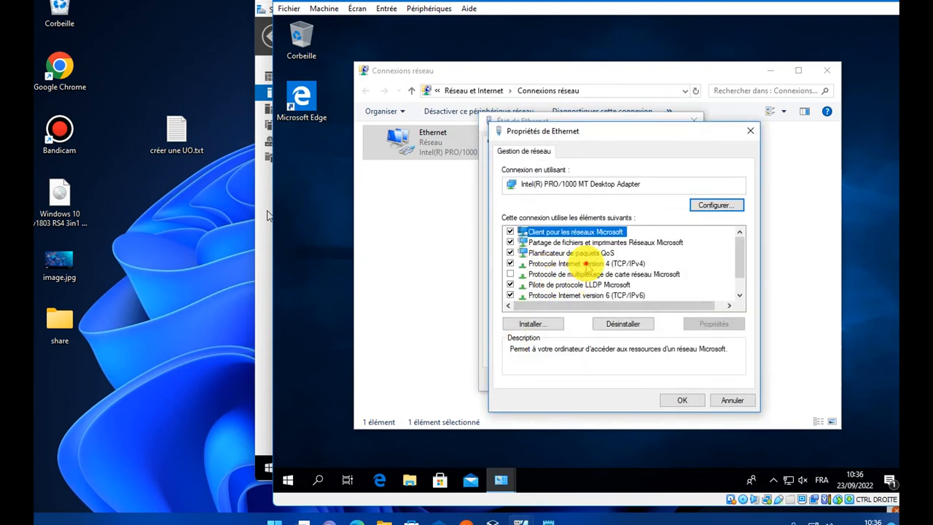
# - Give Ethernet a fixed IPv4 address with default subnet mask and a 192.168 DNS server
pyautogui.click(588, 264)
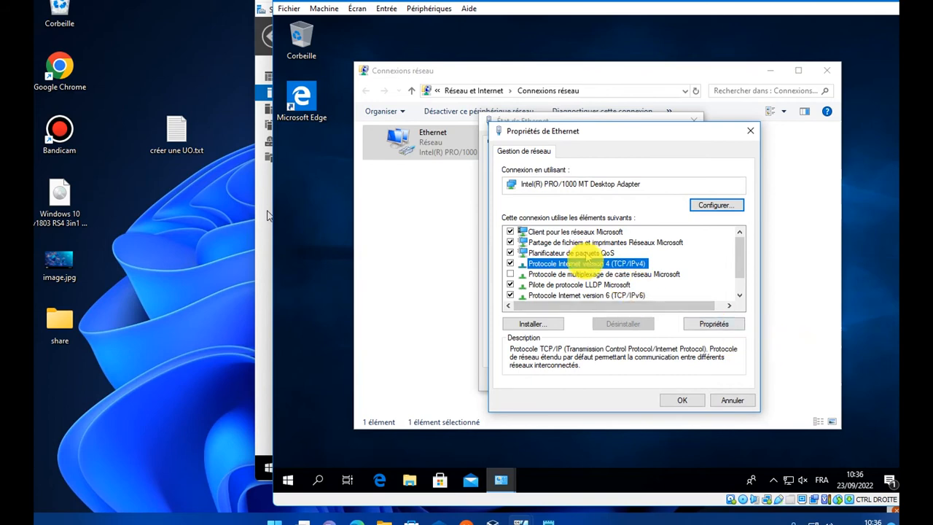
pyautogui.click(585, 264)
pyautogui.click(586, 263)
pyautogui.click(561, 268)
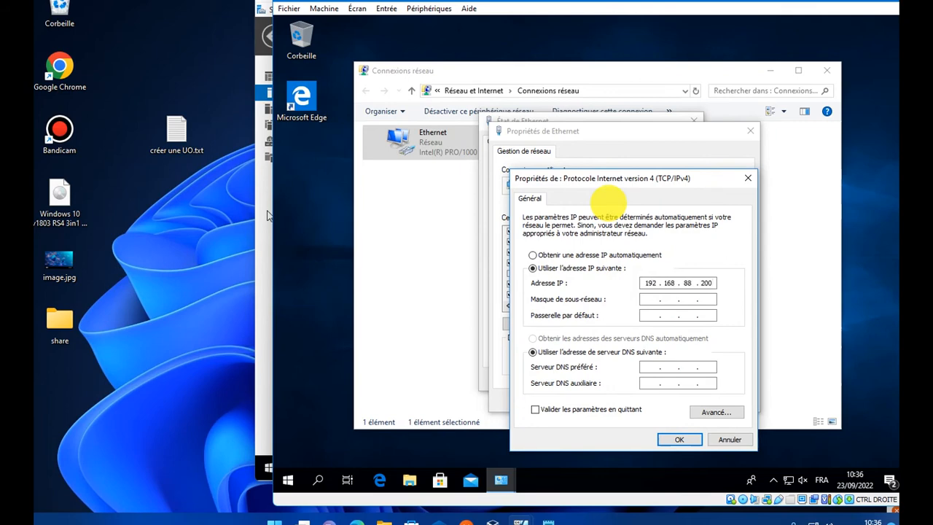
pyautogui.press('Tab')
pyautogui.press('Tab')
pyautogui.press('Tab')
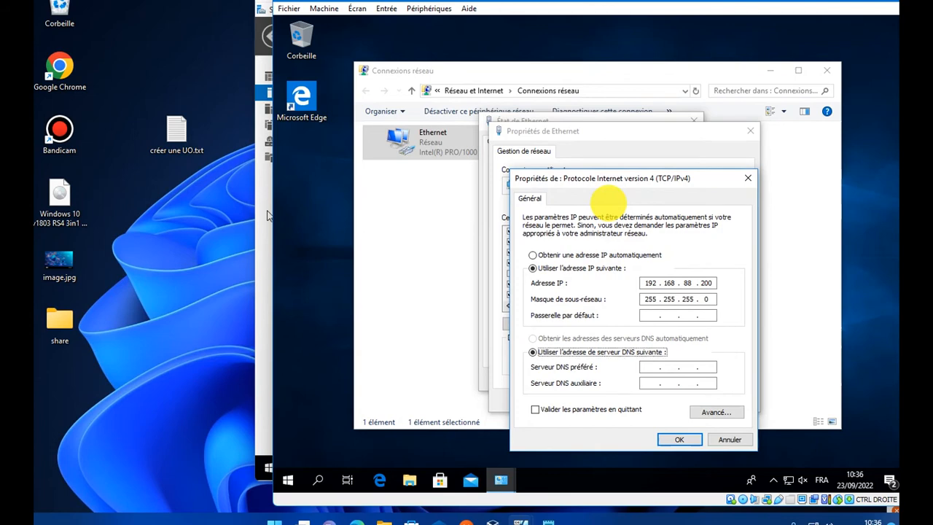
pyautogui.press('Tab')
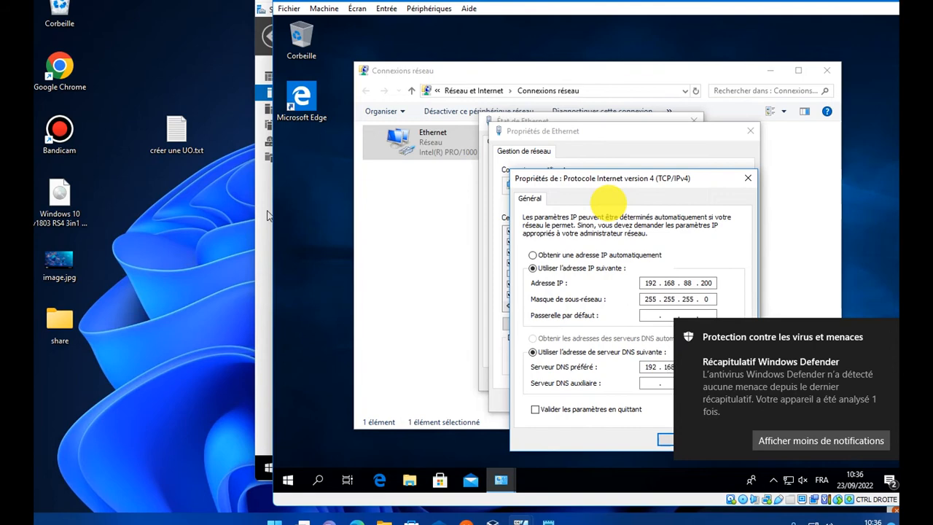
pyautogui.write('192 . 168 . 88 . 201')
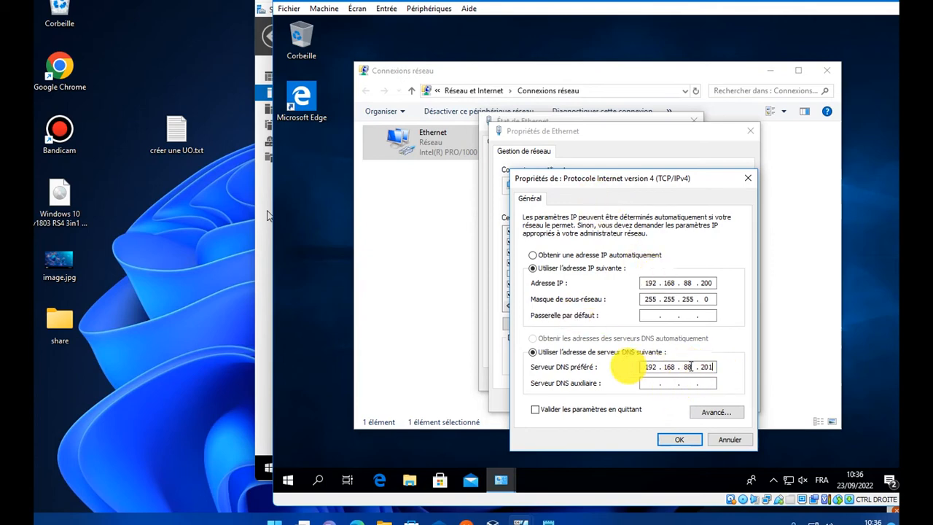
pyautogui.click(678, 440)
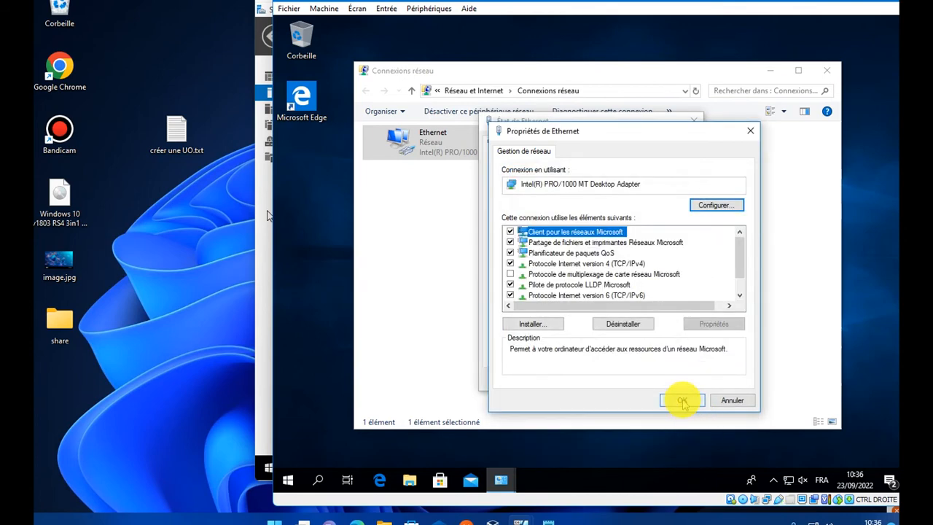
pyautogui.click(661, 402)
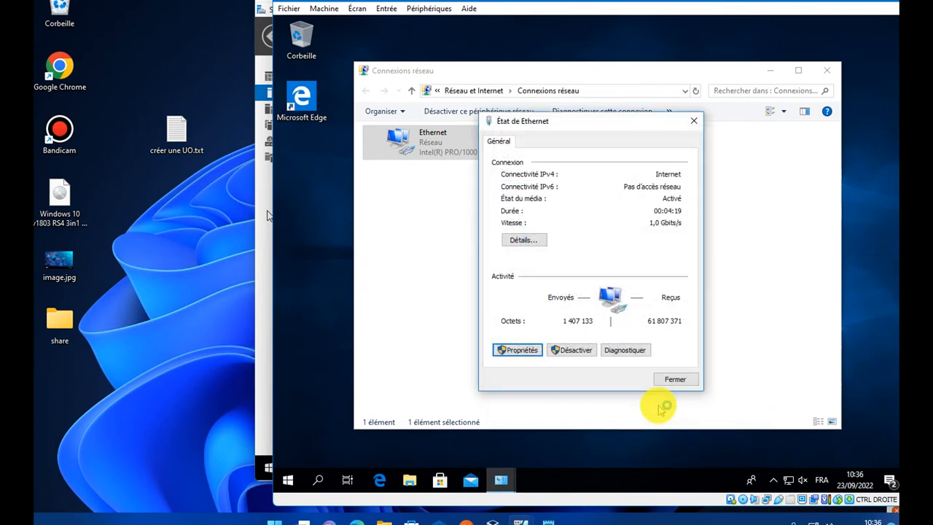
pyautogui.click(682, 378)
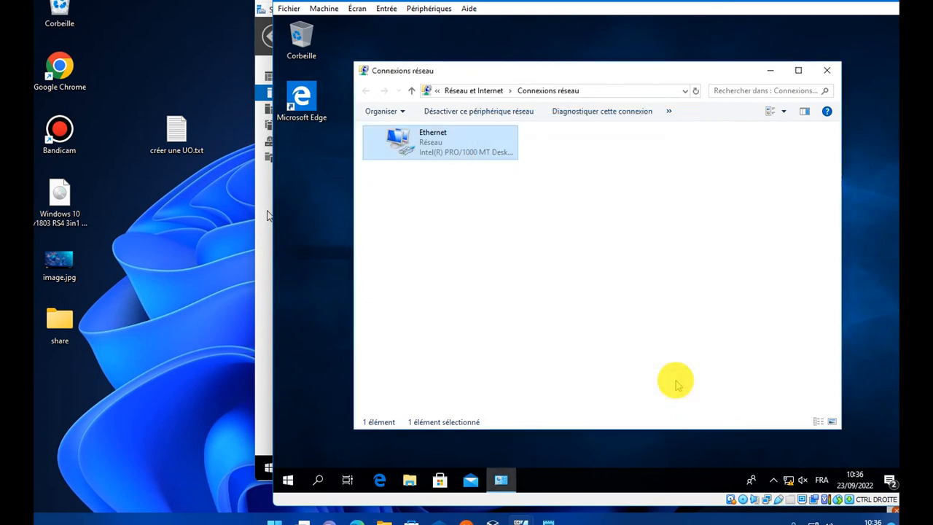
# - Refresh the connections list and minimize then restore the window until Ethernet shows on Réseau
pyautogui.rightClick(599, 211)
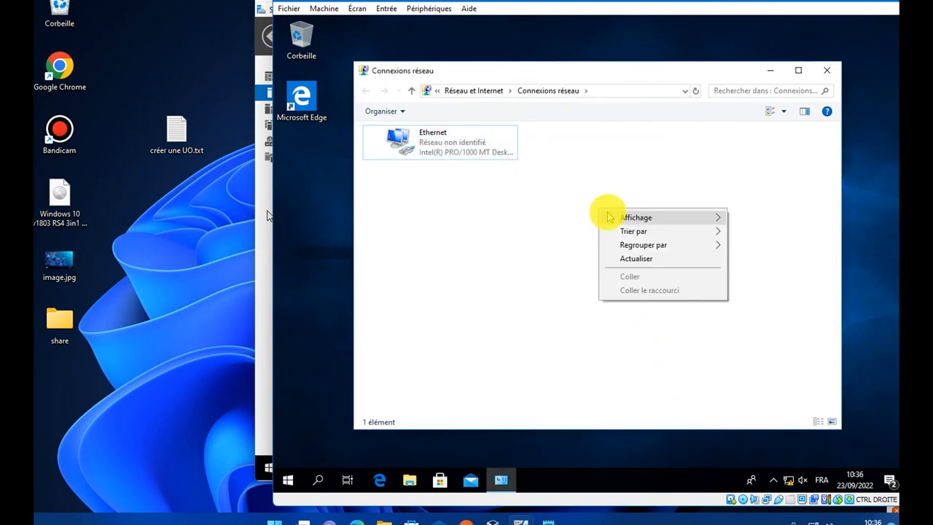
pyautogui.click(628, 260)
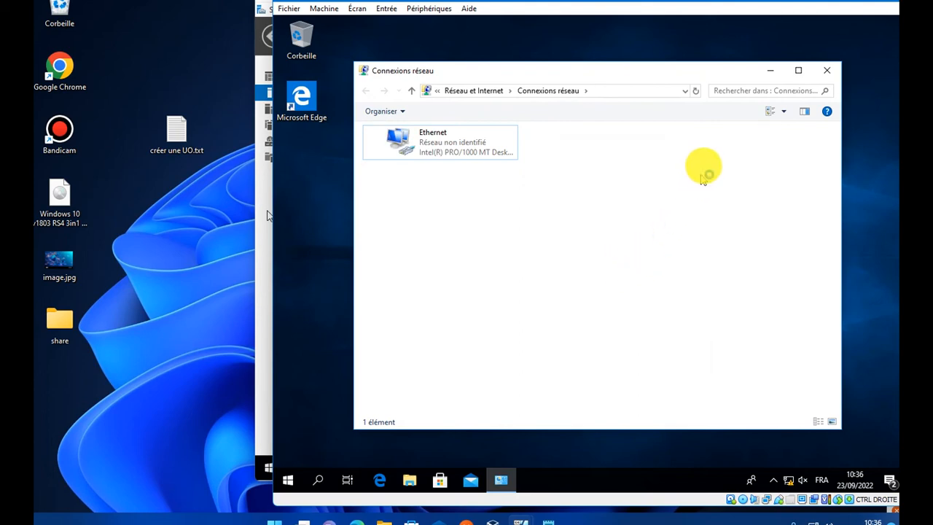
pyautogui.click(771, 71)
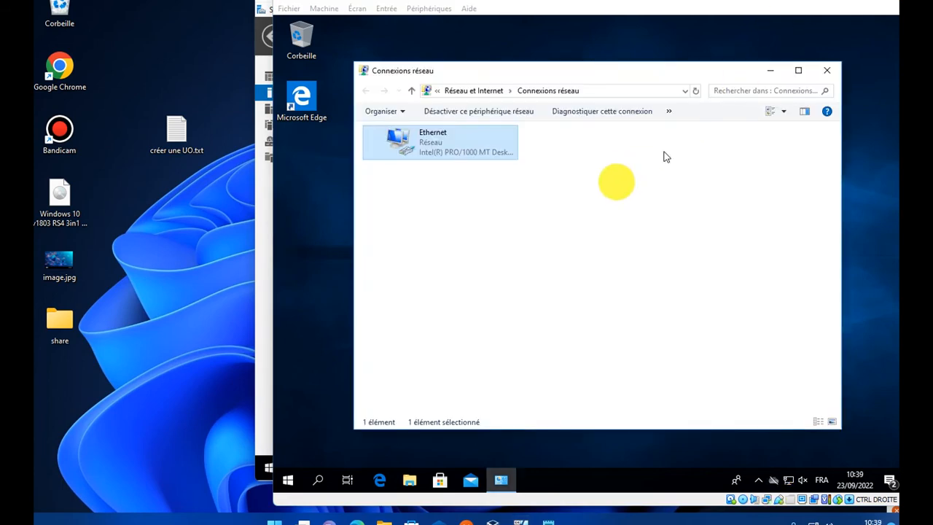
pyautogui.click(559, 268)
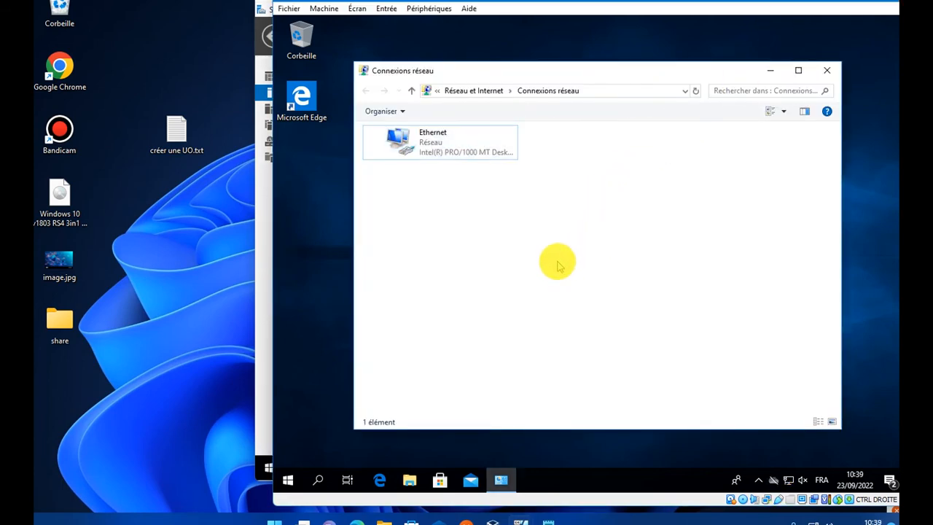
# - From cmd on the Windows 10 client, ping 192.168.88.201 (4 of 4 replies) and exit
pyautogui.press('super+r')
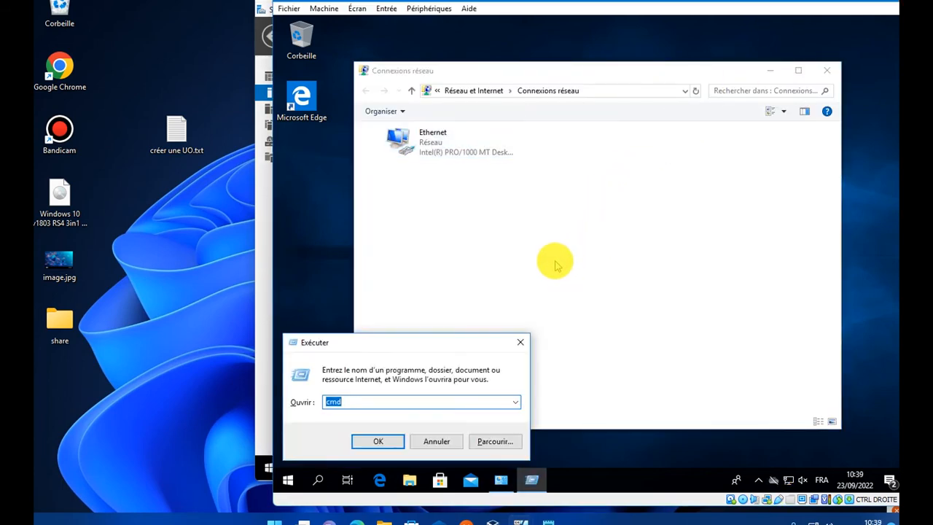
pyautogui.press('Return')
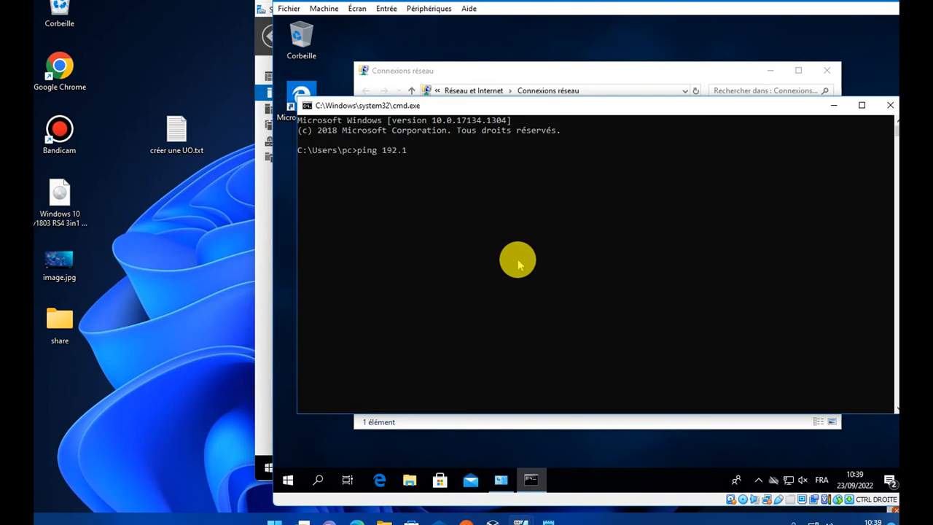
pyautogui.write('8.88.201')
pyautogui.press('Return')
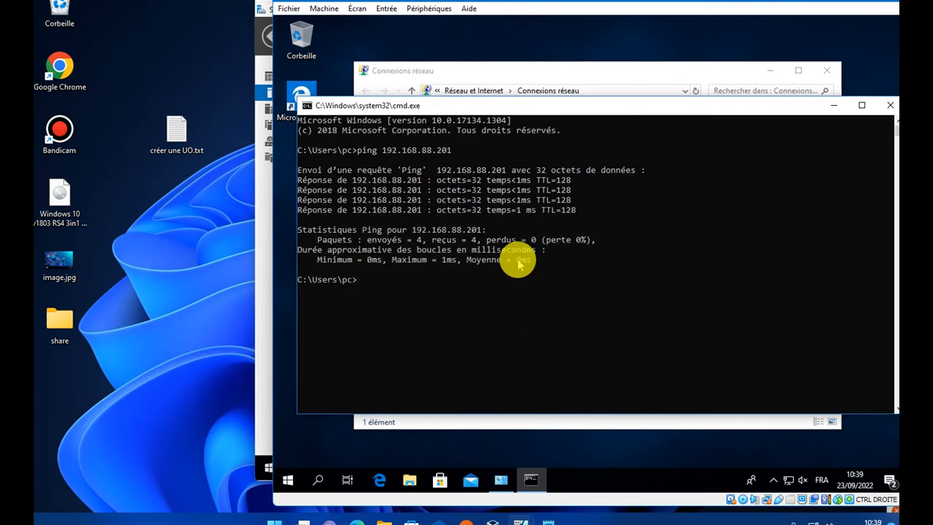
pyautogui.write('xit')
pyautogui.press('Return')
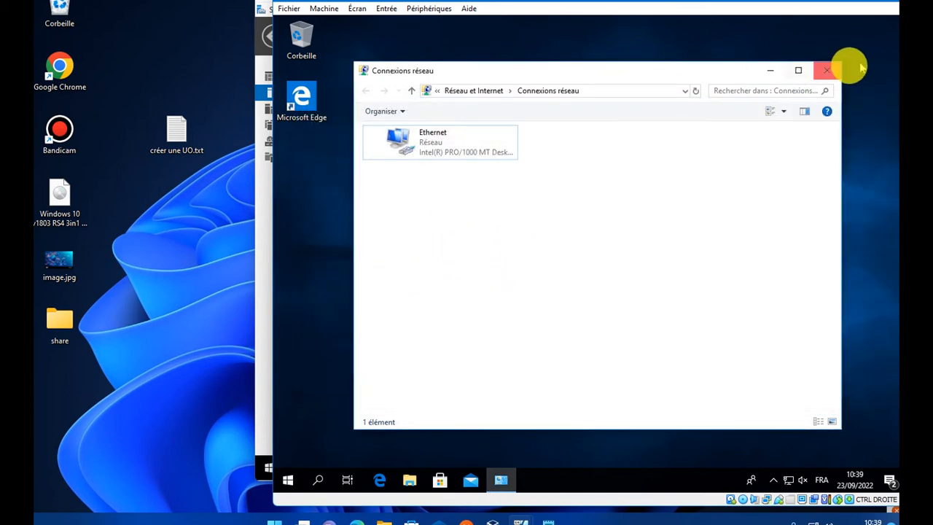
# - Close Connexions réseau, then ping 192.168.88.201 from the server's cmd and exit it
pyautogui.click(827, 70)
pyautogui.click(262, 205)
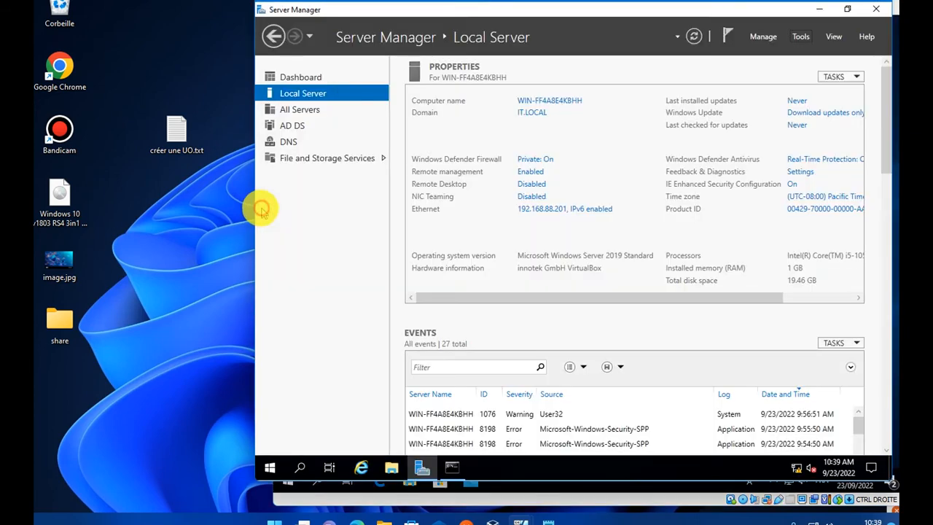
pyautogui.press('super+r')
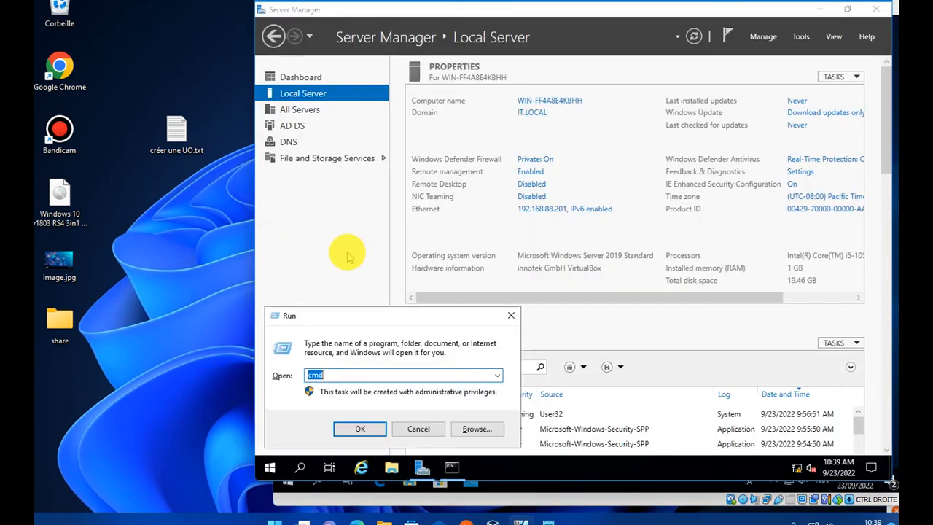
pyautogui.press('Return')
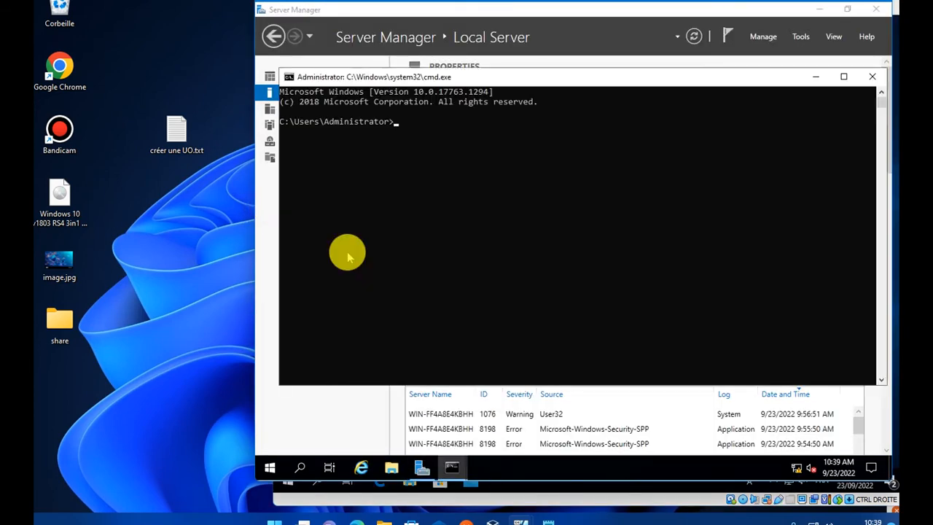
pyautogui.write('ping 192.168.88.201')
pyautogui.press('Return')
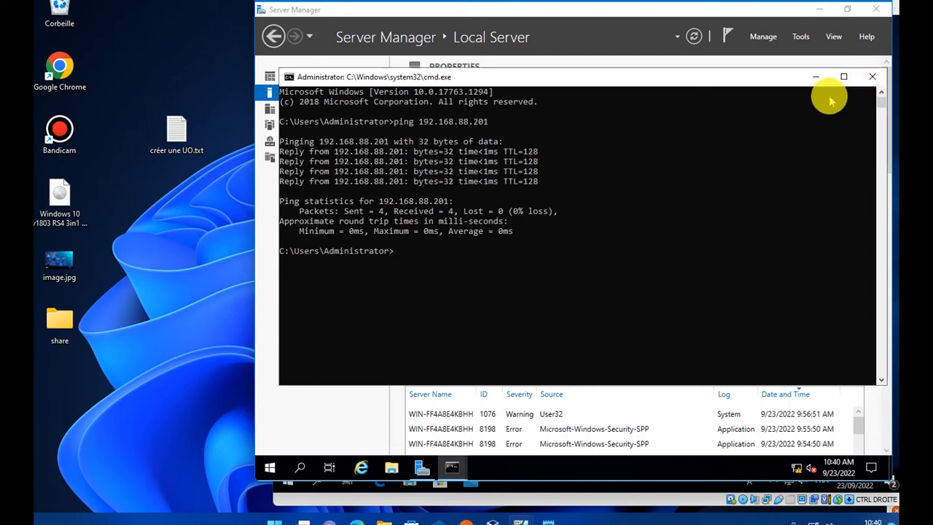
pyautogui.write('xit')
pyautogui.press('Return')
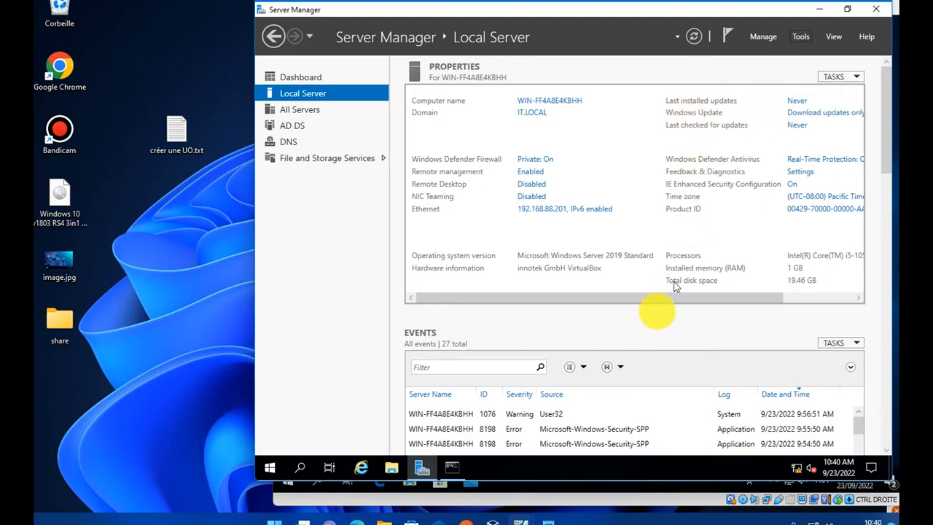
# - Open Ce PC's system properties in File Explorer and its DESKTOP-6CEA03V computer name settings
pyautogui.click(528, 494)
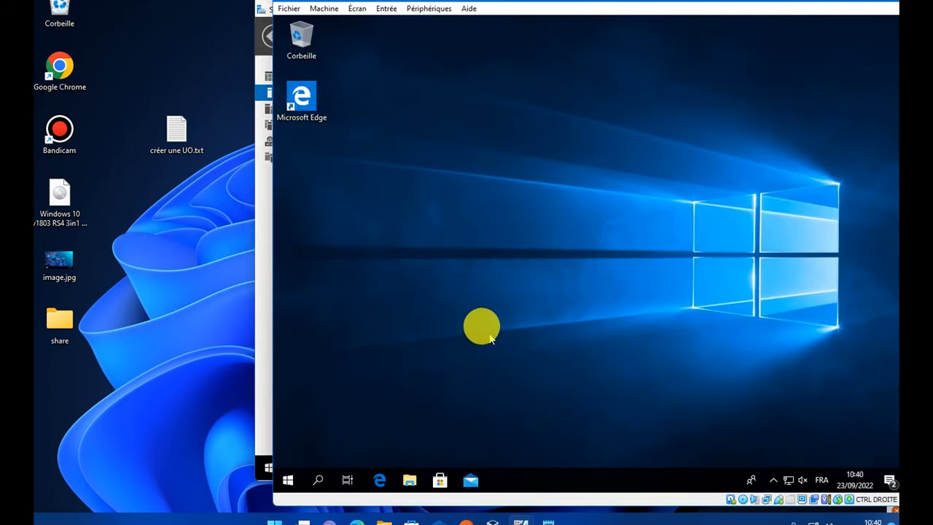
pyautogui.click(411, 478)
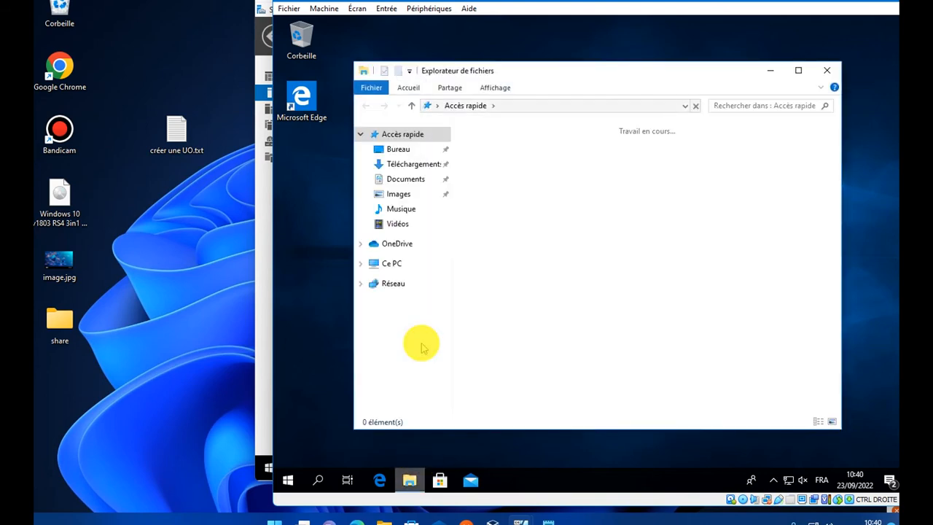
pyautogui.rightClick(394, 264)
pyautogui.click(430, 424)
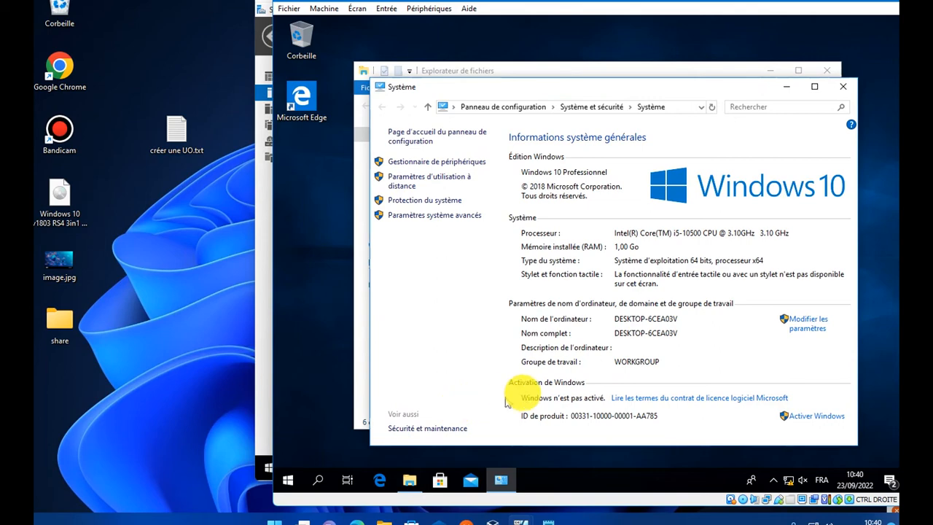
pyautogui.click(809, 321)
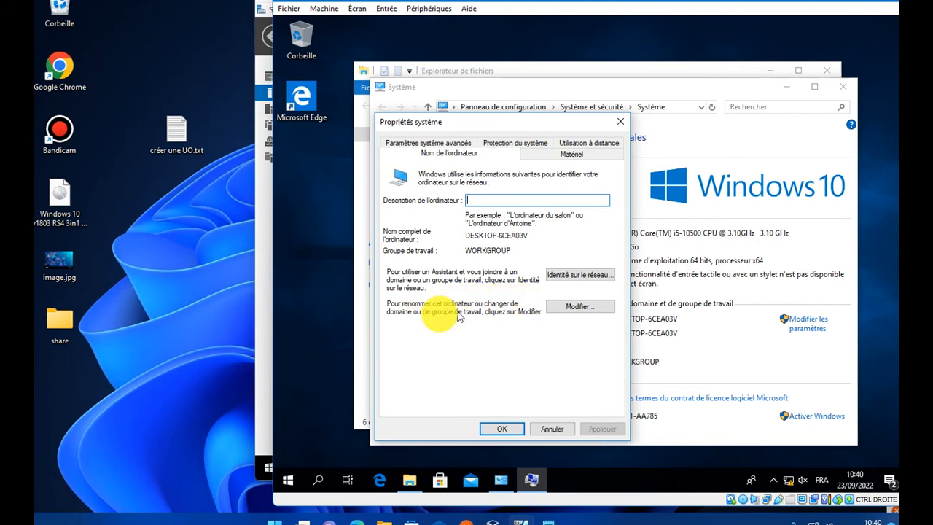
# - Enter computer name 'DESKTOP PIERRE', switch membership to domain IT LOCAL, and apply
pyautogui.click(581, 307)
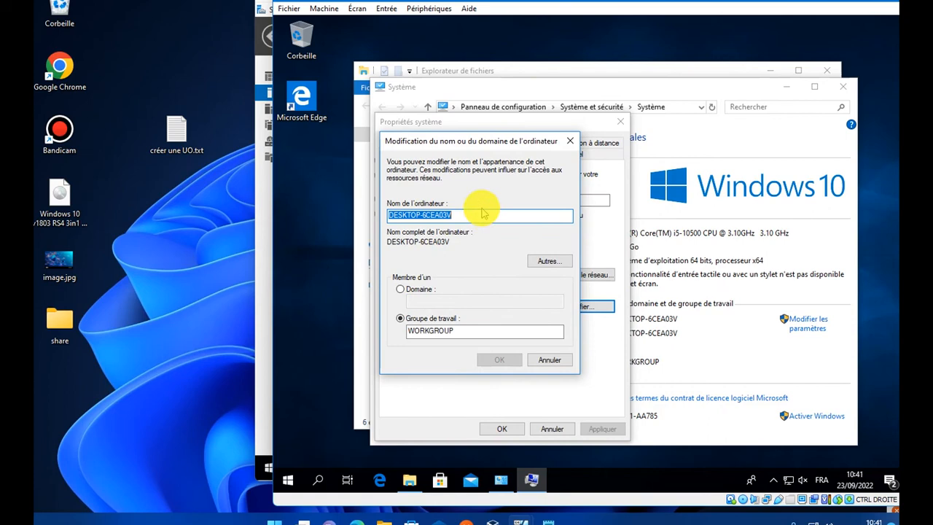
pyautogui.write('lap')
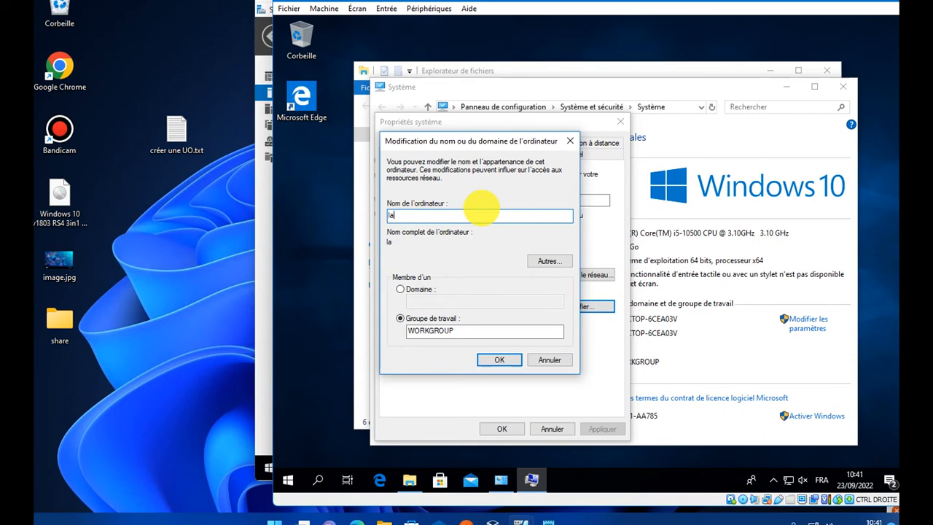
pyautogui.press('BackSpace')
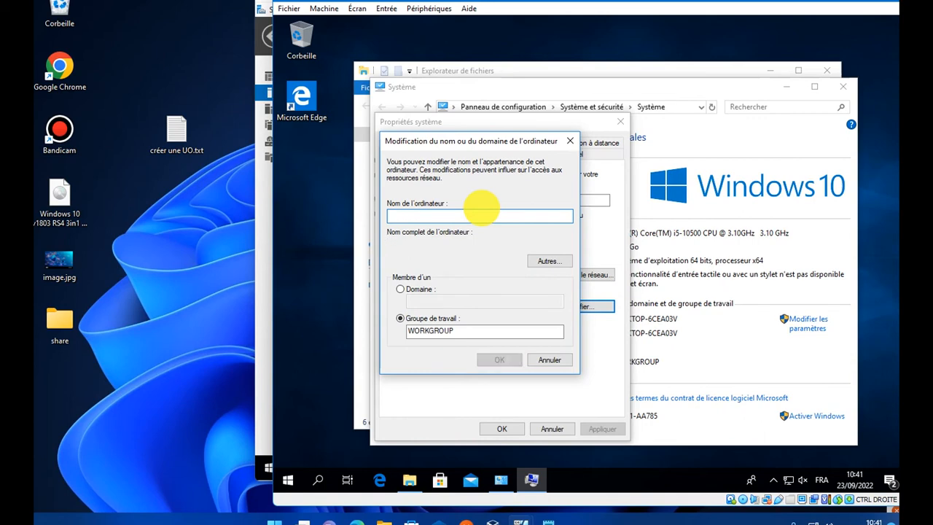
pyautogui.write('DES')
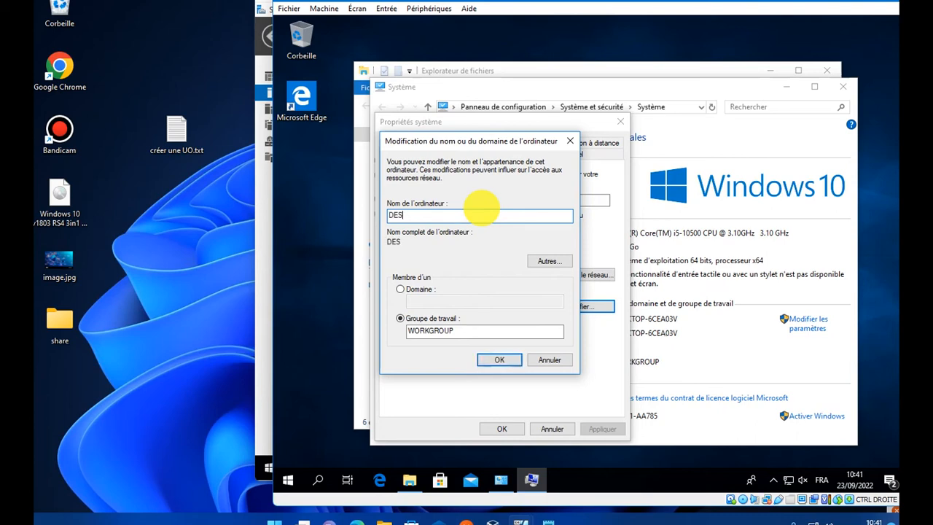
pyautogui.write('KTOP PIERRE')
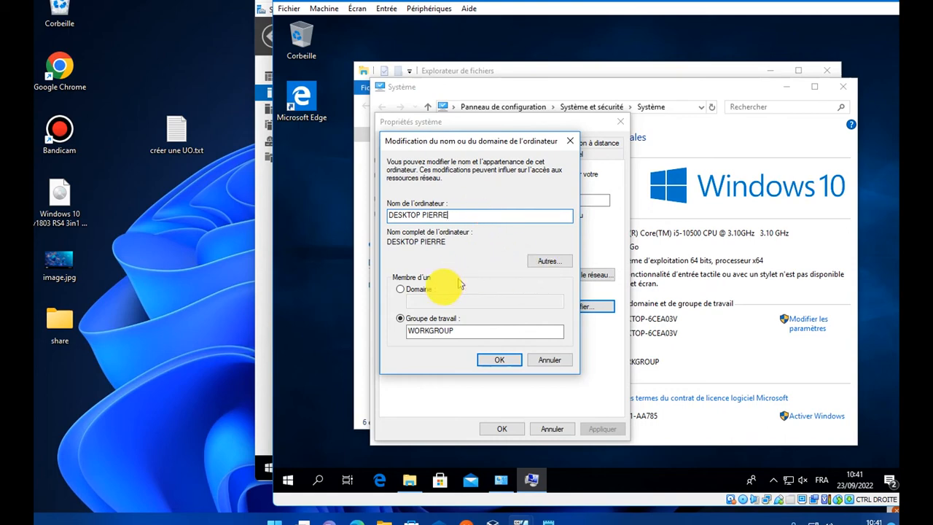
pyautogui.click(400, 289)
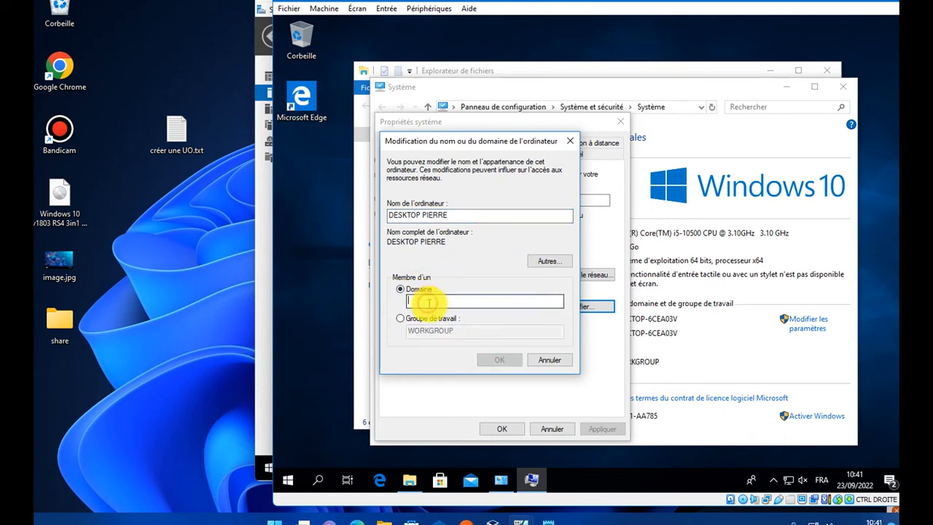
pyautogui.click(431, 305)
pyautogui.write('IT')
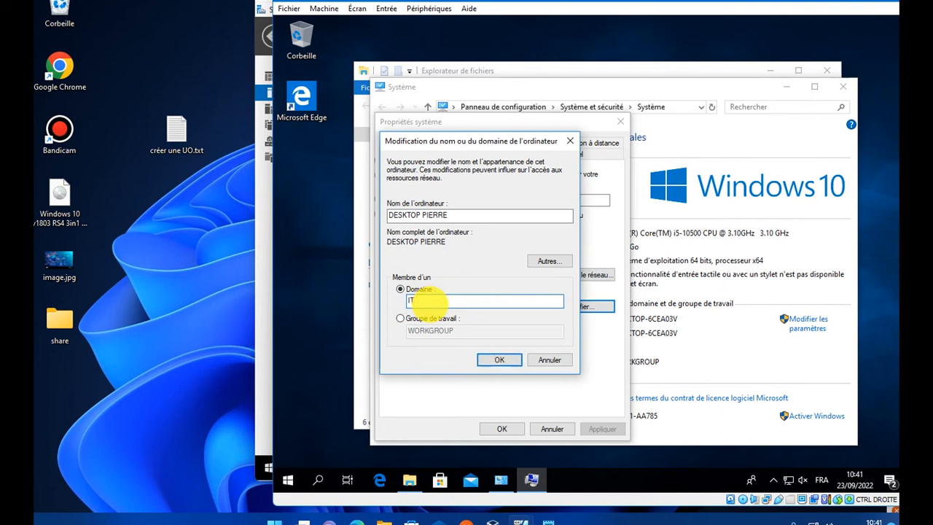
pyautogui.write(' LOCAL')
pyautogui.click(502, 359)
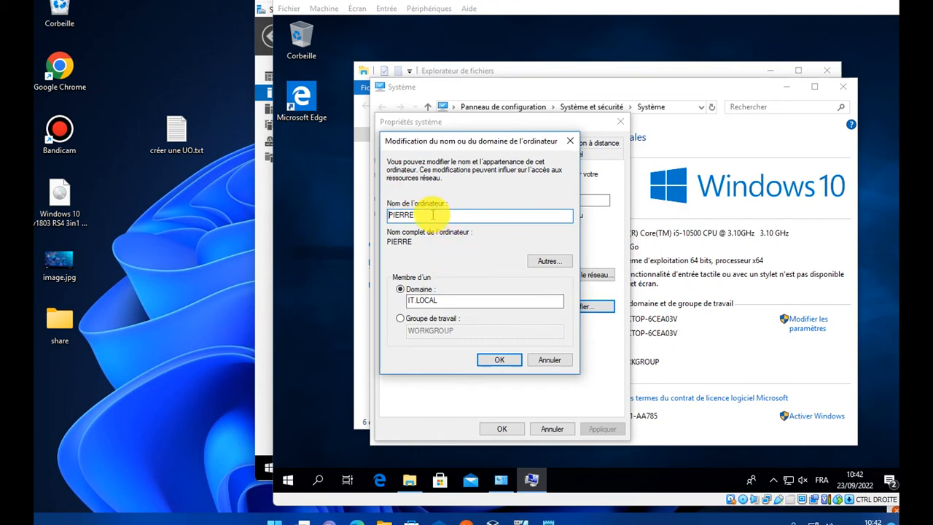
# - Replace the invalid computer name with 'pierre' and confirm the domain membership
pyautogui.moveTo(430, 211); pyautogui.dragTo(370, 209)
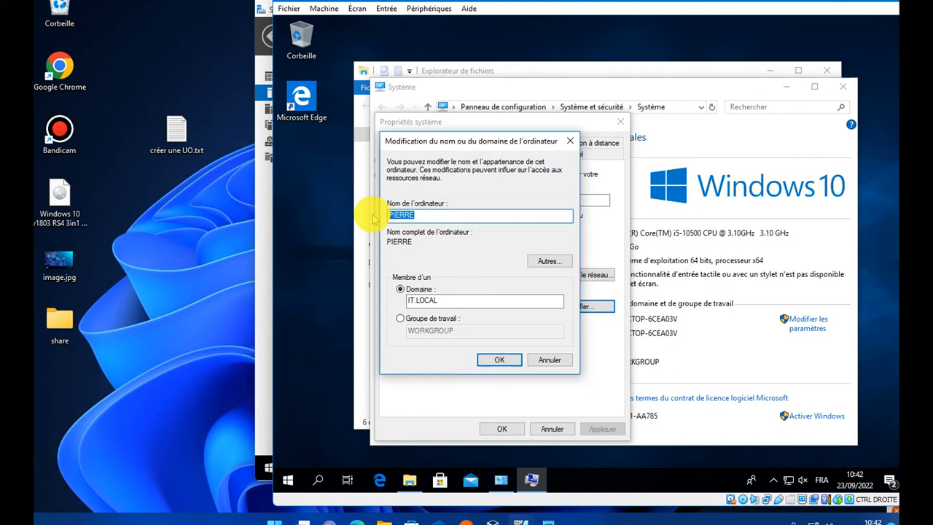
pyautogui.write('pierre')
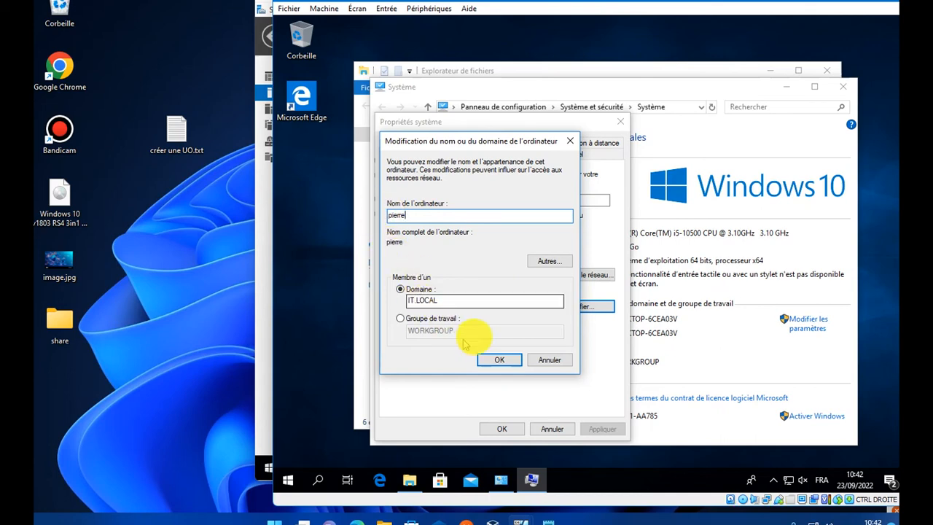
pyautogui.click(494, 360)
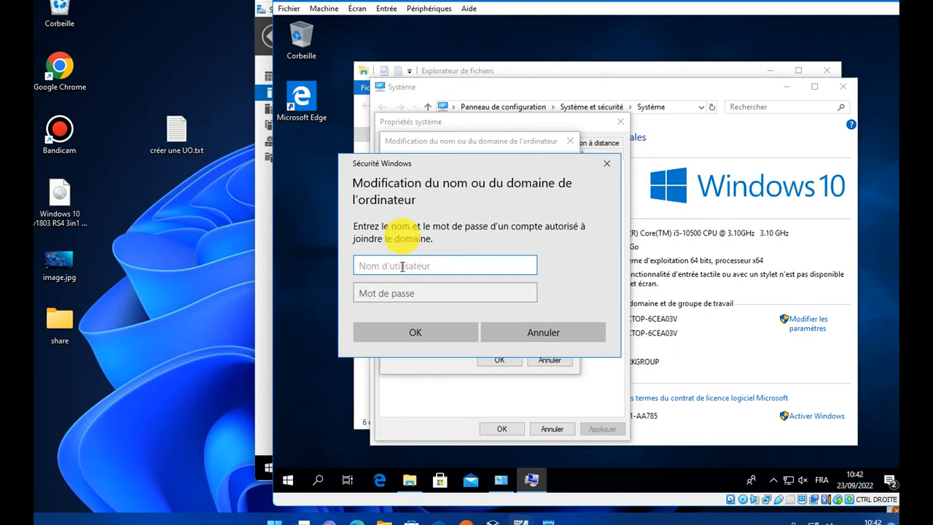
# - Enter the domain administrator username and password in the Sécurité Windows prompt and submit
pyautogui.moveTo(428, 156); pyautogui.dragTo(501, 146)
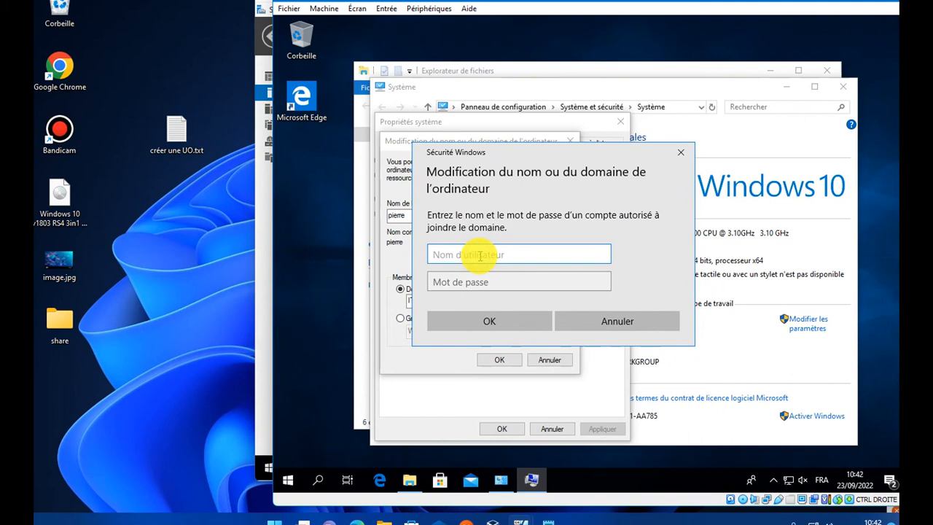
pyautogui.write('IT')
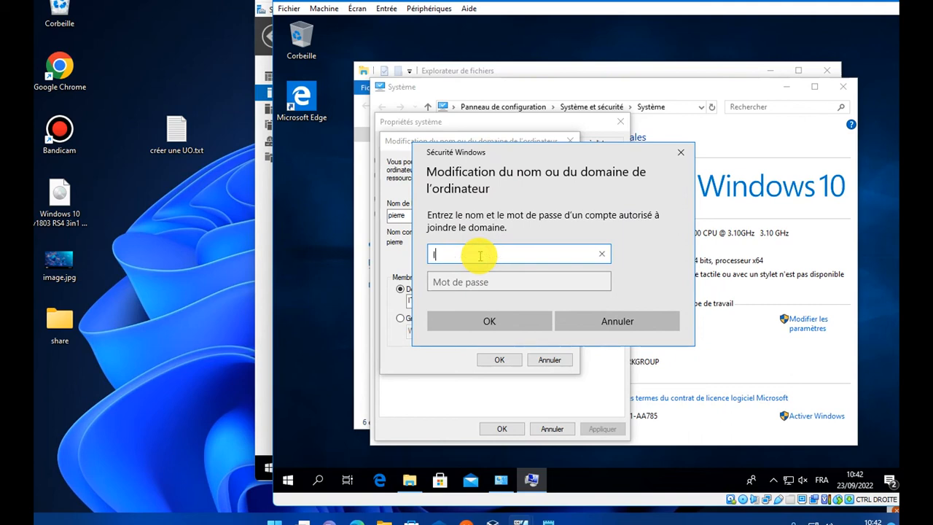
pyautogui.press('BackSpace')
pyautogui.press('BackSpace')
pyautogui.write('ad')
pyautogui.write('l')
pyautogui.press('BackSpace')
pyautogui.write('ministrator')
pyautogui.press('Tab')
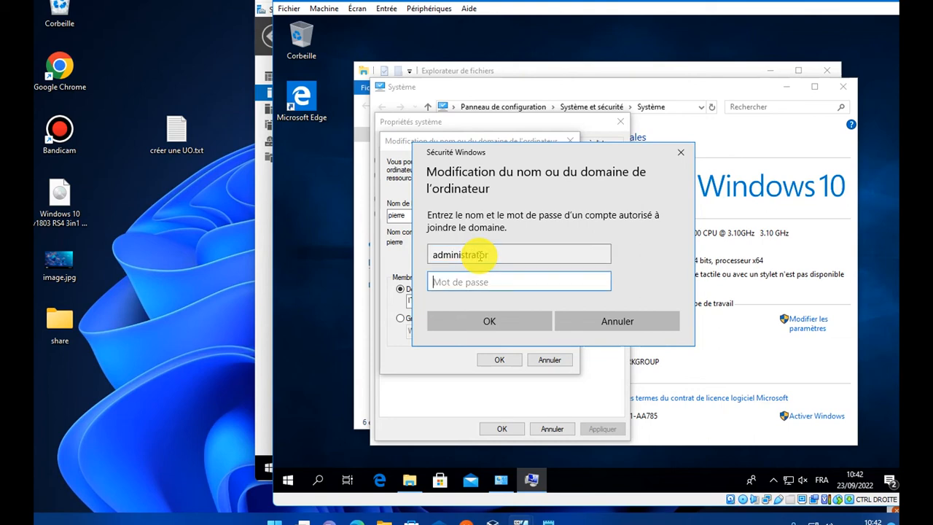
pyautogui.write('••••••')
pyautogui.press('BackSpace')
pyautogui.press('BackSpace')
pyautogui.press('BackSpace')
pyautogui.press('BackSpace')
pyautogui.press('BackSpace')
pyautogui.press('BackSpace')
pyautogui.write('••••••••••')
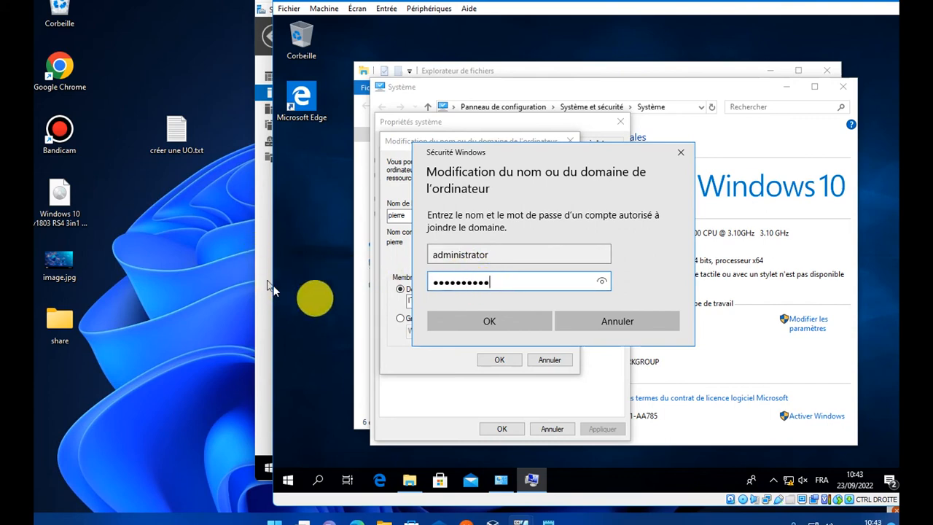
pyautogui.click(492, 320)
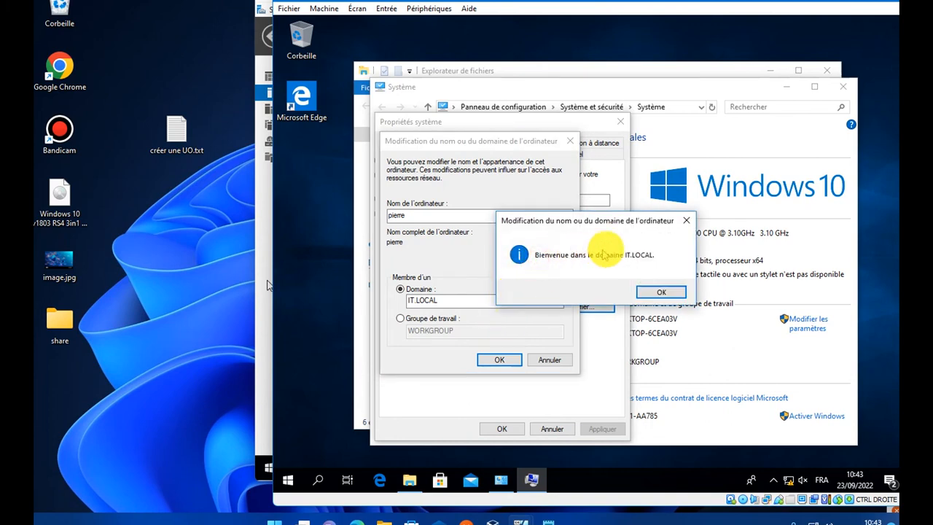
# - Dismiss the welcome, DNS error and restart notices, close System Properties and choose Redémarrer maintenant
pyautogui.click(659, 299)
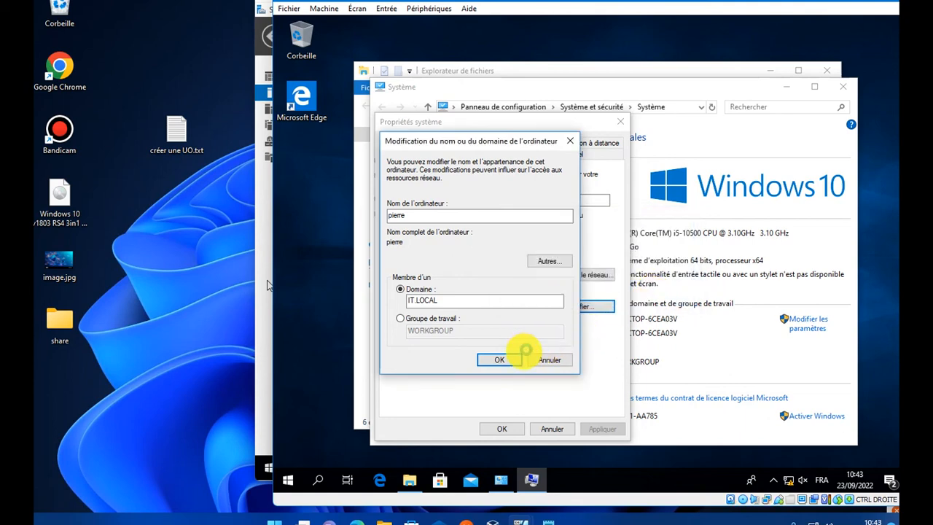
pyautogui.click(511, 360)
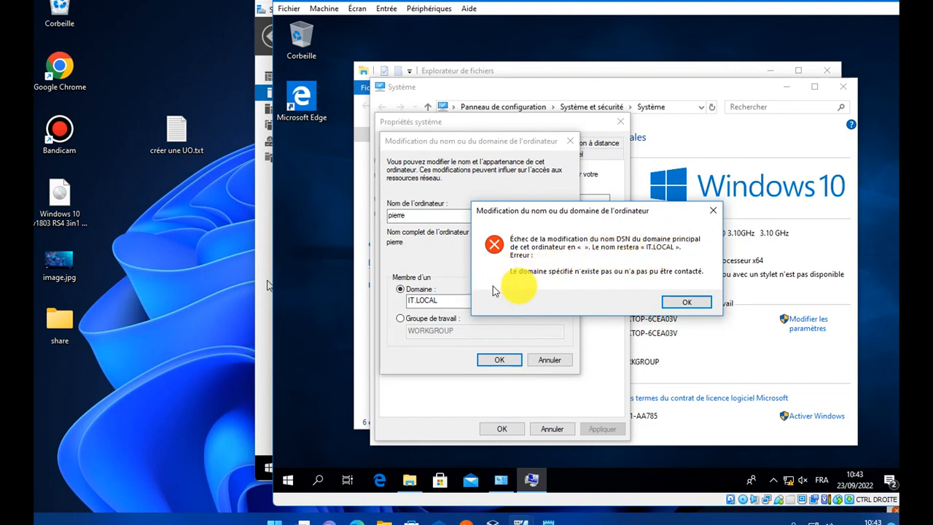
pyautogui.click(678, 301)
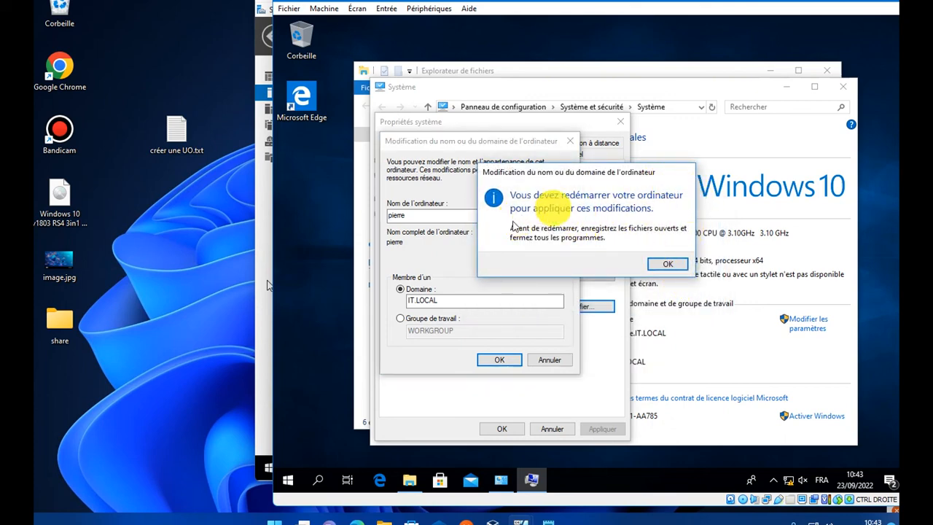
pyautogui.click(663, 265)
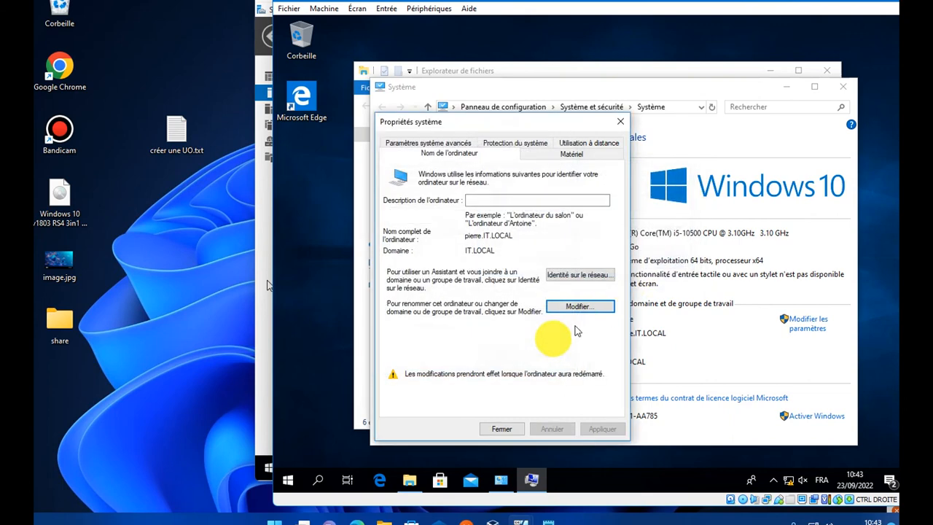
pyautogui.click(500, 427)
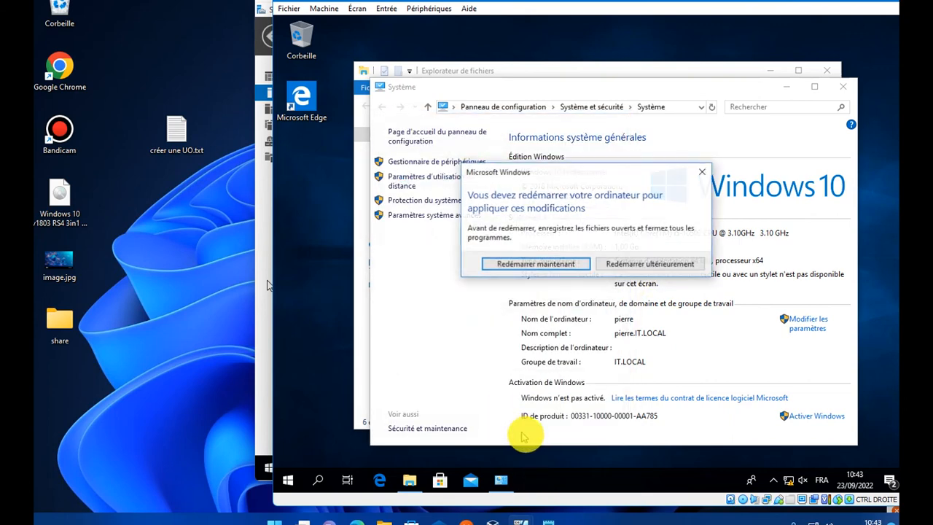
pyautogui.click(559, 264)
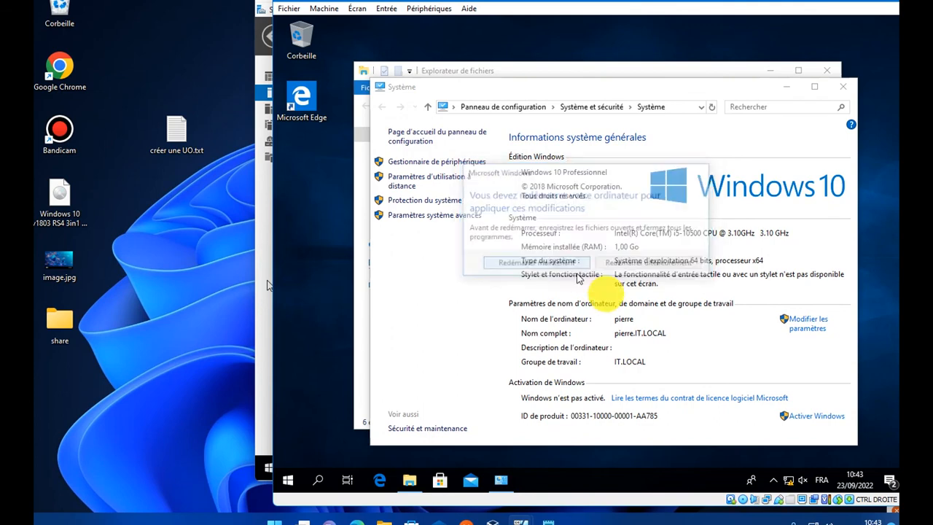
pyautogui.click(841, 86)
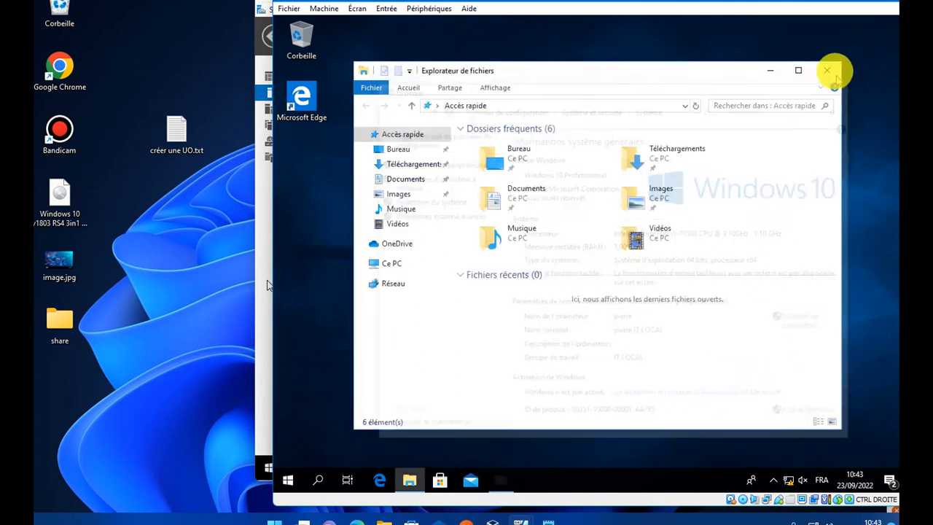
# - After the restart, sign in via Autre utilisateur with the domain user's username and password
pyautogui.click(828, 71)
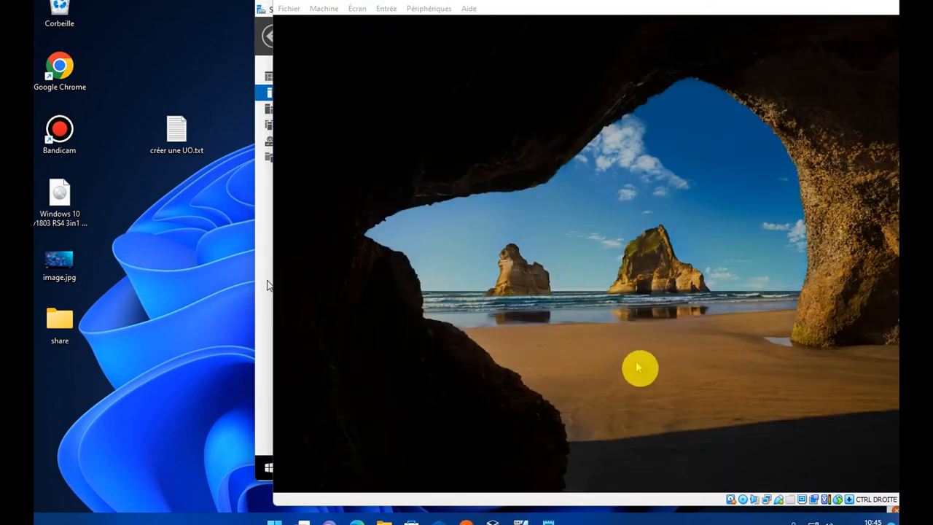
pyautogui.click(631, 343)
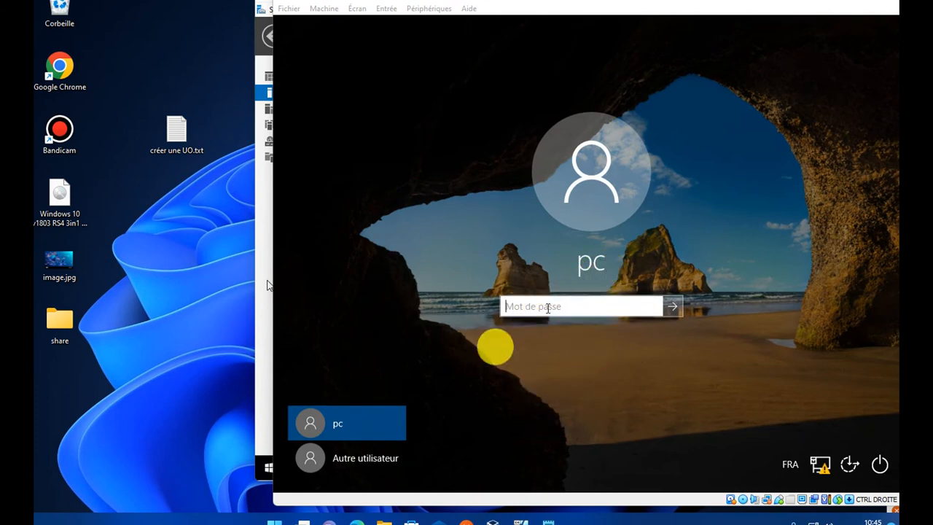
pyautogui.click(384, 457)
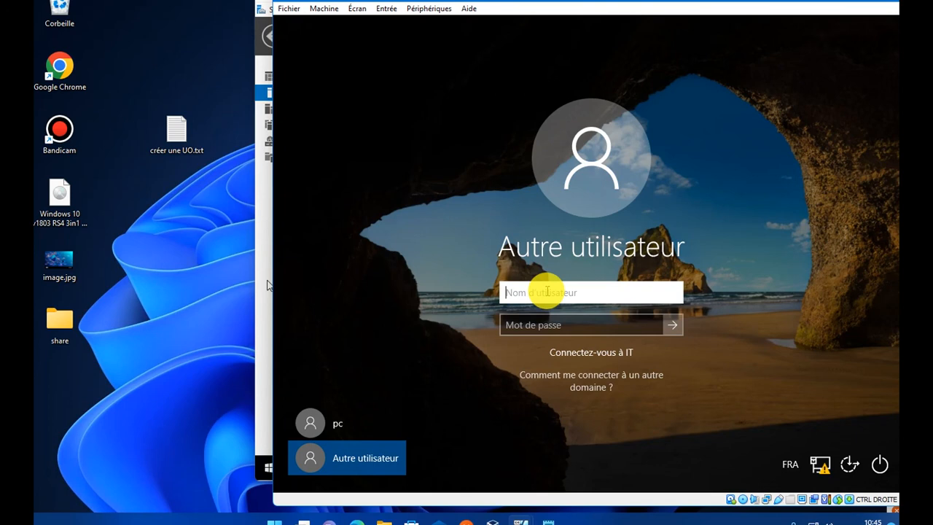
pyautogui.write('Pl')
pyautogui.press('Tab')
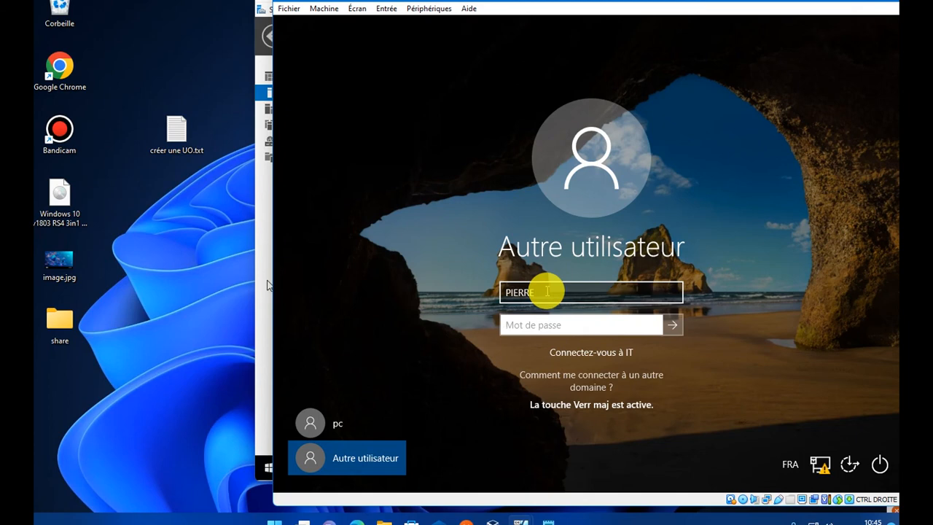
pyautogui.write('••')
pyautogui.press('BackSpace')
pyautogui.press('BackSpace')
pyautogui.write('•')
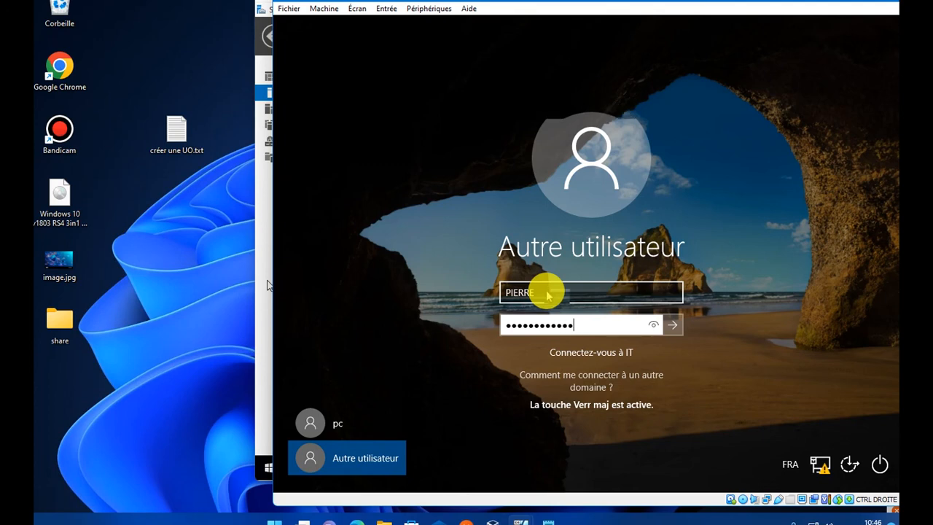
pyautogui.press('Return')
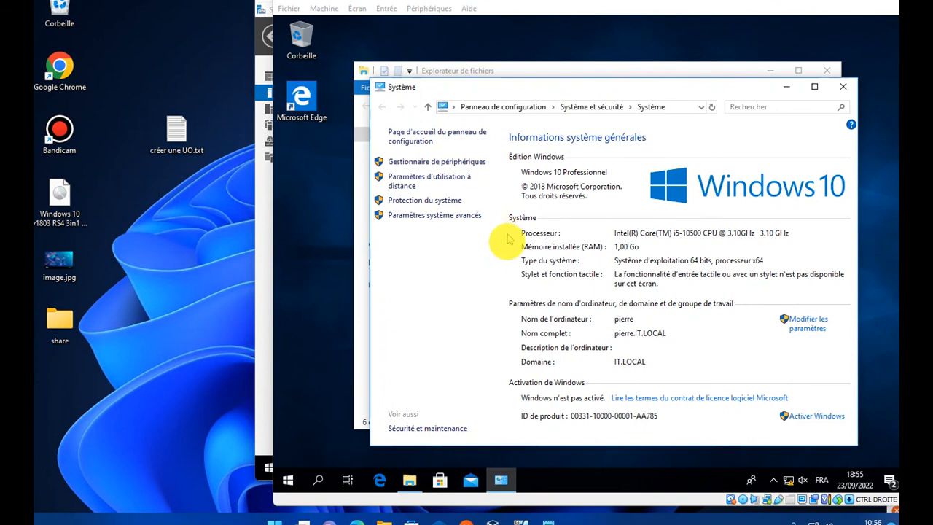
# - Confirm the computer's full name shows domain IT.LOCAL, then close the Système and Explorer windows
pyautogui.click(505, 337)
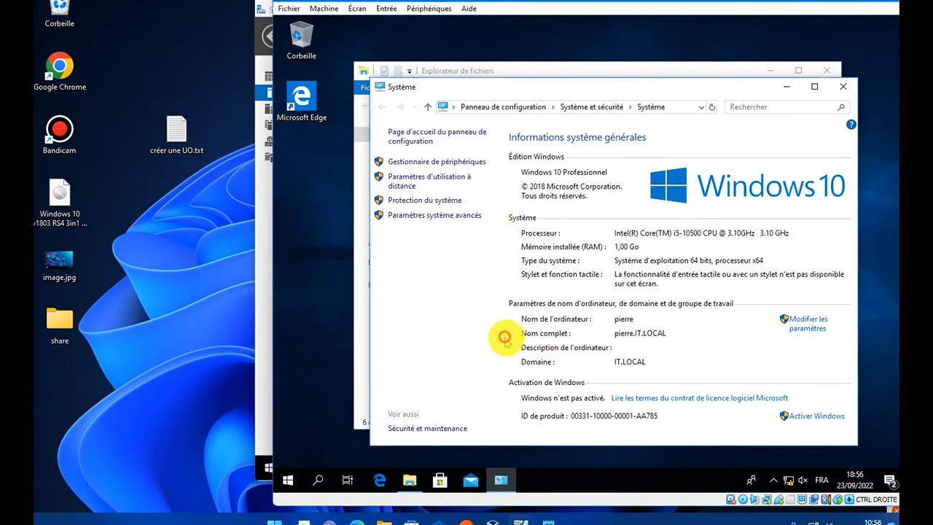
pyautogui.click(608, 335)
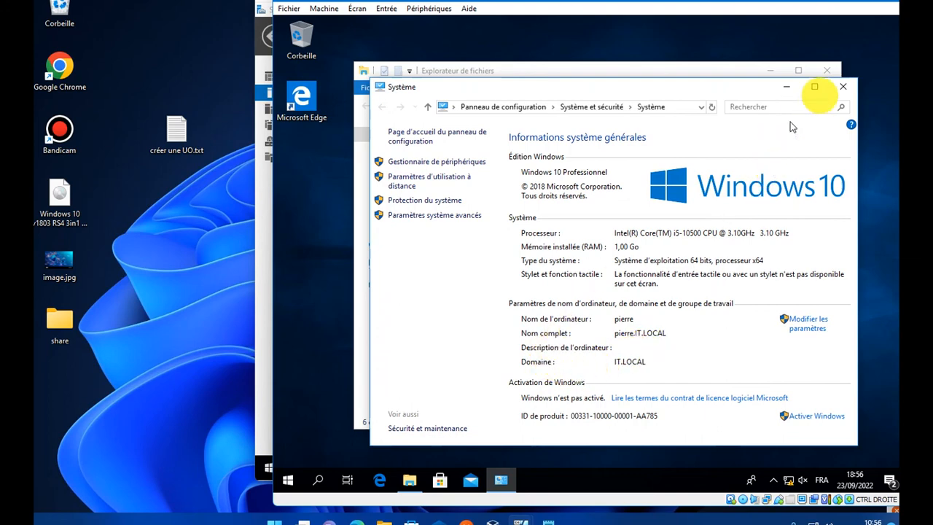
pyautogui.click(845, 88)
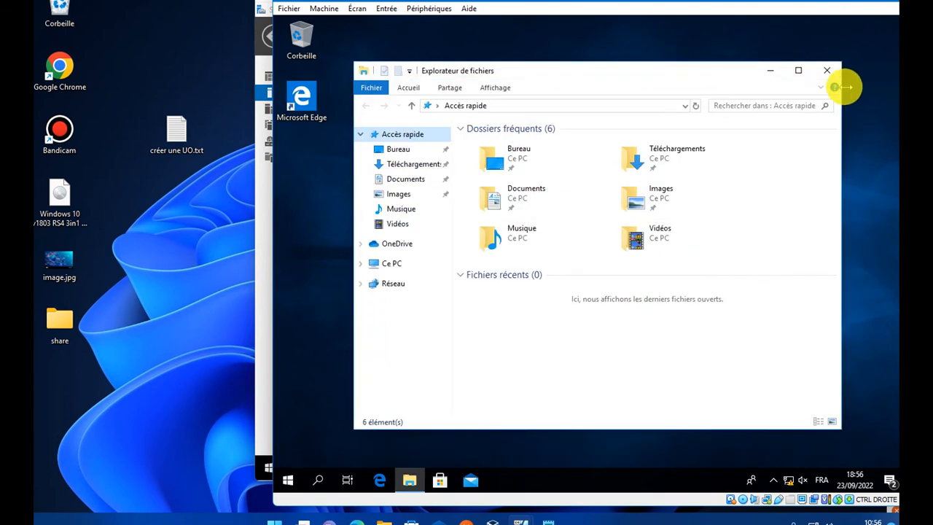
pyautogui.click(830, 72)
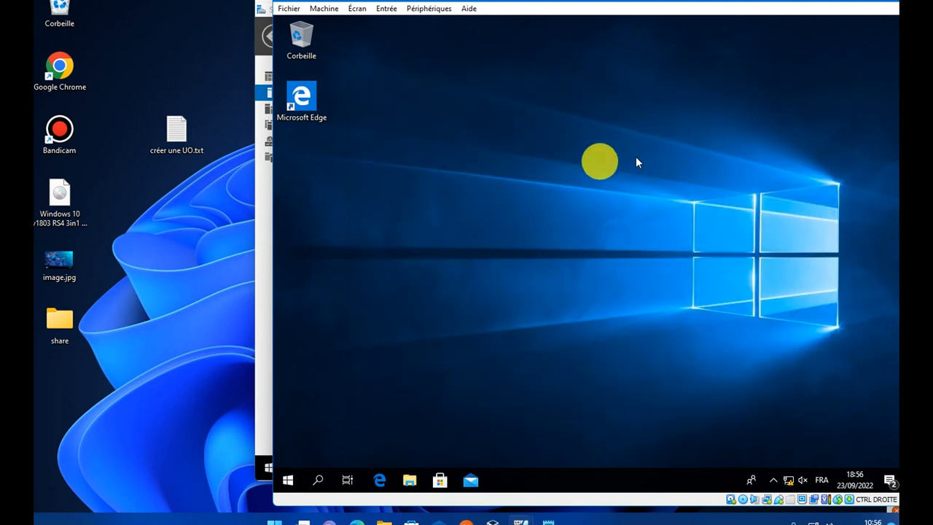
# - Refresh the empty Windows 10 desktop twice with Actualiser from its context menu
pyautogui.rightClick(513, 80)
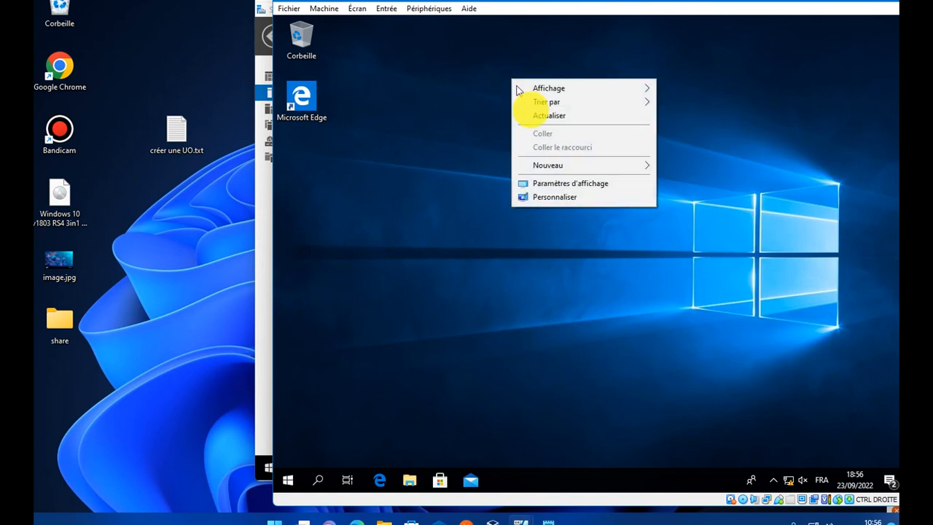
pyautogui.click(545, 116)
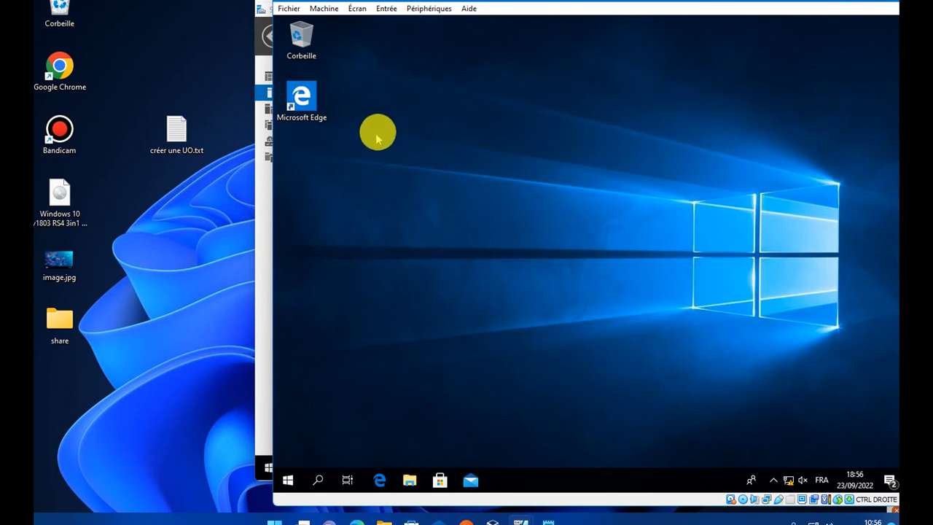
pyautogui.rightClick(453, 88)
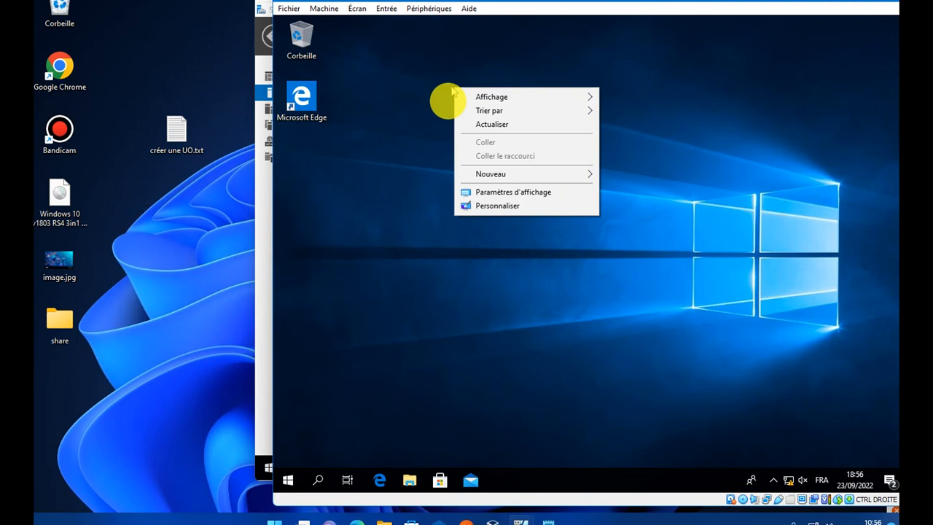
pyautogui.click(487, 124)
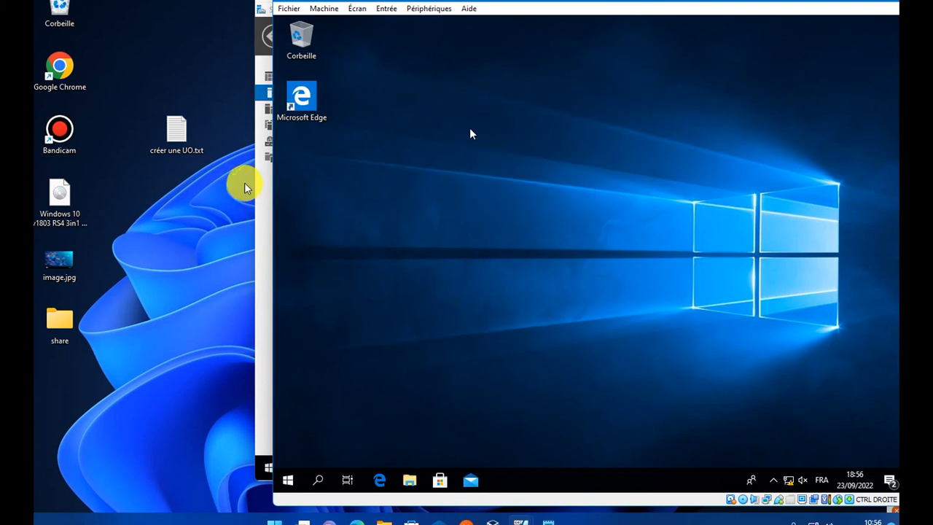